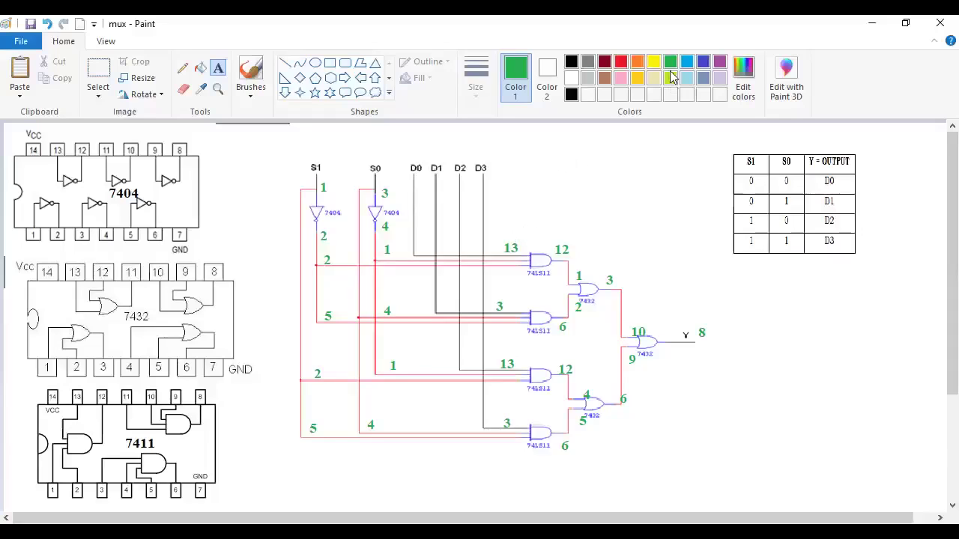
# - With the green Pencil, circle data inputs D0 to D3 and tick the select inputs S1 and S0 in the multiplexer diagram
pyautogui.hotkey('alt', 'h')
pyautogui.press('p')
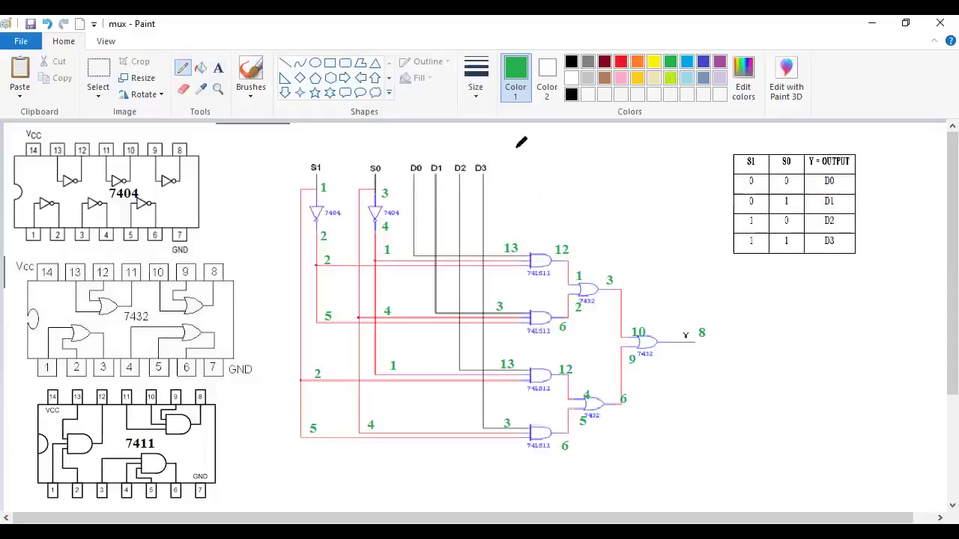
pyautogui.moveTo(506, 154)
pyautogui.mouseDown()
pyautogui.moveTo(489, 145)
pyautogui.moveTo(395, 155)
pyautogui.moveTo(511, 167)
pyautogui.mouseUp()
pyautogui.moveTo(314, 153)
pyautogui.mouseDown()
pyautogui.moveTo(346, 141)
pyautogui.moveTo(375, 148)
pyautogui.mouseUp()
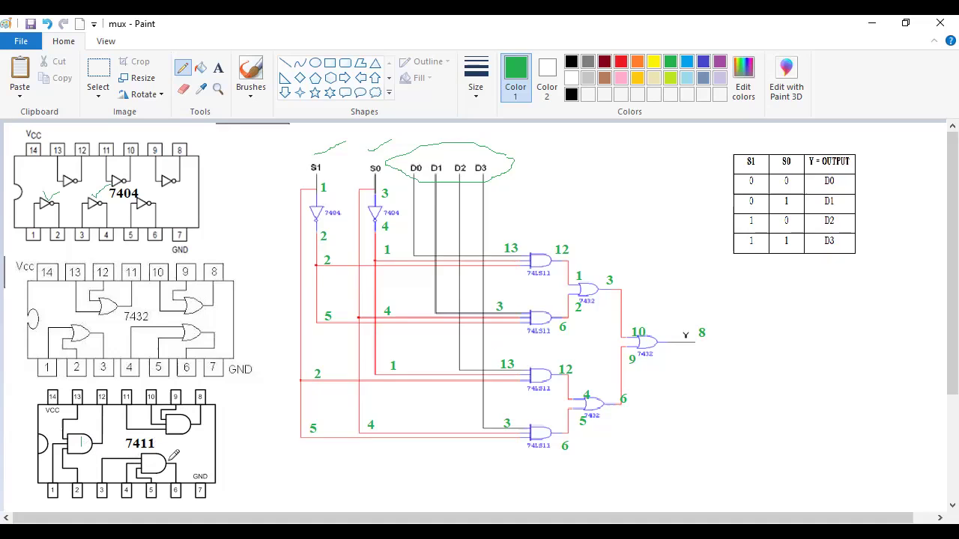
# - Mark the gates used in the 7411 and 7432 pin diagrams with green pencil strokes
pyautogui.moveTo(147, 461); pyautogui.dragTo(173, 467)
pyautogui.moveTo(102, 417); pyautogui.dragTo(122, 424)
pyautogui.moveTo(185, 344); pyautogui.dragTo(213, 332)
# - Draw an arrow from the circled data inputs and handwrite "6 i/p" beside it
pyautogui.moveTo(516, 174)
pyautogui.mouseDown()
pyautogui.moveTo(558, 173)
pyautogui.moveTo(548, 179)
pyautogui.mouseUp()
pyautogui.moveTo(617, 143)
pyautogui.mouseDown()
pyautogui.moveTo(606, 179)
pyautogui.moveTo(621, 160)
pyautogui.moveTo(656, 199)
pyautogui.moveTo(670, 199)
pyautogui.moveTo(686, 175)
pyautogui.moveTo(672, 182)
pyautogui.mouseUp()
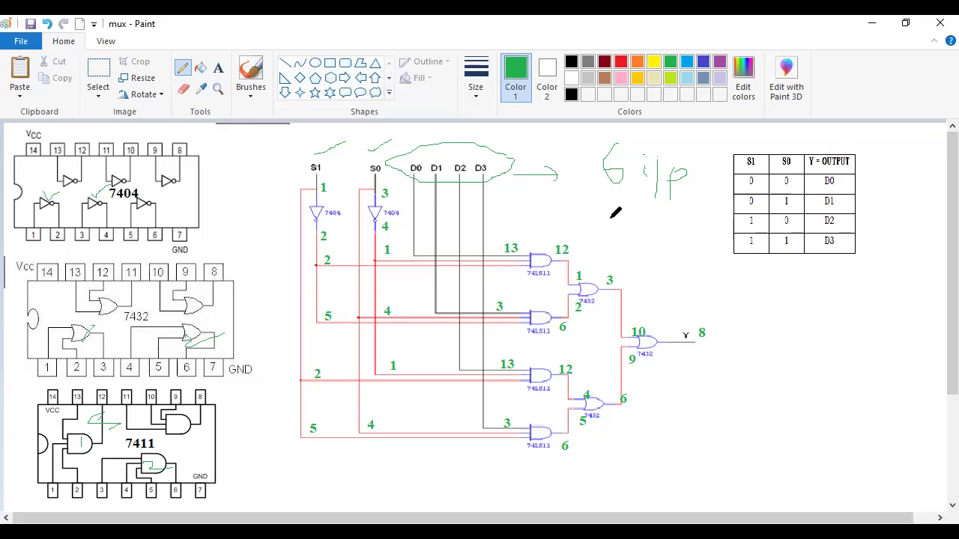
# - Add the text "MUX=> 1 OUTPUT=Y" on a single line below the truth table, widening the text box to fit
pyautogui.click(217, 68)
pyautogui.click(771, 282)
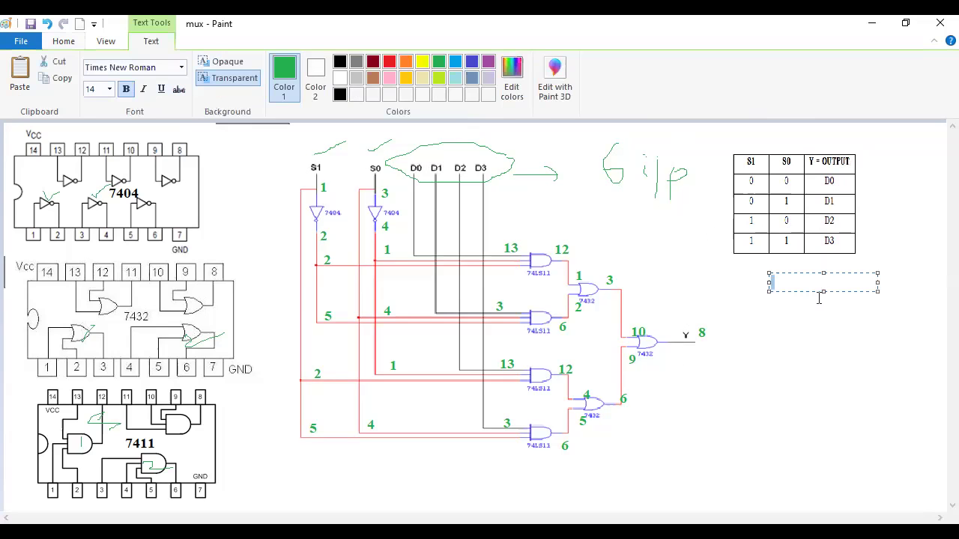
pyautogui.write('MUX=> 1 O')
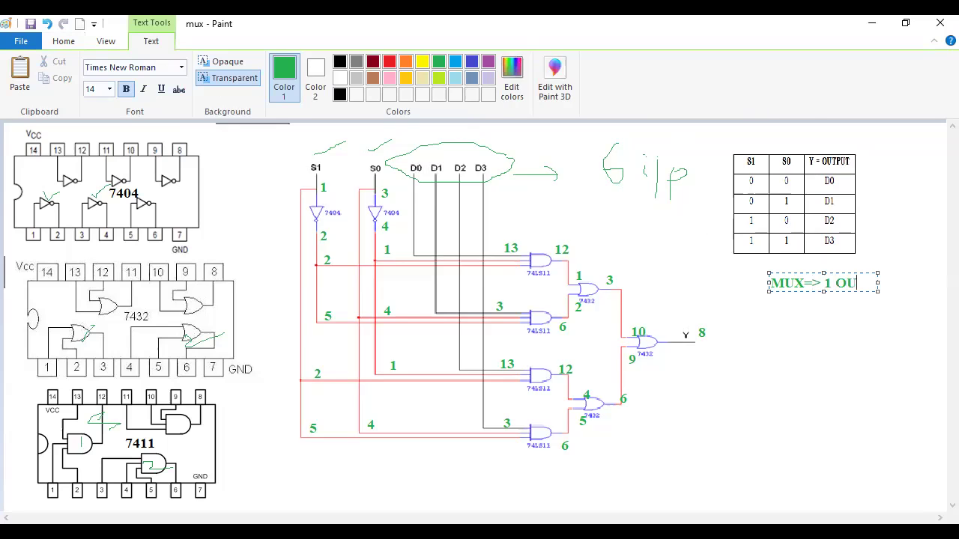
pyautogui.write('UT=Y')
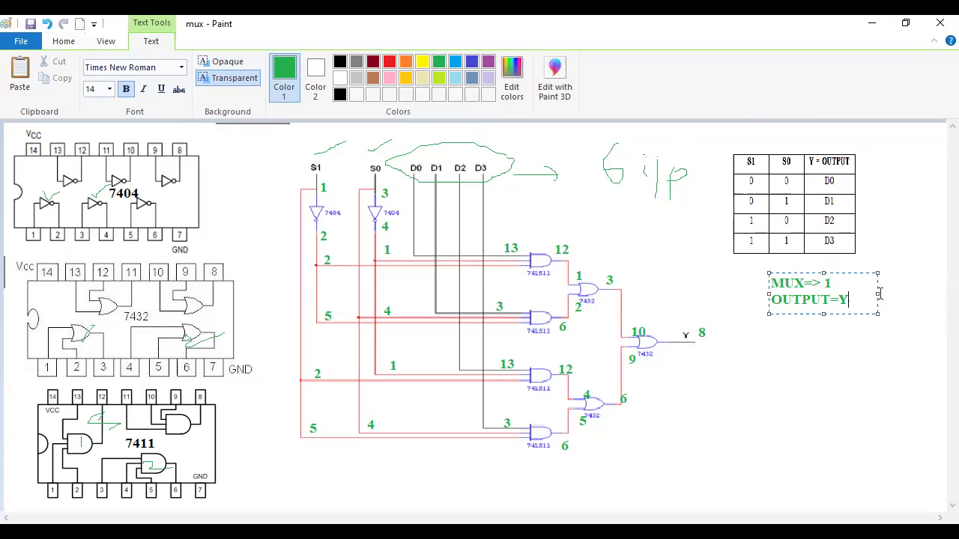
pyautogui.moveTo(877, 297); pyautogui.dragTo(931, 296)
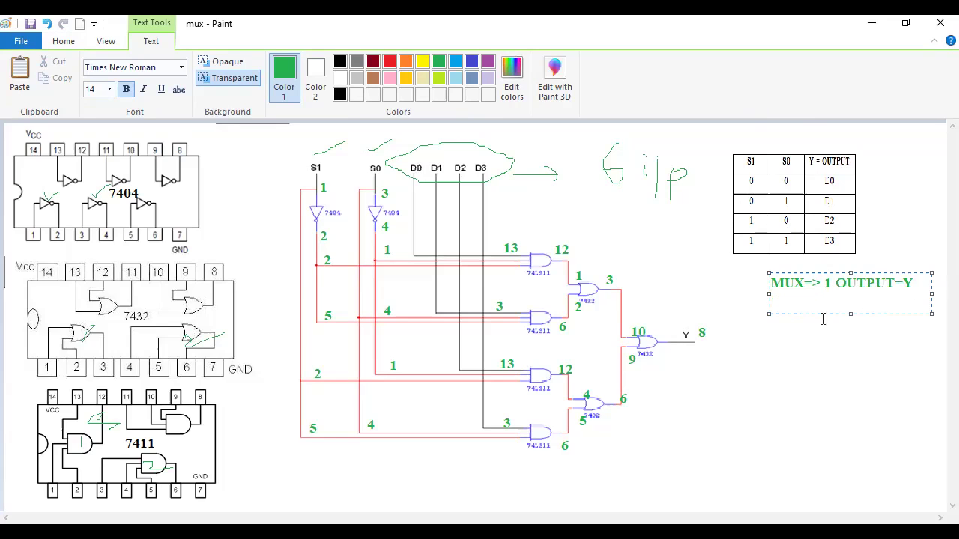
pyautogui.click(840, 181)
pyautogui.click(850, 207)
pyautogui.click(843, 223)
pyautogui.click(843, 241)
pyautogui.click(843, 241)
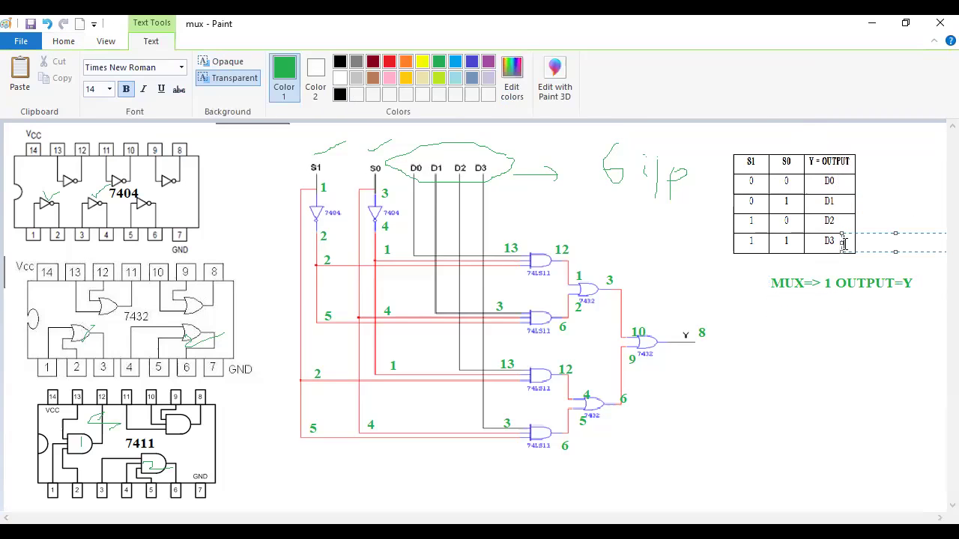
pyautogui.click(838, 182)
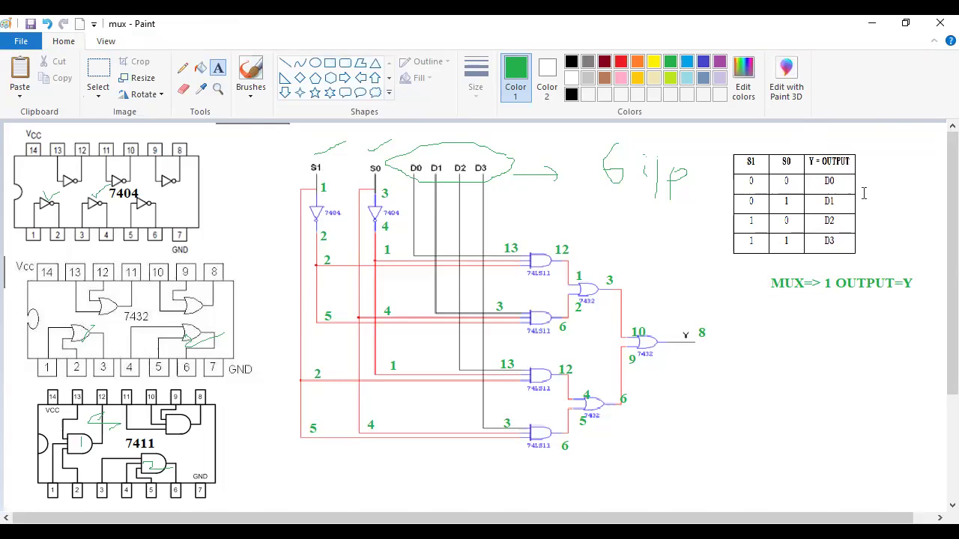
# - Draw green pencil marks beside the output column of the truth table, starting at rows D0 and D1
pyautogui.click(182, 69)
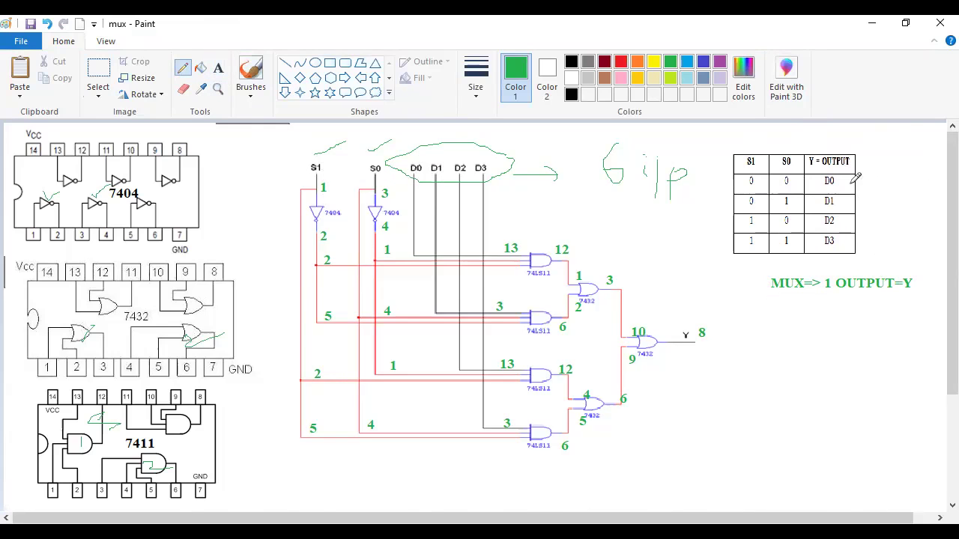
pyautogui.moveTo(851, 181); pyautogui.dragTo(895, 191)
pyautogui.moveTo(841, 203); pyautogui.dragTo(869, 202)
pyautogui.moveTo(886, 194)
pyautogui.mouseDown()
pyautogui.moveTo(887, 215)
pyautogui.moveTo(869, 219)
pyautogui.moveTo(882, 236)
pyautogui.moveTo(857, 247)
pyautogui.moveTo(892, 262)
pyautogui.mouseUp()
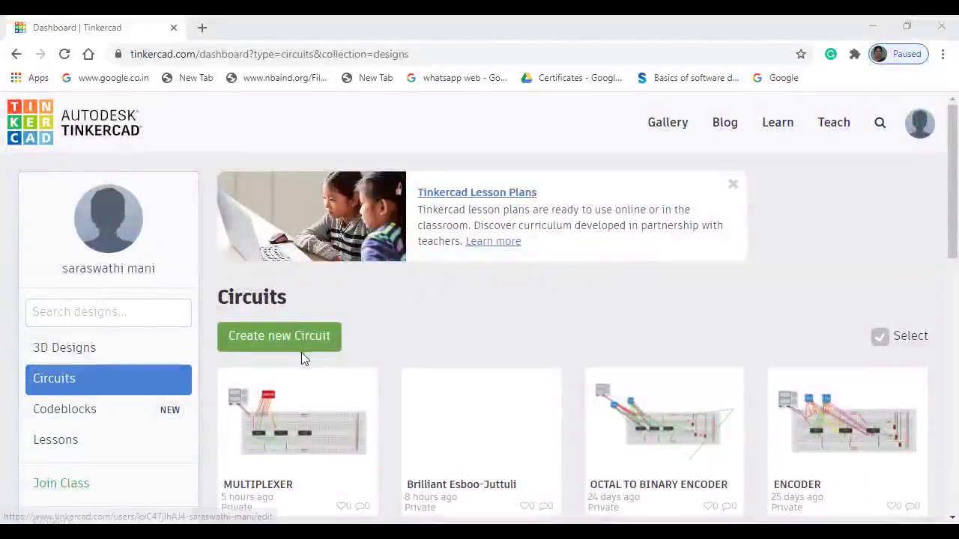
# - Switch to Tinkercad, create a new circuit and name it MULTIPLEXER
pyautogui.click(281, 337)
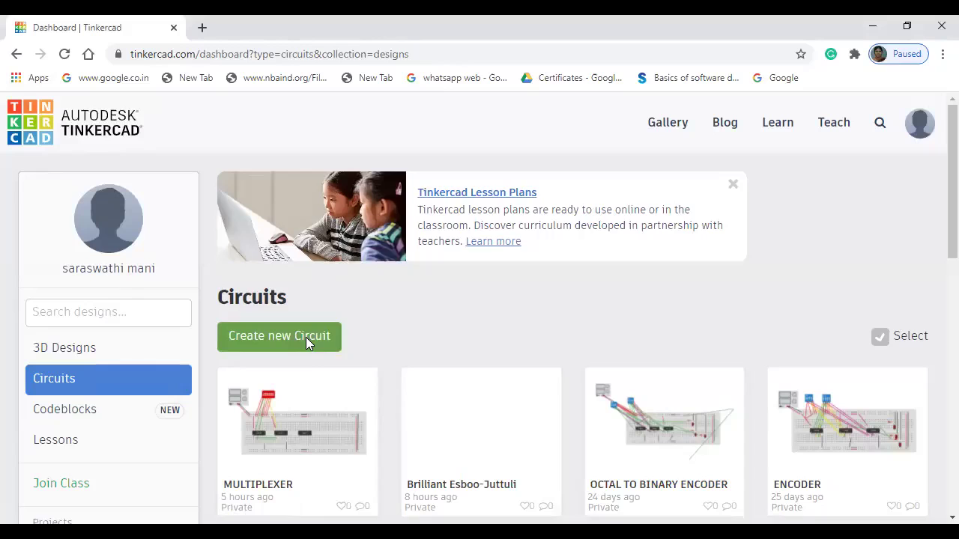
pyautogui.click(305, 337)
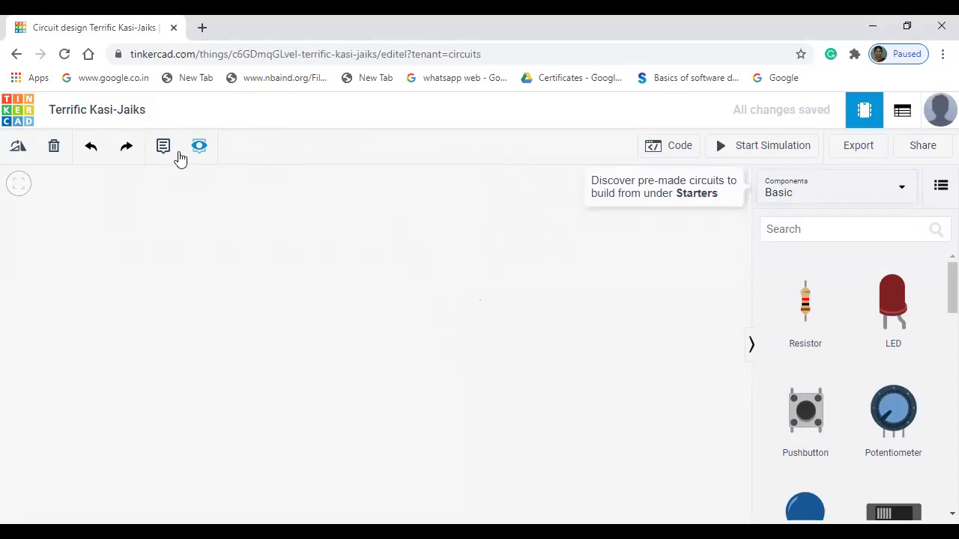
pyautogui.click(108, 113)
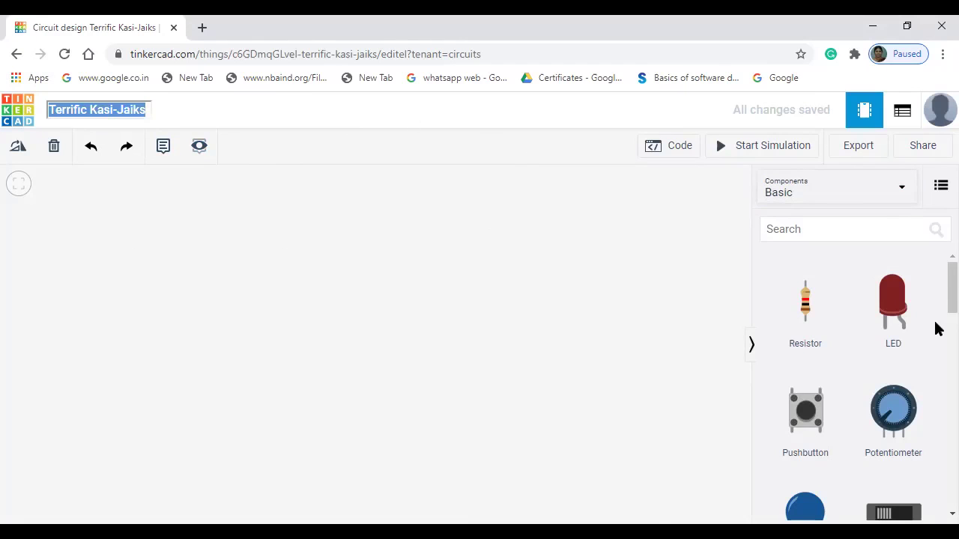
pyautogui.write('MULTIPLEXER')
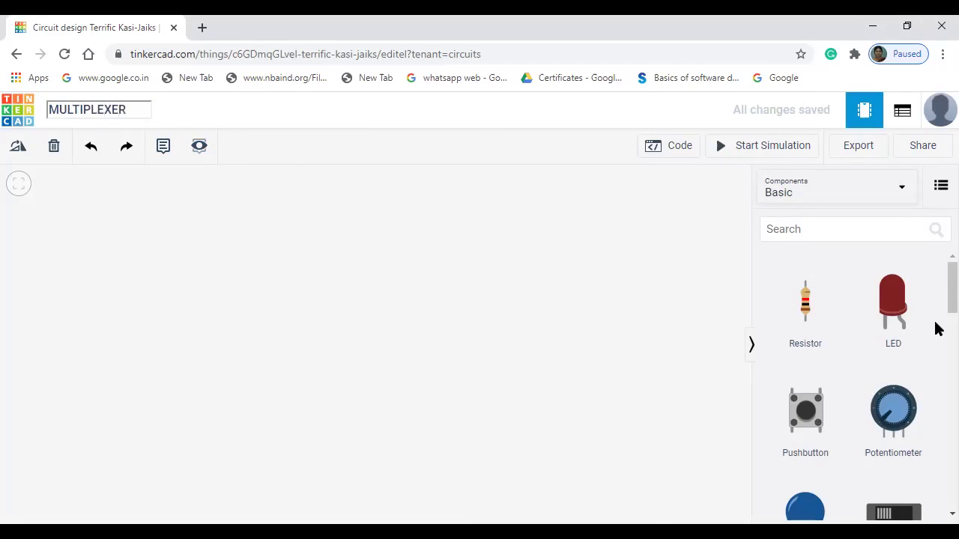
pyautogui.press('Escape')
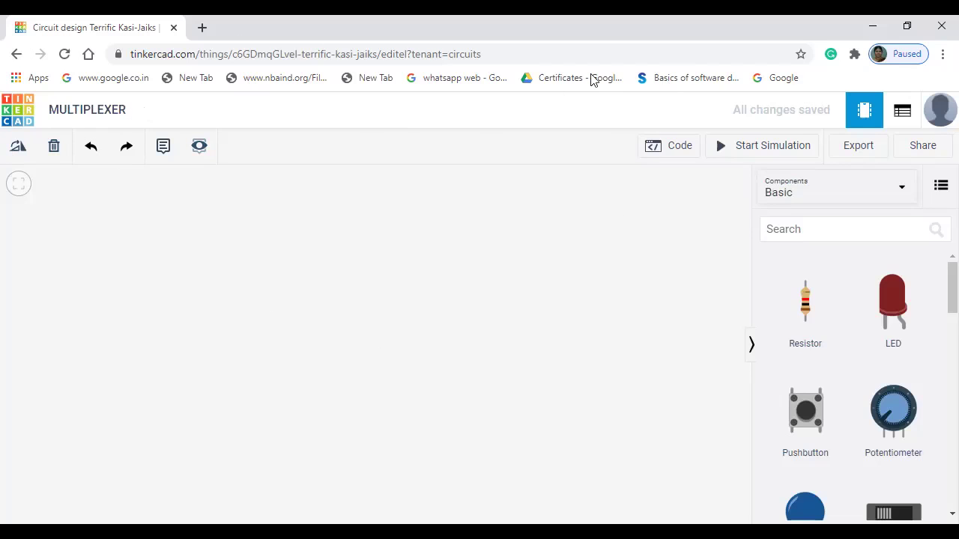
# - Search the components for breadboard and place a full-size Breadboard in the workspace
pyautogui.click(798, 229)
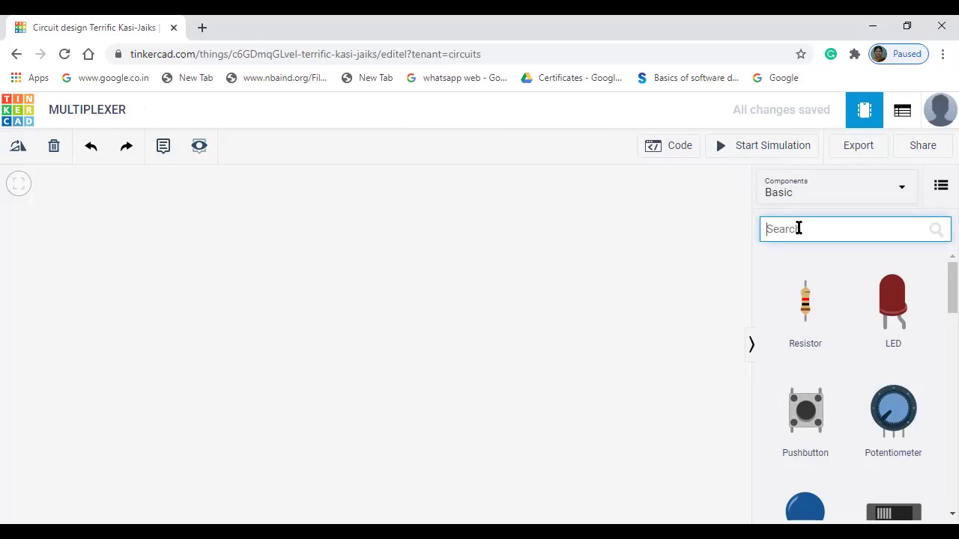
pyautogui.write('B')
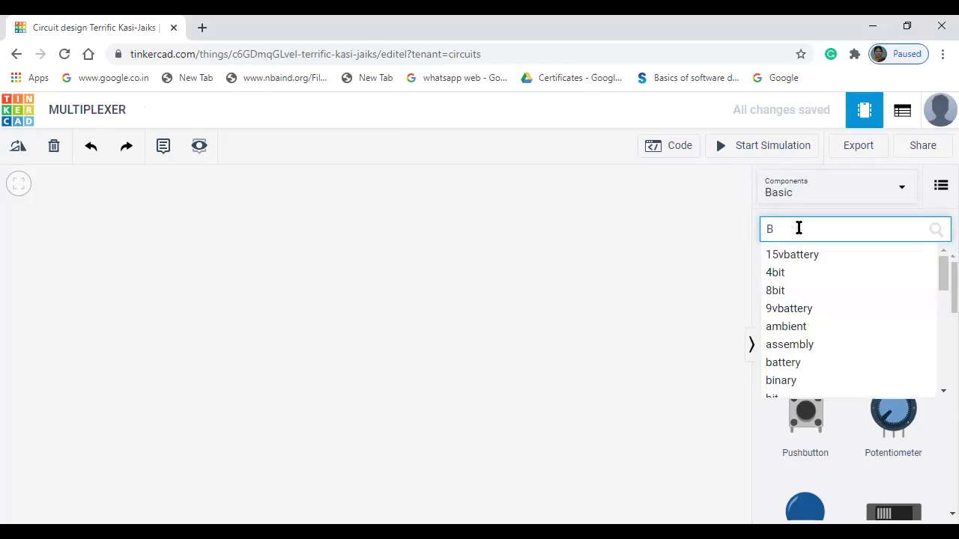
pyautogui.write('read')
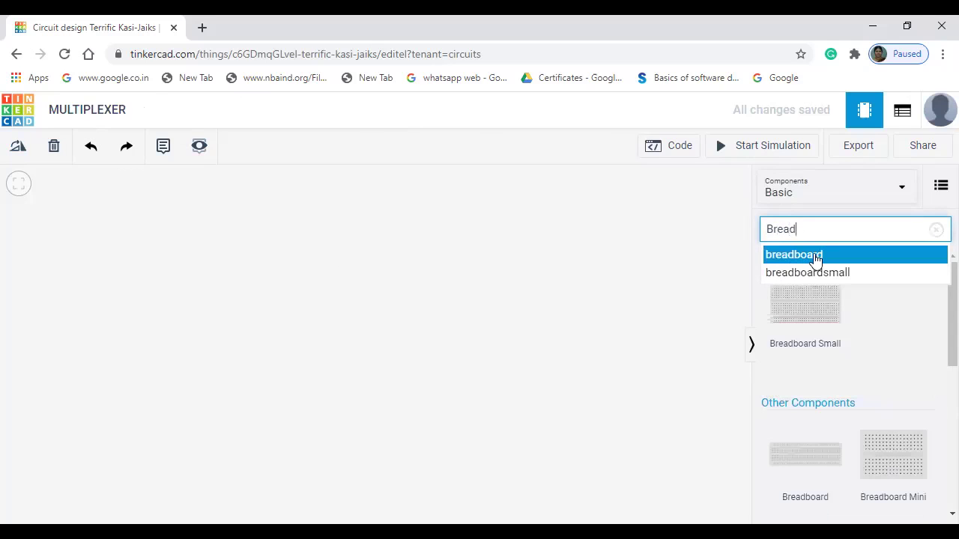
pyautogui.click(815, 257)
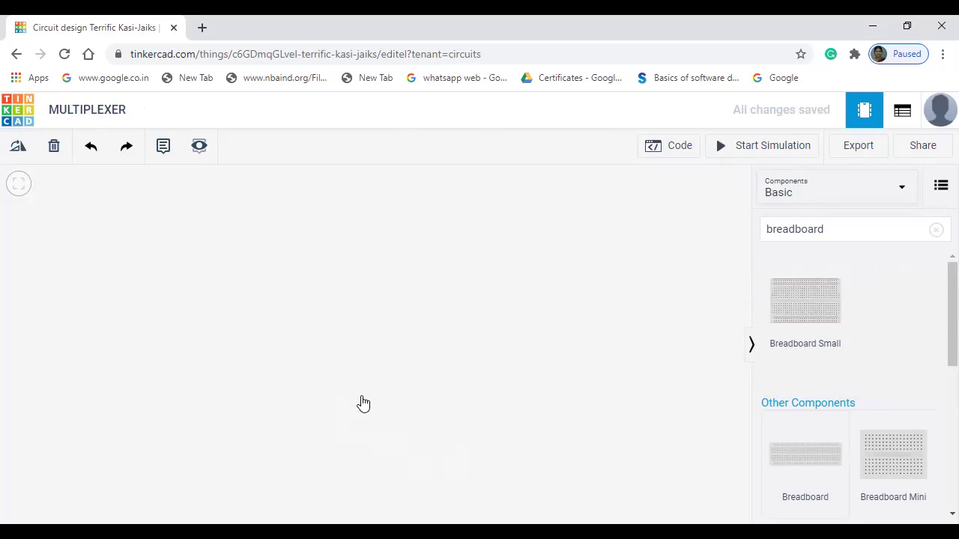
pyautogui.click(417, 403)
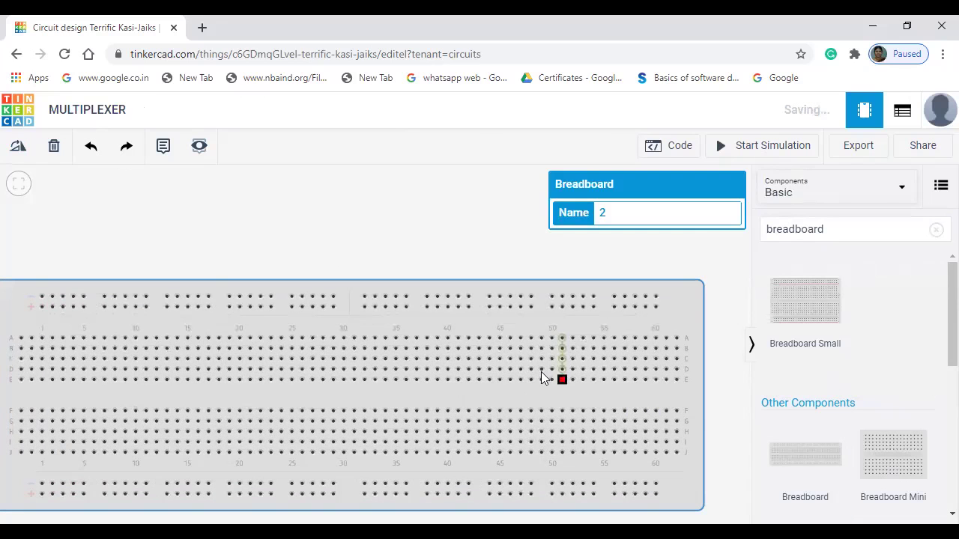
pyautogui.scroll(-2, 544, 377)
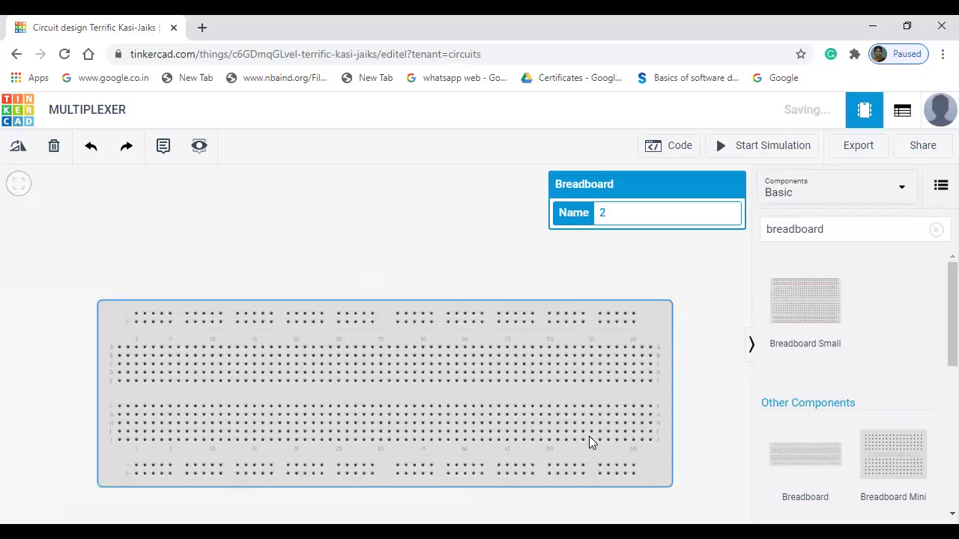
# - Clear the component search and centre the breadboard in the workspace with free room above it
pyautogui.click(846, 228)
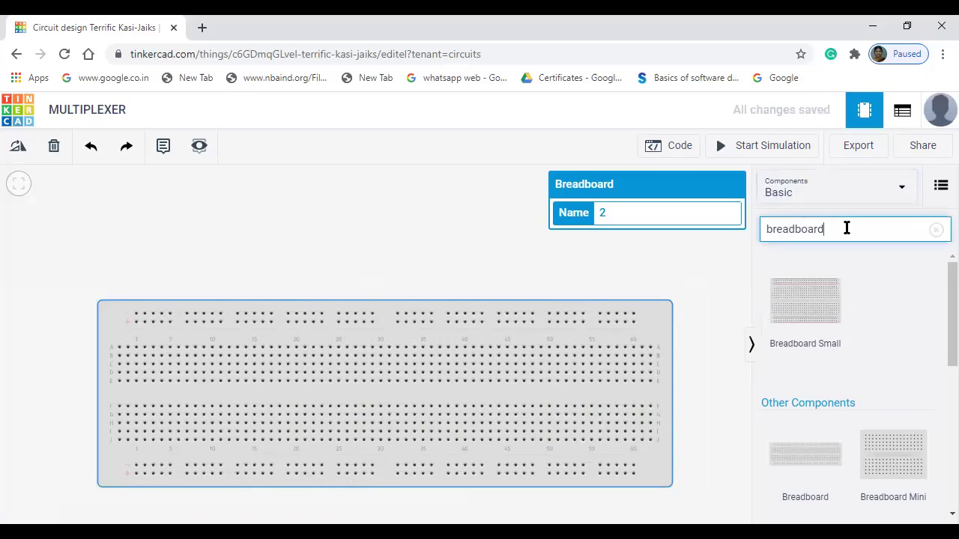
pyautogui.press('BackSpace')
pyautogui.press('BackSpace')
pyautogui.press('BackSpace')
pyautogui.press('BackSpace')
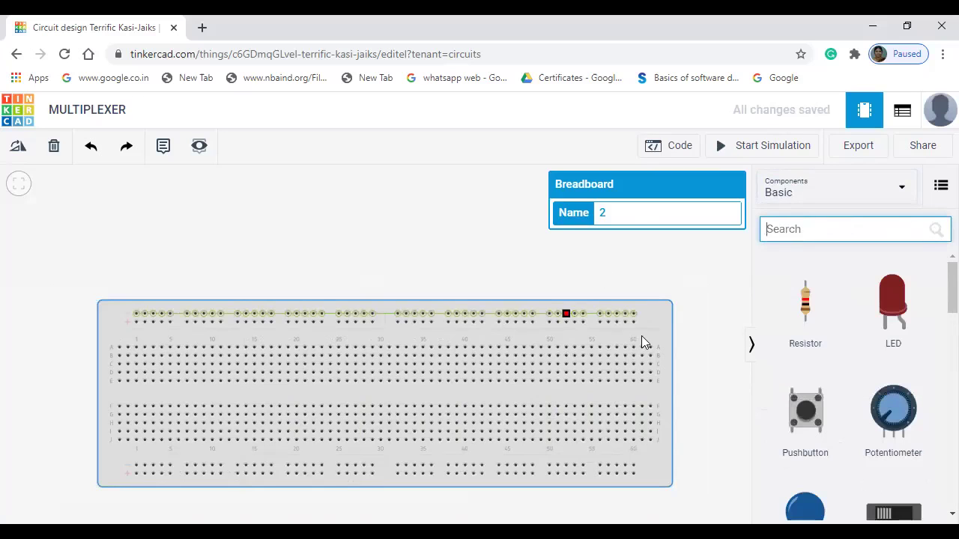
pyautogui.scroll(-3, 656, 330)
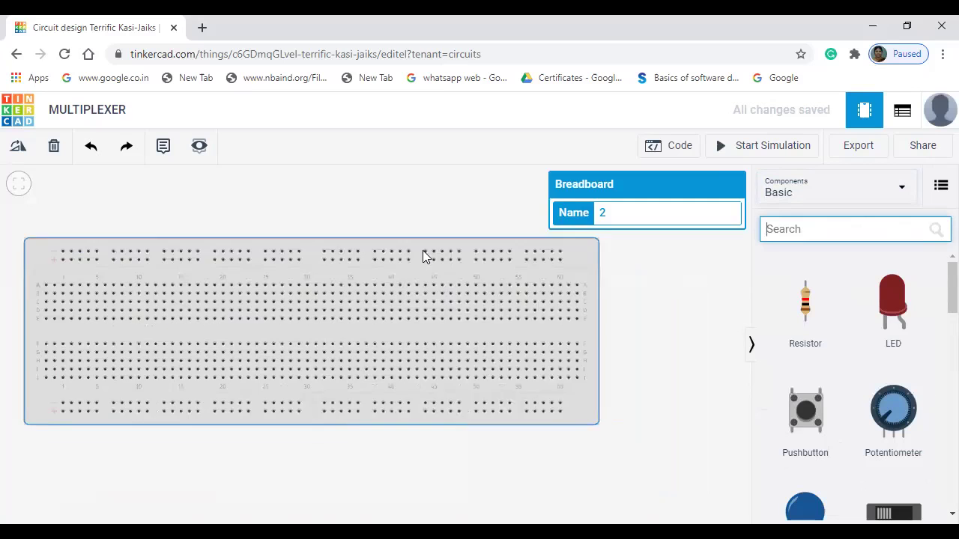
pyautogui.hscroll(3, 375, 242)
pyautogui.hscroll(-3, 574, 323)
pyautogui.hscroll(-3, 674, 329)
pyautogui.hscroll(2, 659, 327)
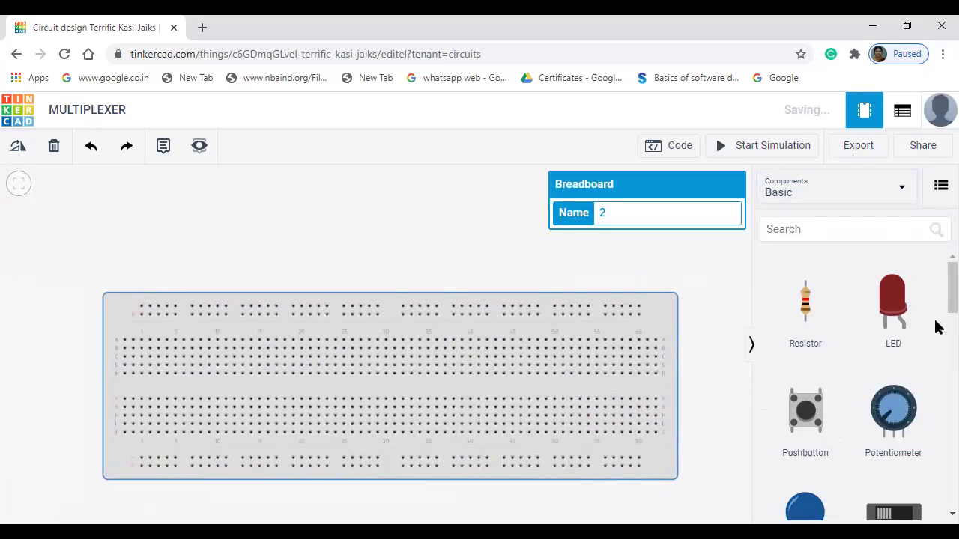
# - Search the components for power supply and place a Power Supply above the breadboard's left end
pyautogui.click(833, 232)
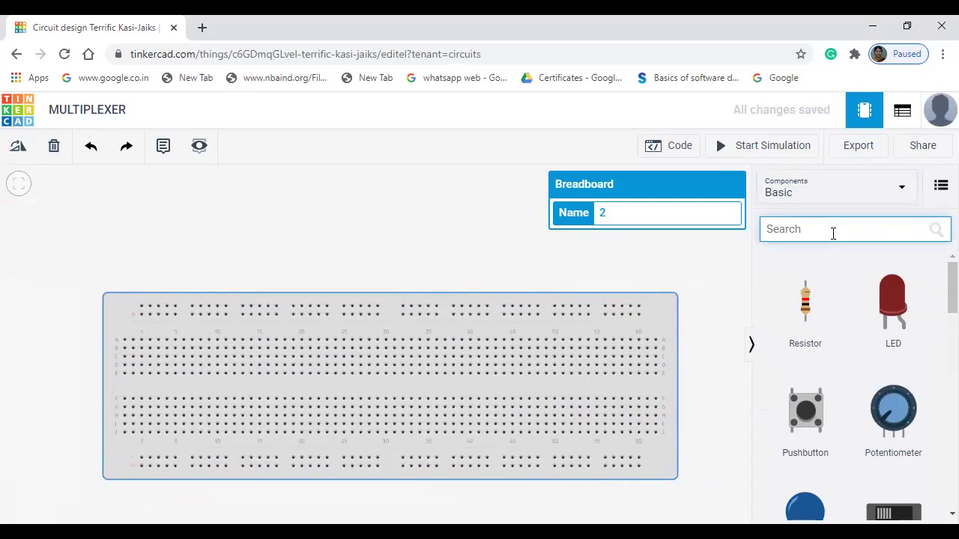
pyautogui.write('power')
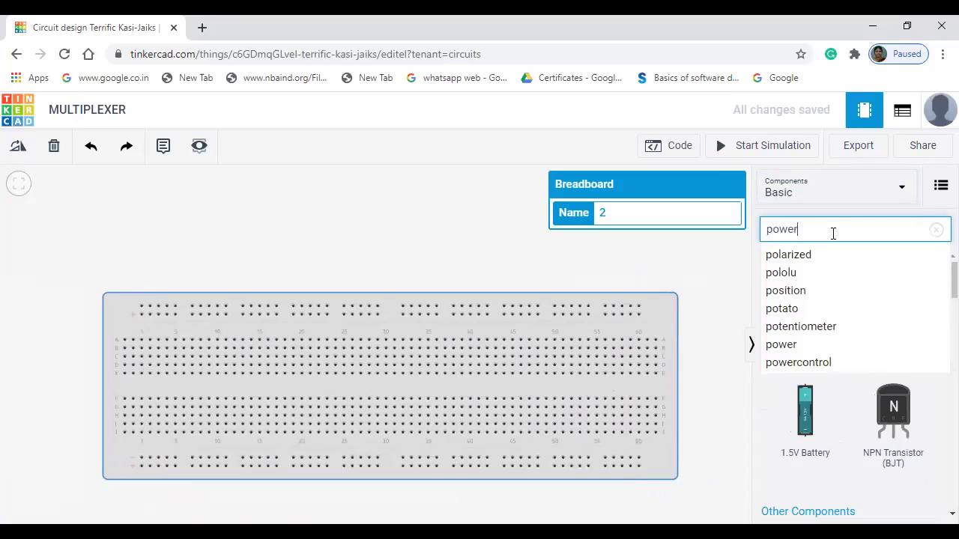
pyautogui.write(' s')
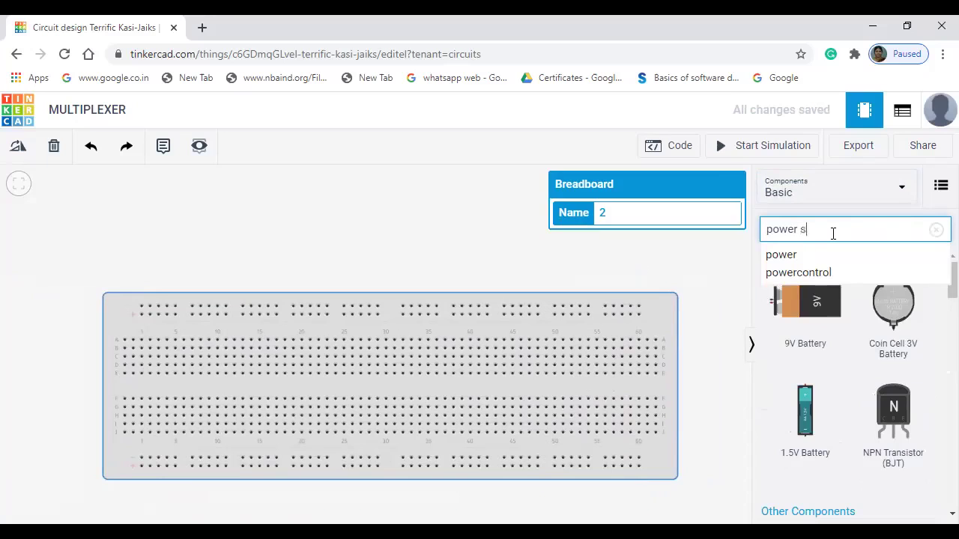
pyautogui.write('upply')
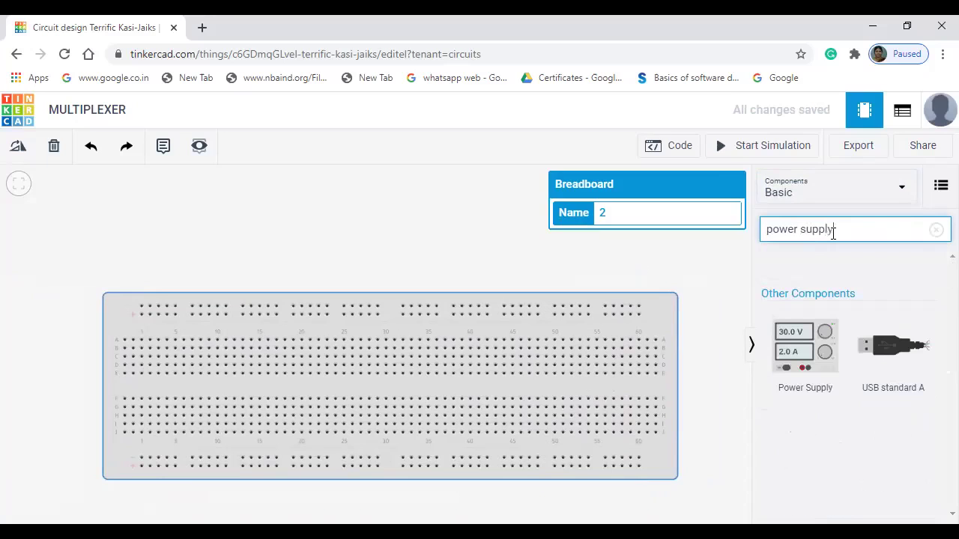
pyautogui.press('Return')
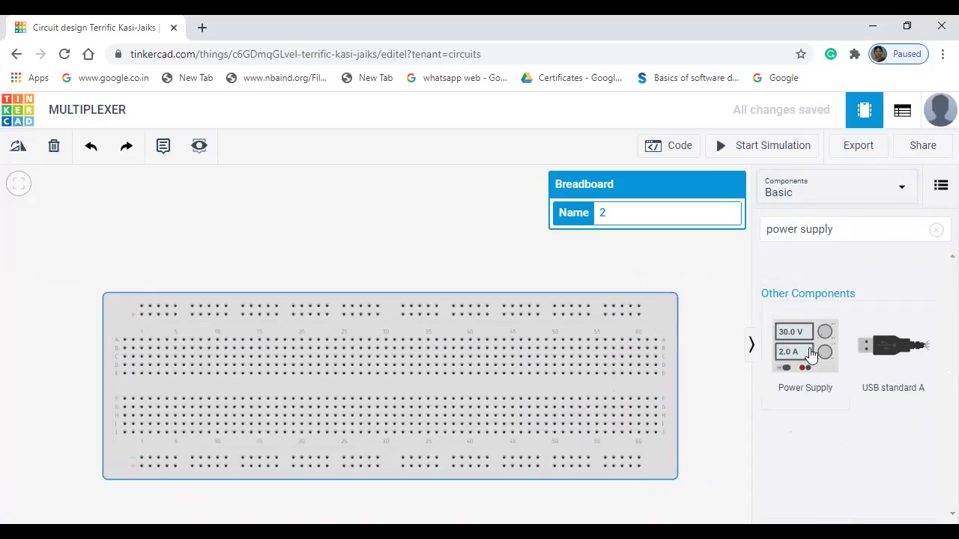
pyautogui.click(107, 216)
pyautogui.moveTo(274, 273); pyautogui.dragTo(157, 258)
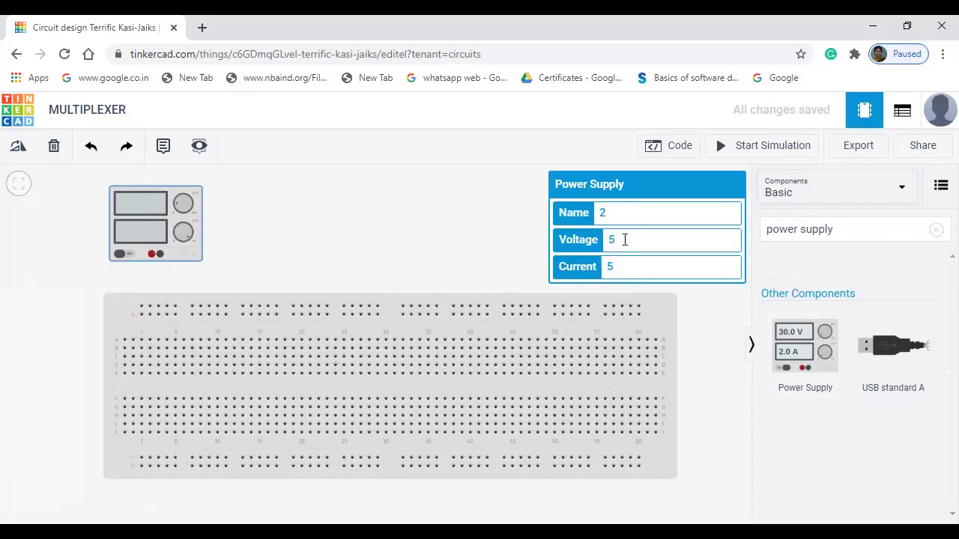
# - Wire the power supply's positive terminal to the breadboard's upper positive rail in red and its negative terminal to the upper negative rail in black
pyautogui.click(152, 254)
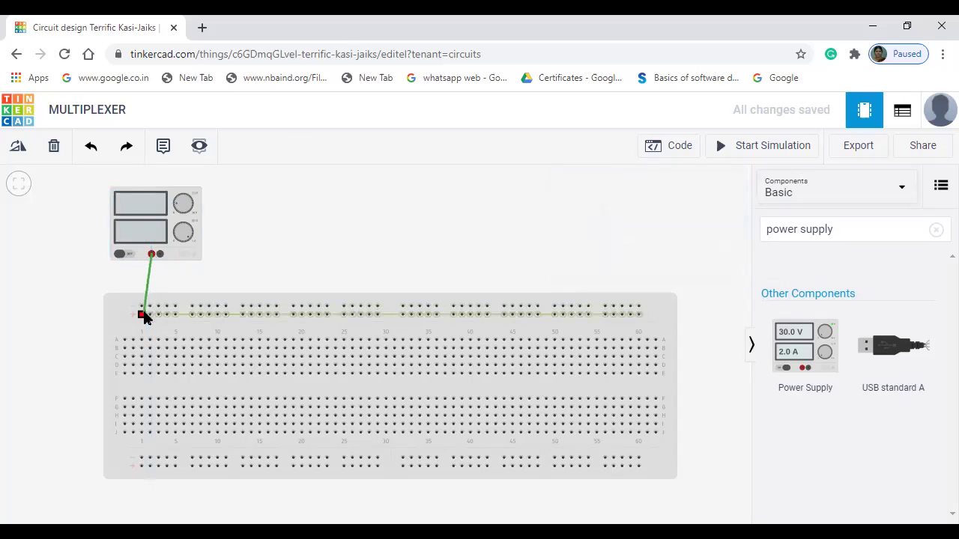
pyautogui.click(149, 315)
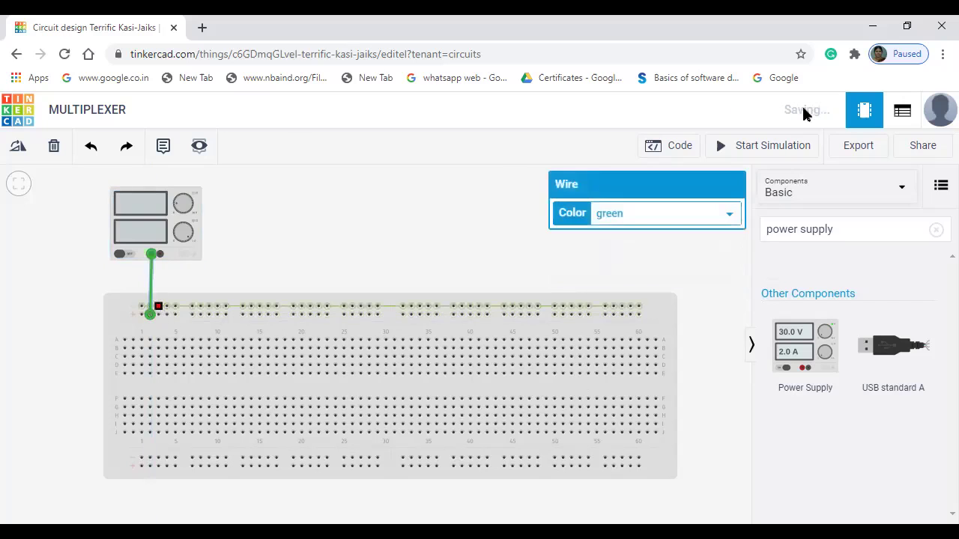
pyautogui.click(729, 215)
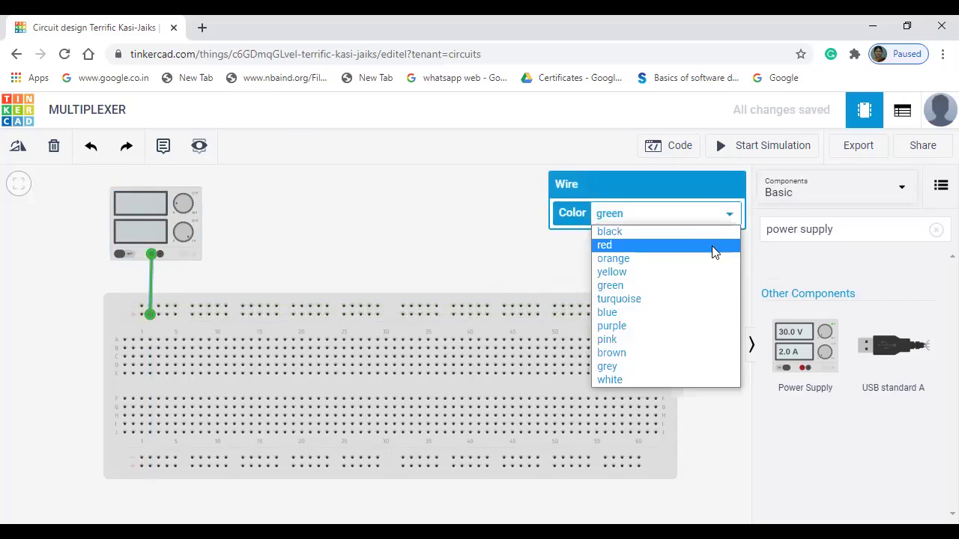
pyautogui.click(714, 250)
pyautogui.click(159, 255)
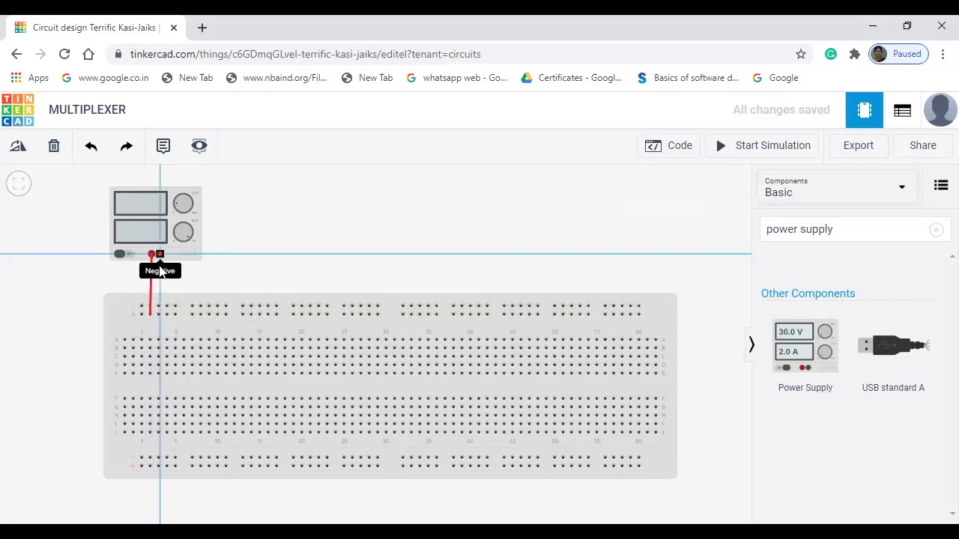
pyautogui.click(159, 307)
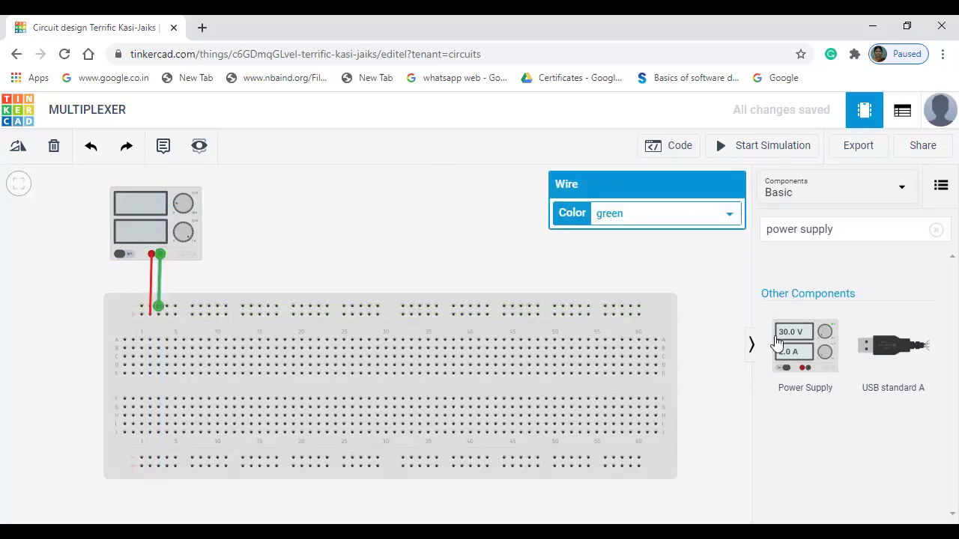
pyautogui.click(720, 217)
pyautogui.click(704, 230)
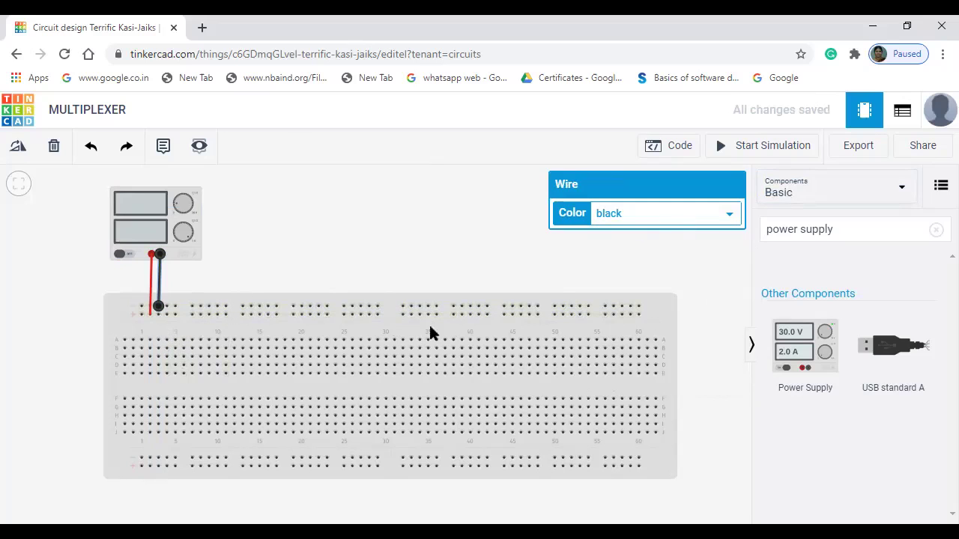
# - Bridge the middle gap of the upper power rails with a black wire on the negative rail and a red wire on the positive rail
pyautogui.click(378, 308)
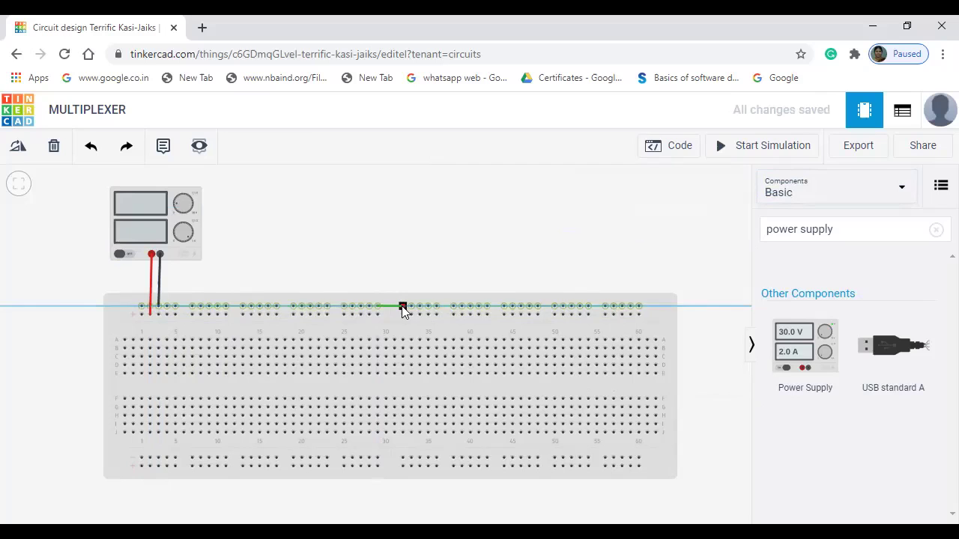
pyautogui.click(402, 307)
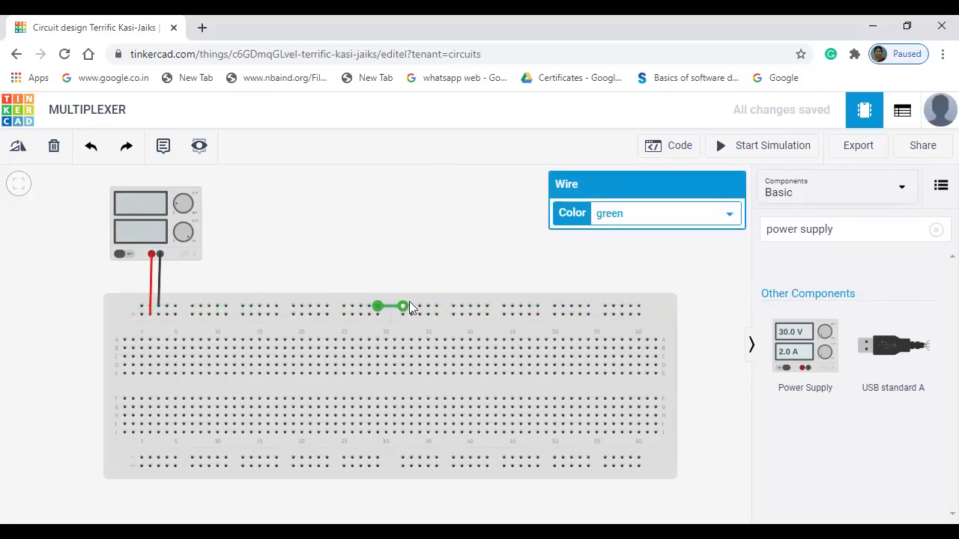
pyautogui.click(724, 216)
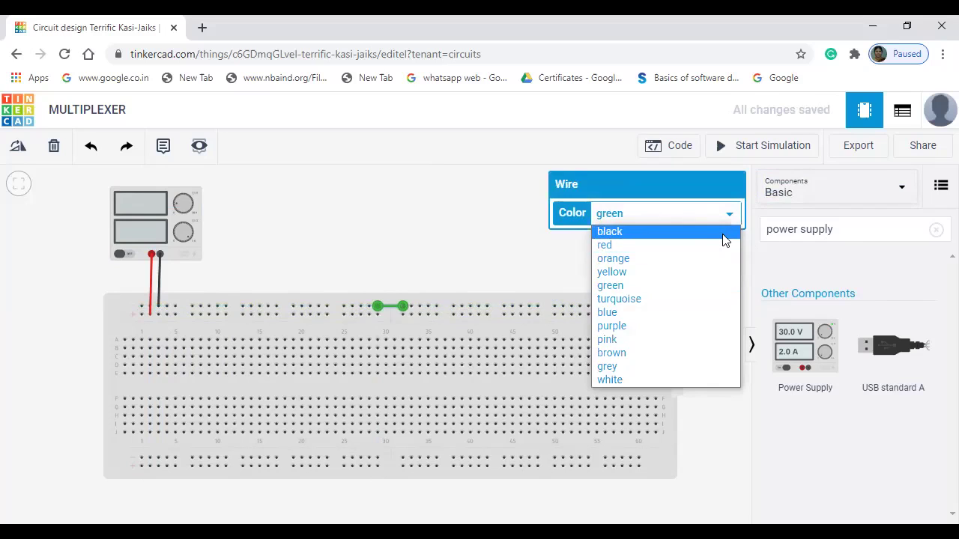
pyautogui.click(713, 232)
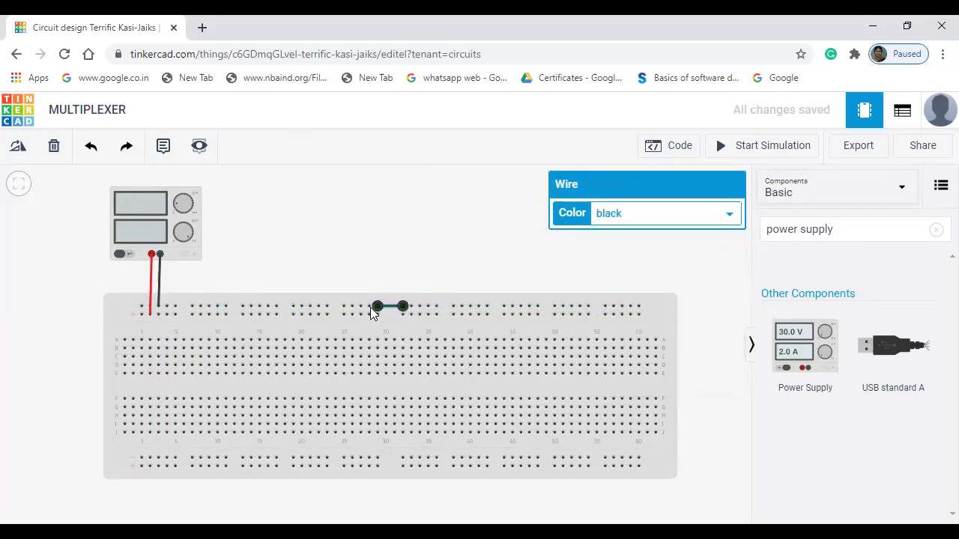
pyautogui.click(395, 314)
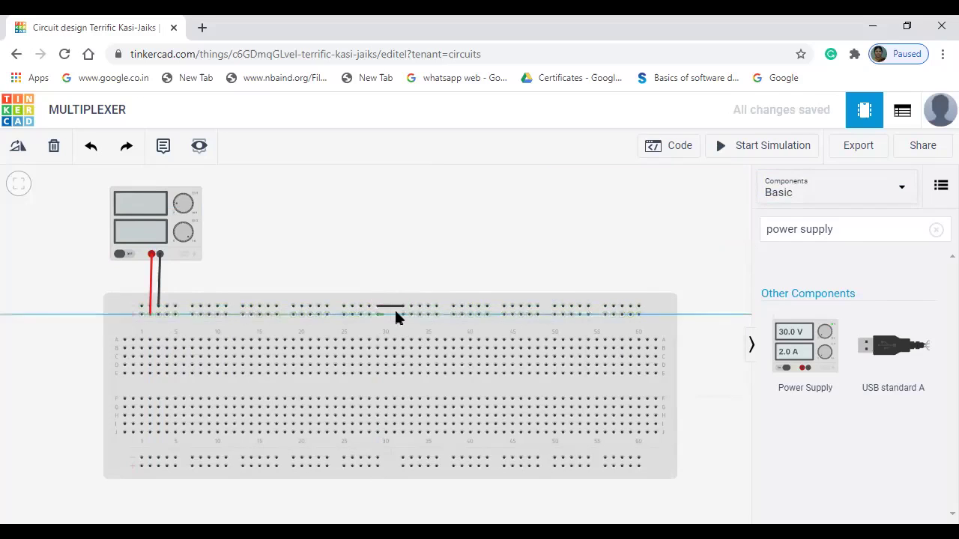
pyautogui.click(403, 314)
pyautogui.click(683, 218)
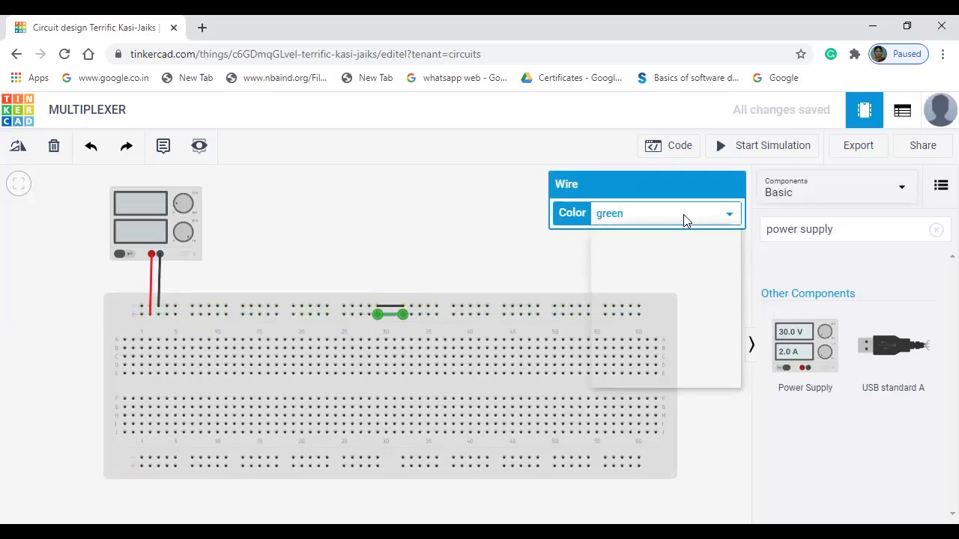
pyautogui.click(680, 244)
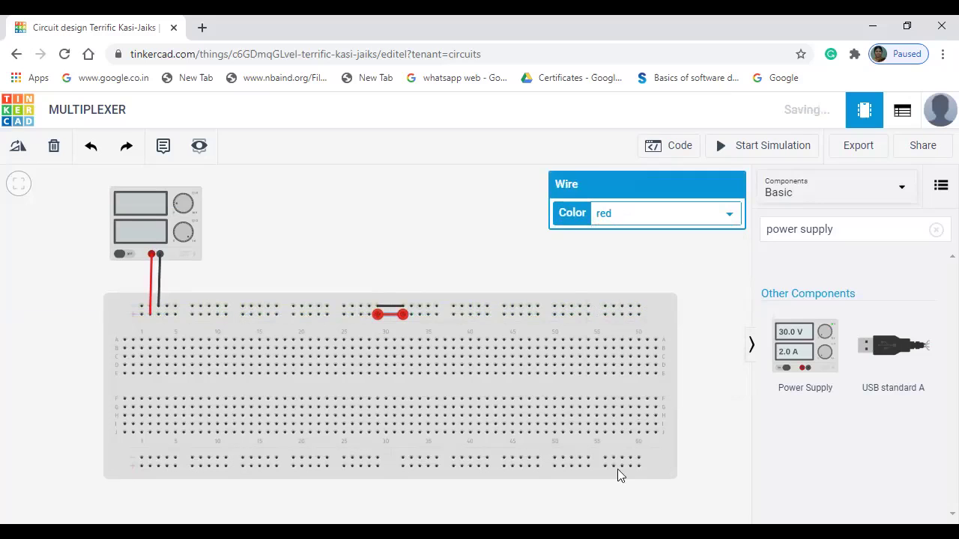
# - Link the upper and lower rails at the breadboard's right end, negative to negative in black and positive to positive in red
pyautogui.click(640, 307)
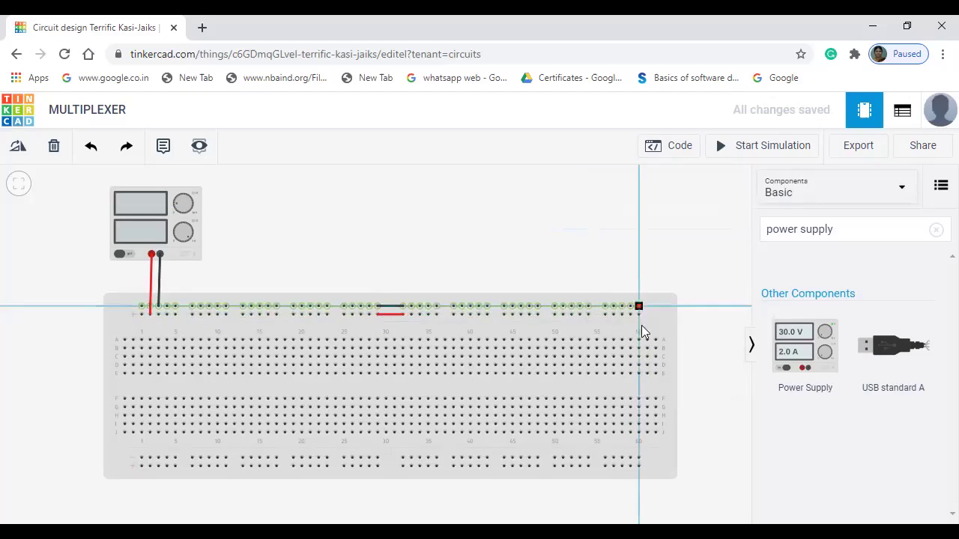
pyautogui.click(639, 458)
pyautogui.click(684, 227)
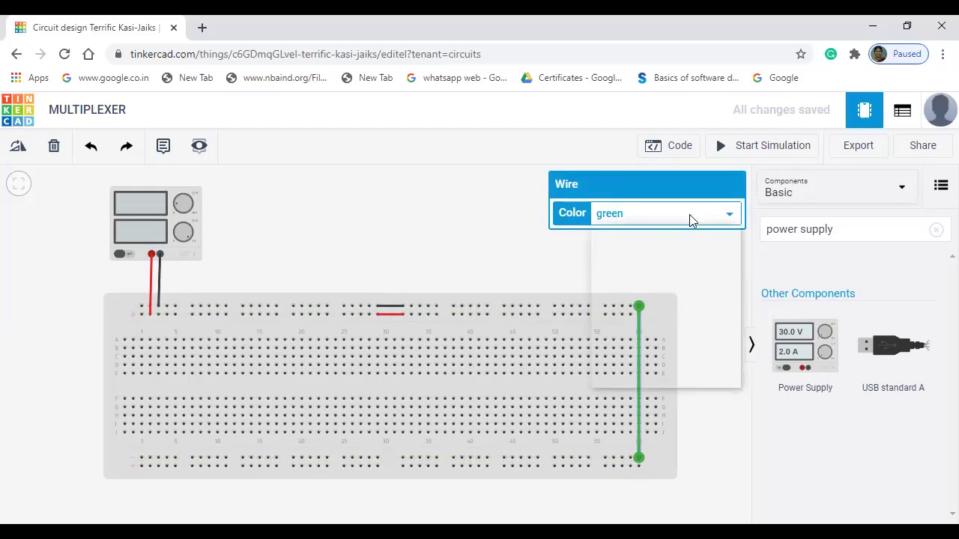
pyautogui.click(689, 214)
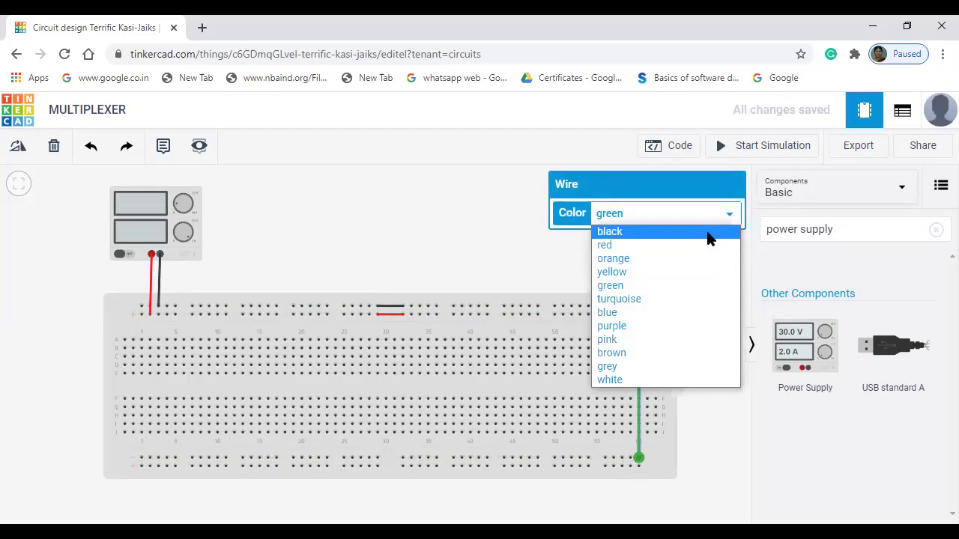
pyautogui.click(709, 233)
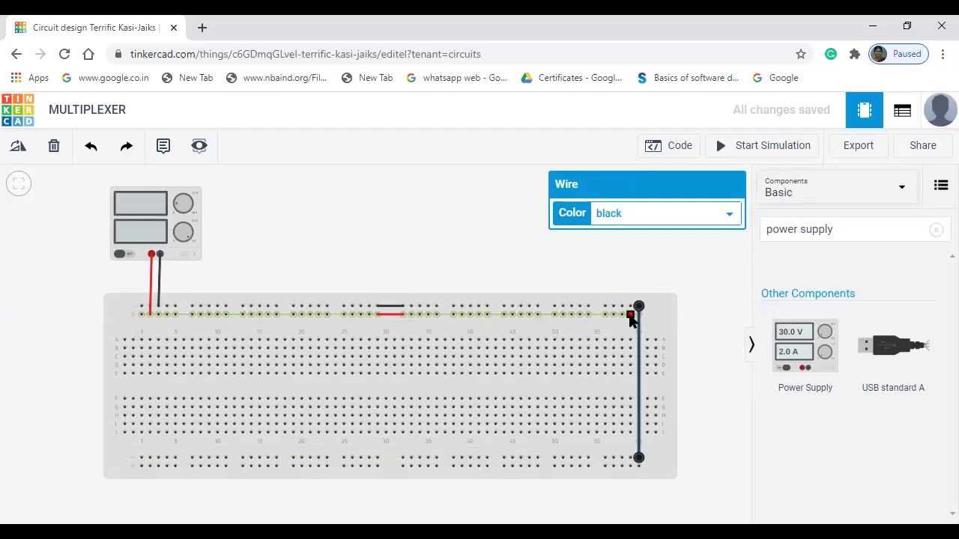
pyautogui.click(630, 315)
pyautogui.click(634, 469)
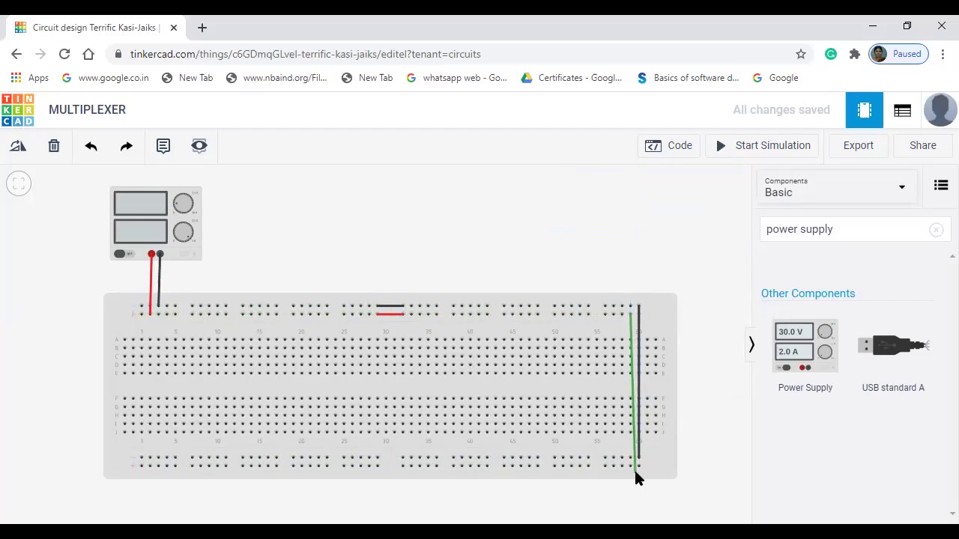
pyautogui.moveTo(634, 472)
pyautogui.mouseDown()
pyautogui.moveTo(636, 493)
pyautogui.moveTo(626, 466)
pyautogui.moveTo(635, 466)
pyautogui.mouseUp()
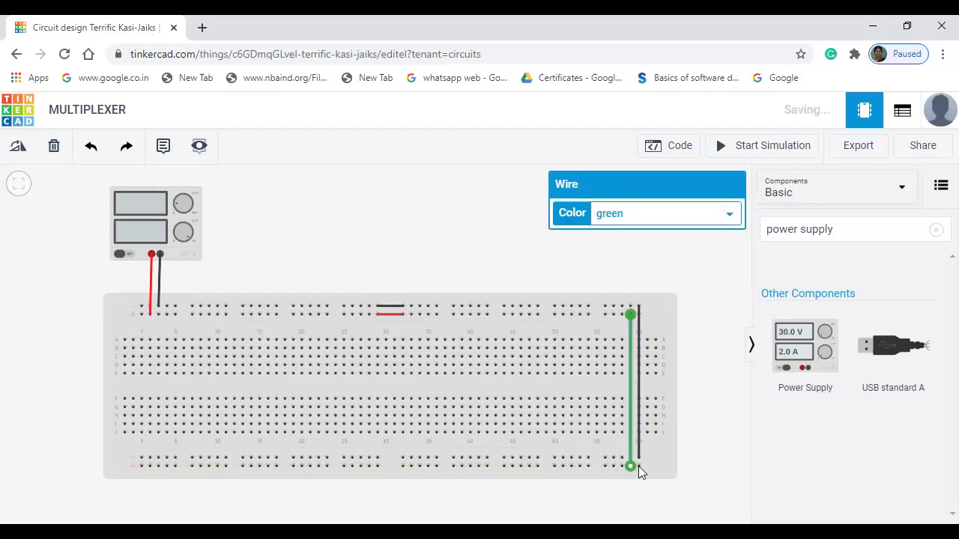
pyautogui.click(684, 219)
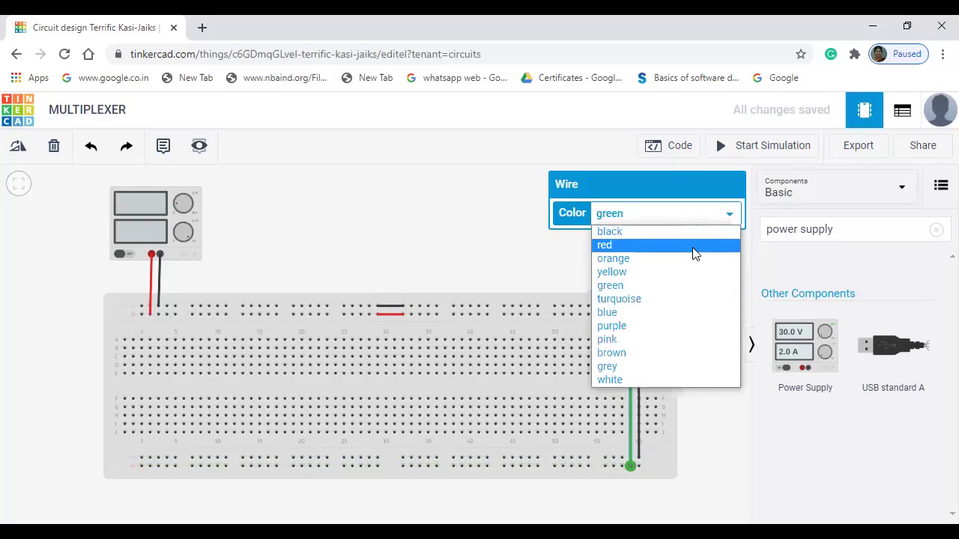
pyautogui.click(694, 251)
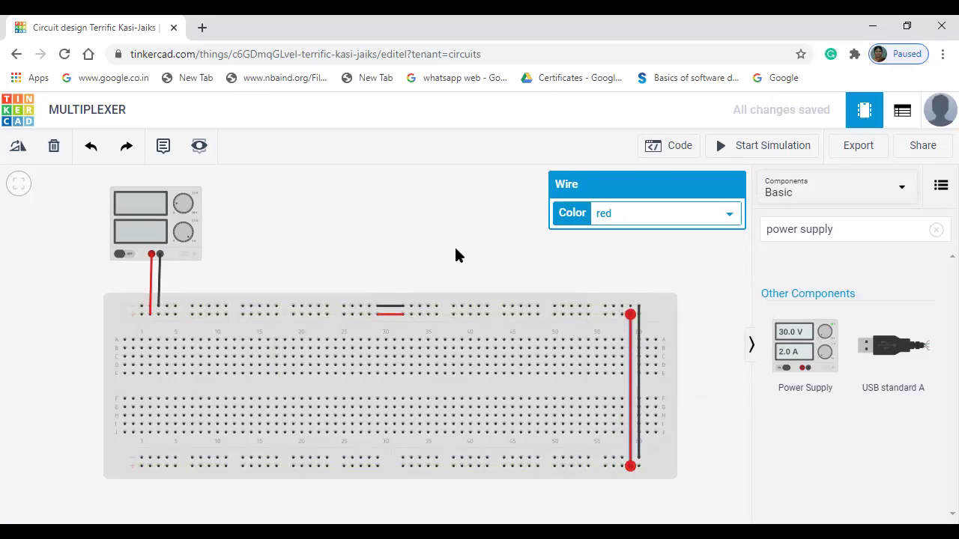
# - Search the components for switch and place a DIP Switch SPST x 6 above the breadboard, to the right of the power supply
pyautogui.click(851, 231)
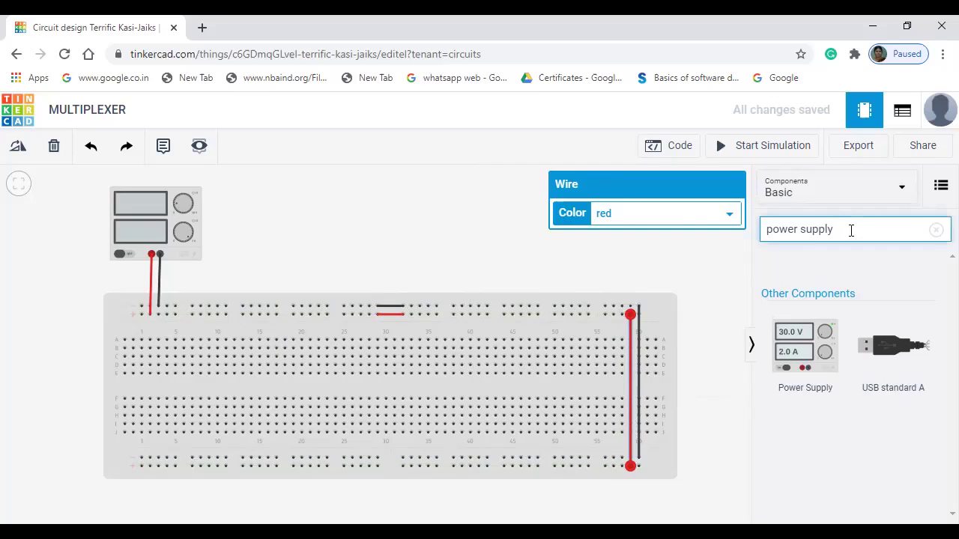
pyautogui.press('BackSpace')
pyautogui.press('BackSpace')
pyautogui.press('BackSpace')
pyautogui.press('BackSpace')
pyautogui.press('BackSpace')
pyautogui.press('BackSpace')
pyautogui.press('BackSpace')
pyautogui.press('BackSpace')
pyautogui.press('BackSpace')
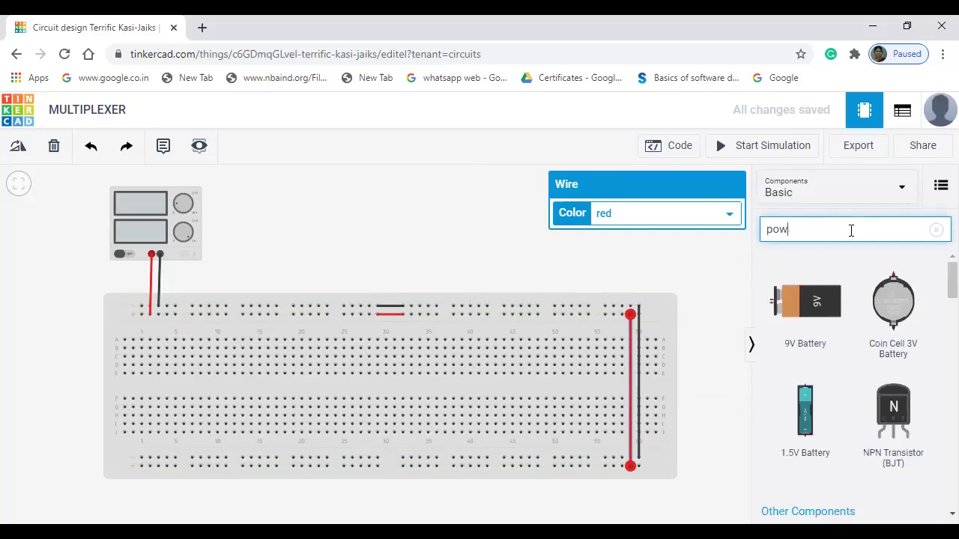
pyautogui.write('switch')
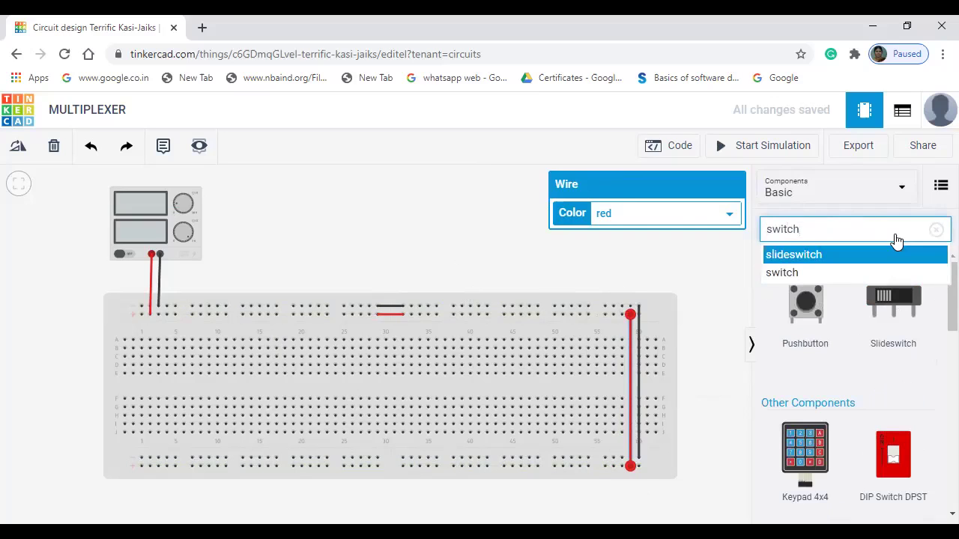
pyautogui.click(908, 275)
pyautogui.scroll(-3, 916, 371)
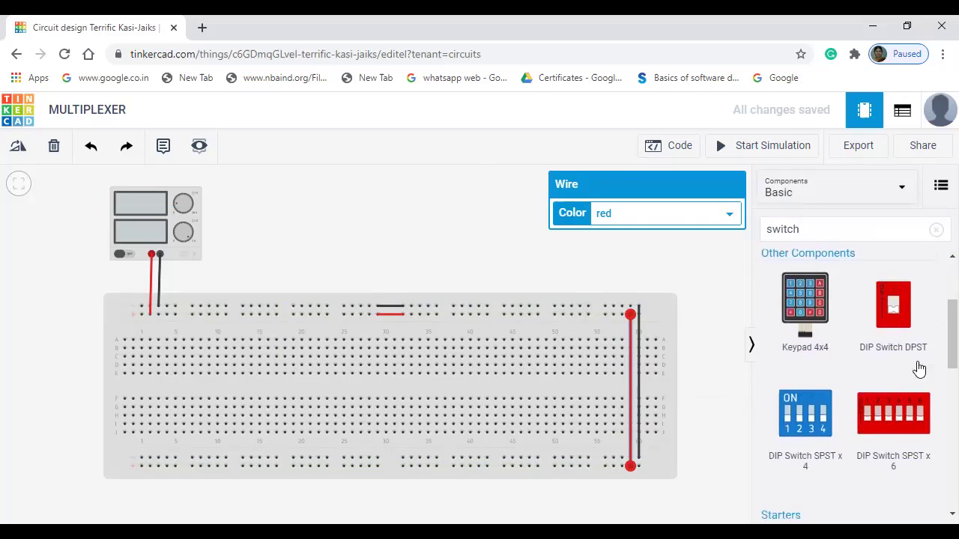
pyautogui.click(909, 367)
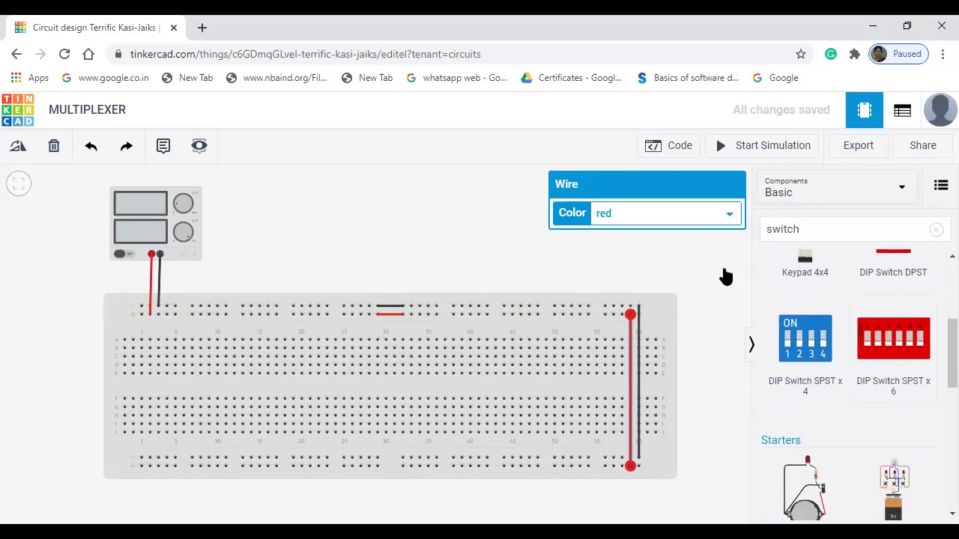
pyautogui.click(322, 214)
pyautogui.moveTo(322, 211); pyautogui.dragTo(302, 214)
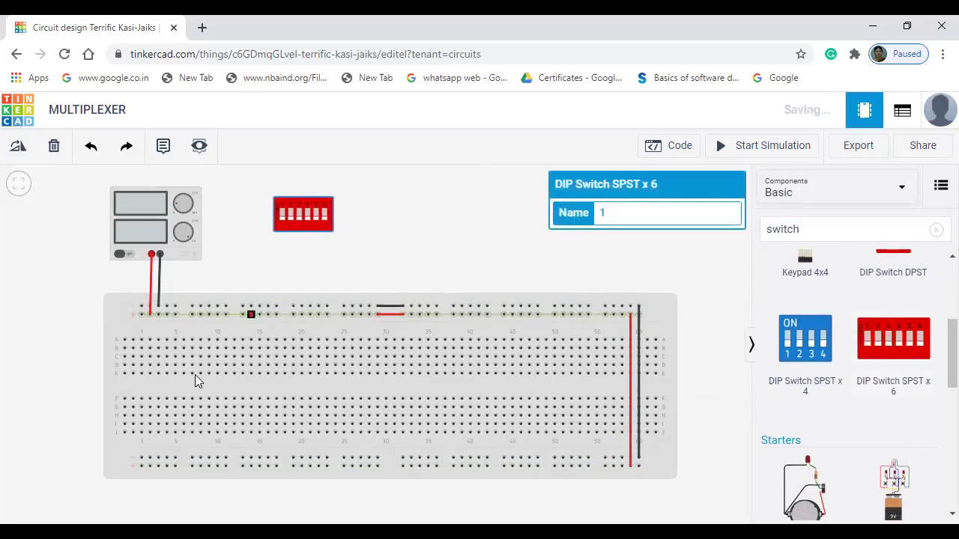
# - Wire the upper terminals of the DIP switch's first and second switches to the breadboard's upper positive rail in red
pyautogui.click(282, 202)
pyautogui.click(277, 316)
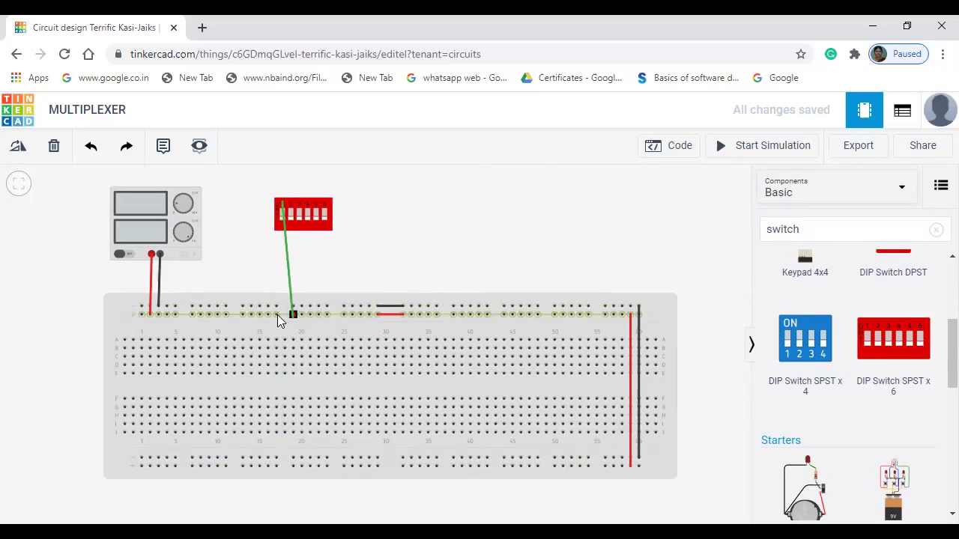
pyautogui.click(277, 314)
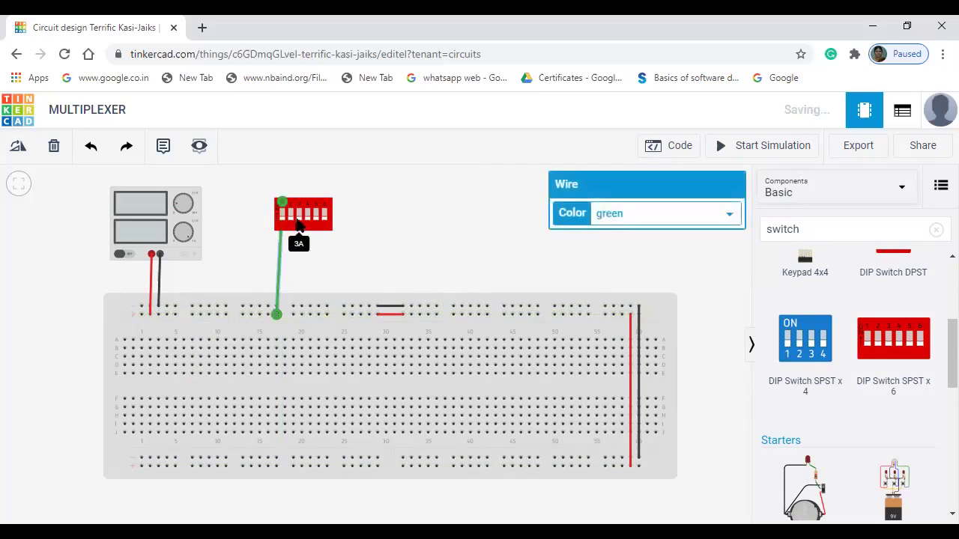
pyautogui.click(654, 221)
pyautogui.click(657, 248)
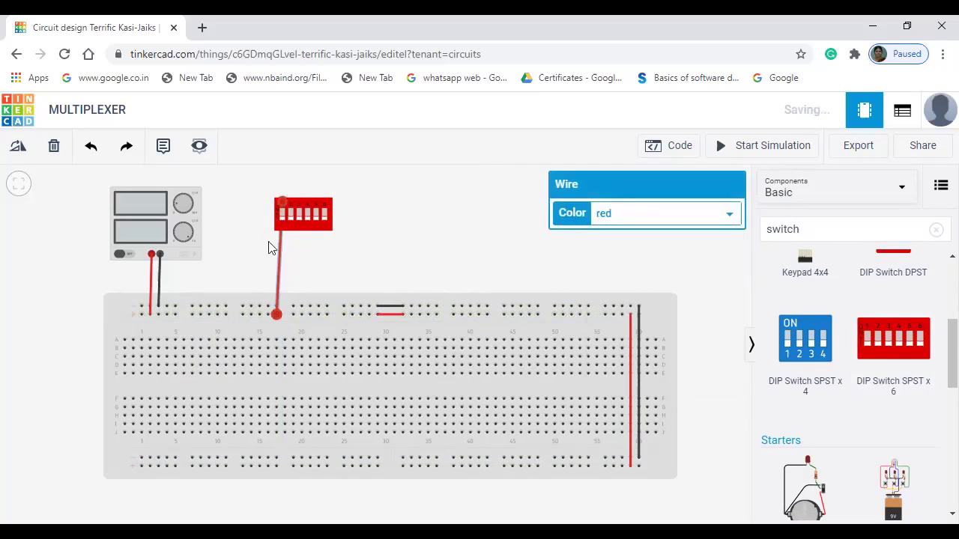
pyautogui.click(290, 210)
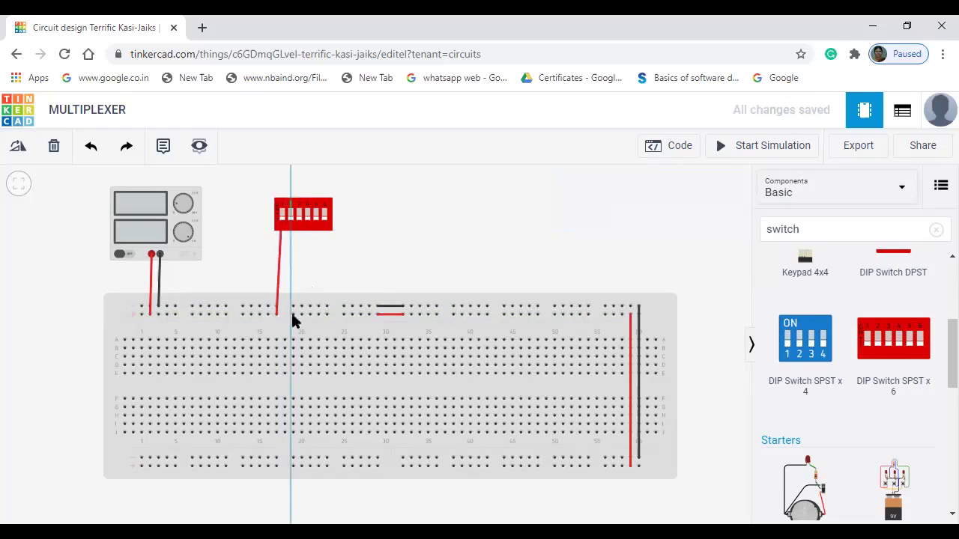
pyautogui.click(293, 315)
pyautogui.click(651, 218)
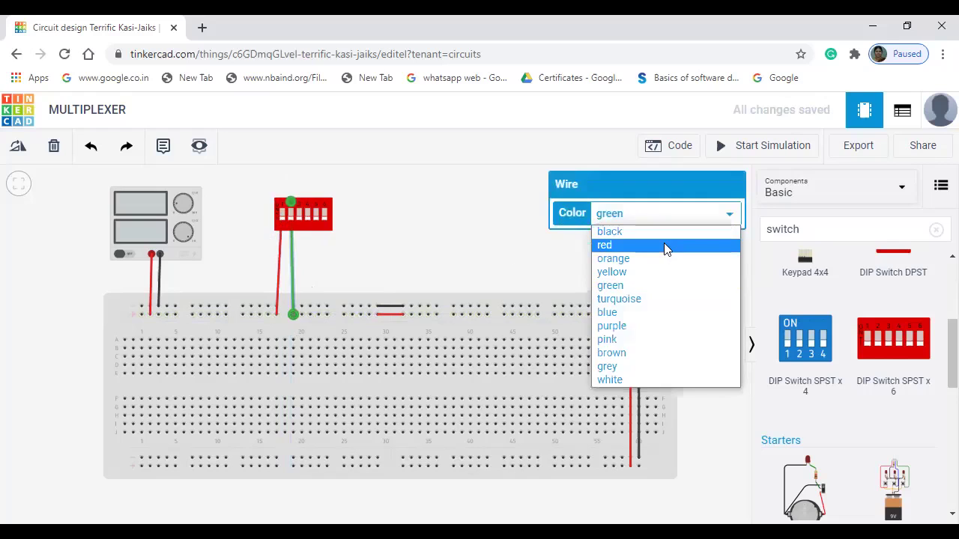
pyautogui.click(664, 245)
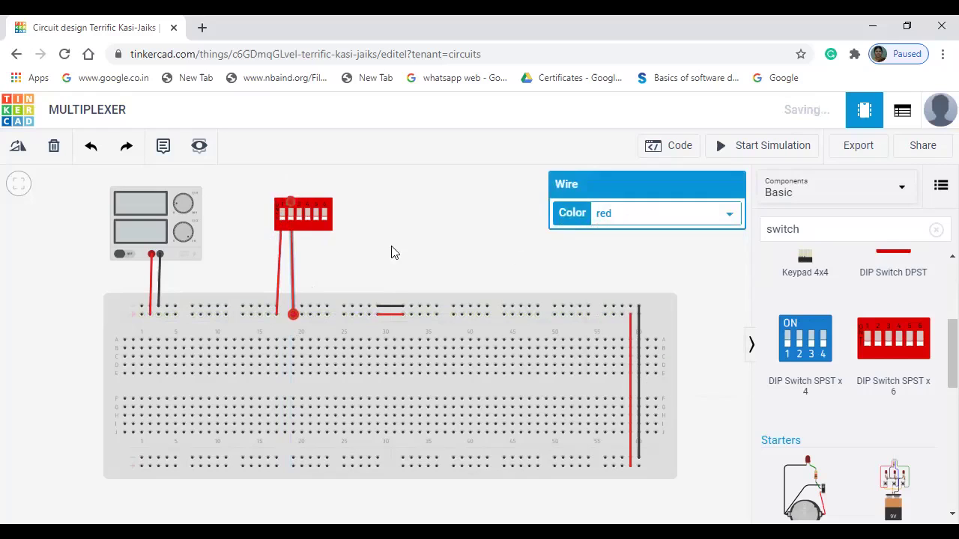
# - Wire the upper terminals of the DIP switch's third and fourth switches to the breadboard's upper positive rail in red
pyautogui.click(299, 207)
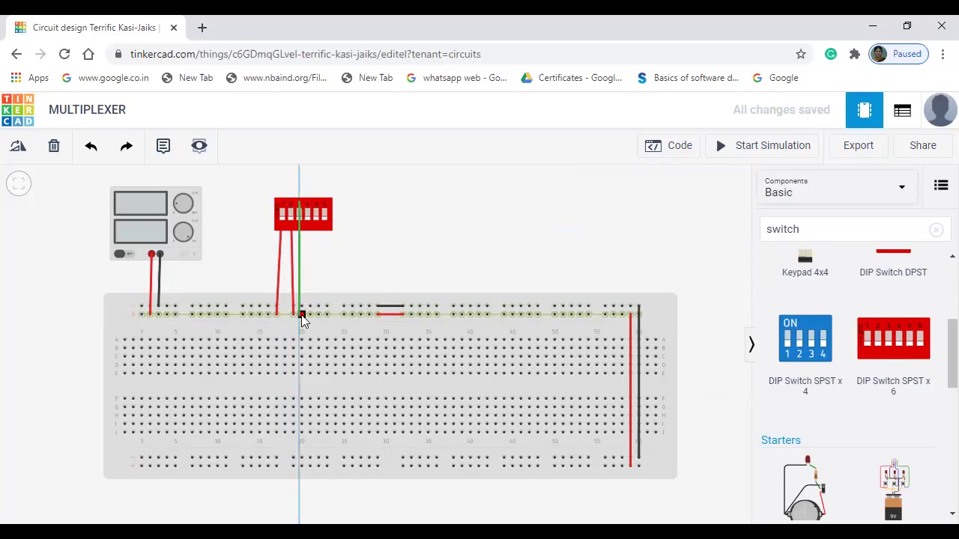
pyautogui.click(301, 315)
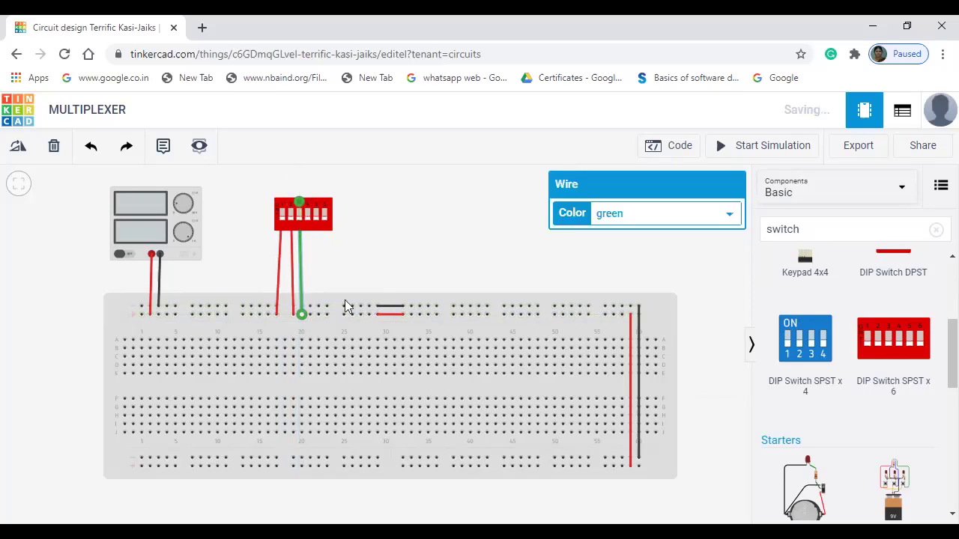
pyautogui.click(727, 218)
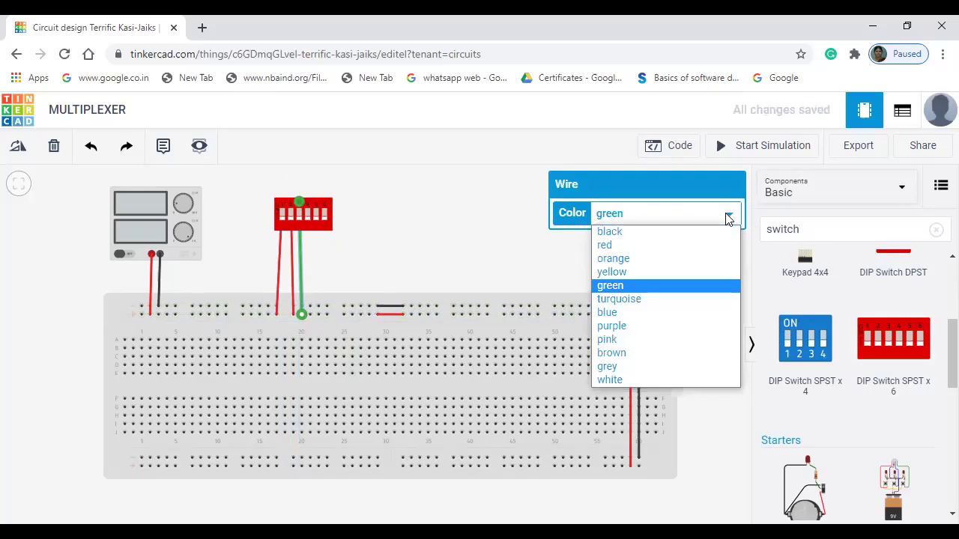
pyautogui.click(679, 245)
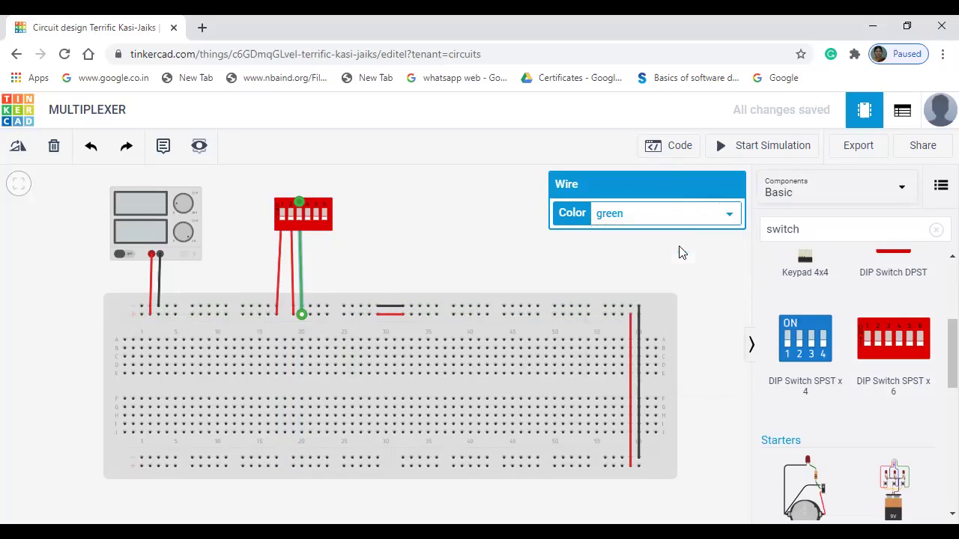
pyautogui.click(307, 204)
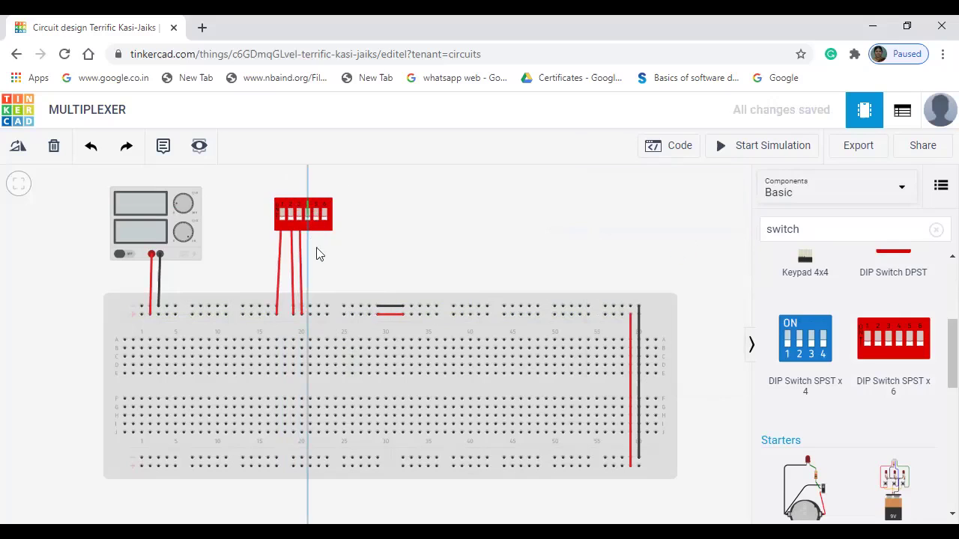
pyautogui.click(309, 312)
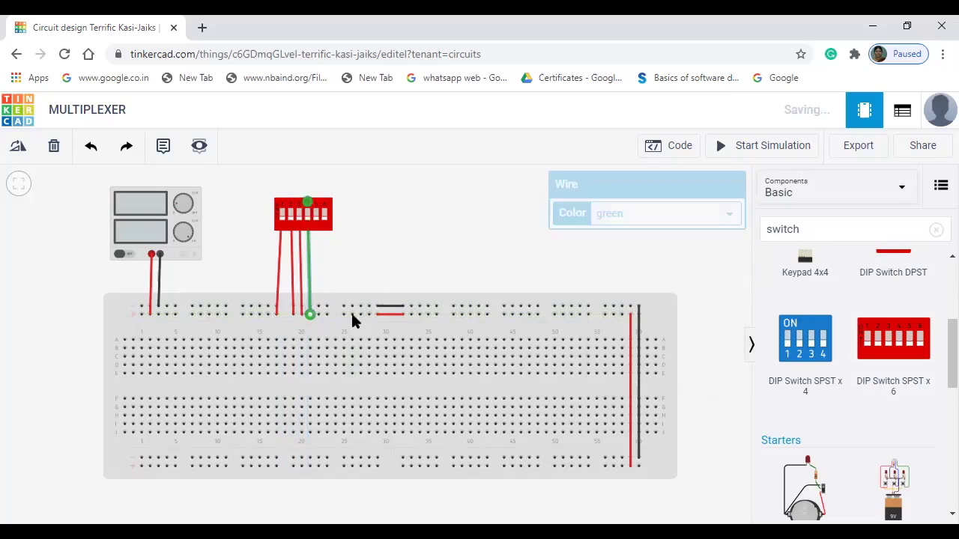
pyautogui.click(663, 214)
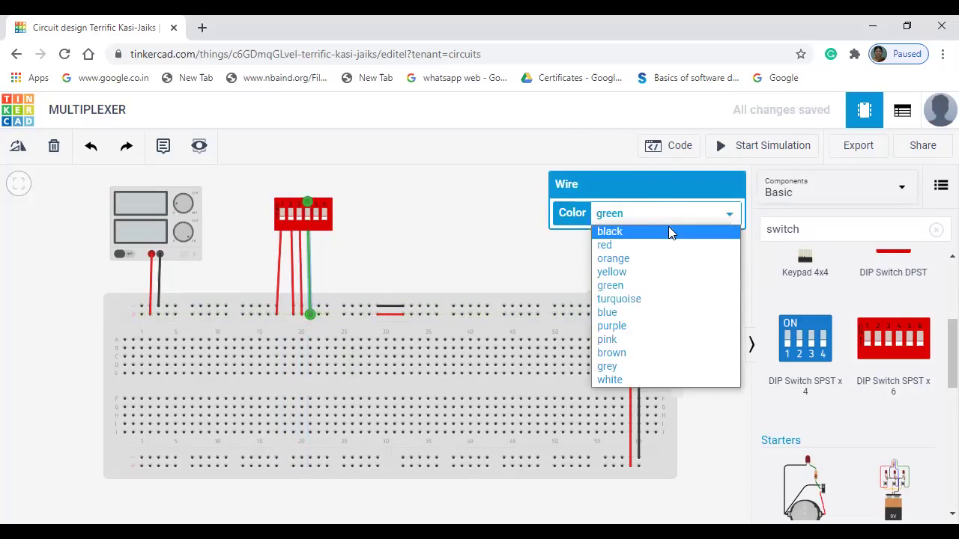
pyautogui.click(666, 242)
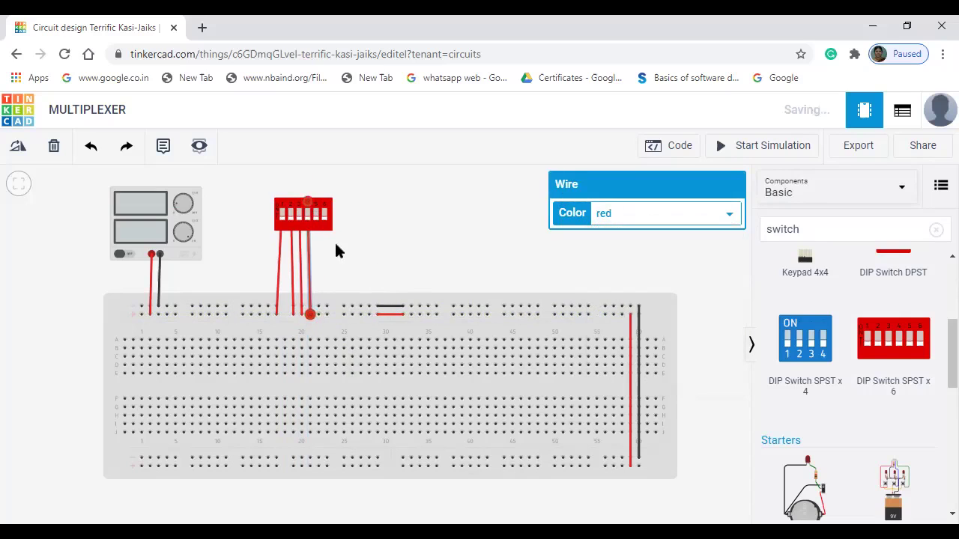
# - Wire the upper terminals of the DIP switch's fifth and sixth switches to the breadboard's upper positive rail in red
pyautogui.click(316, 204)
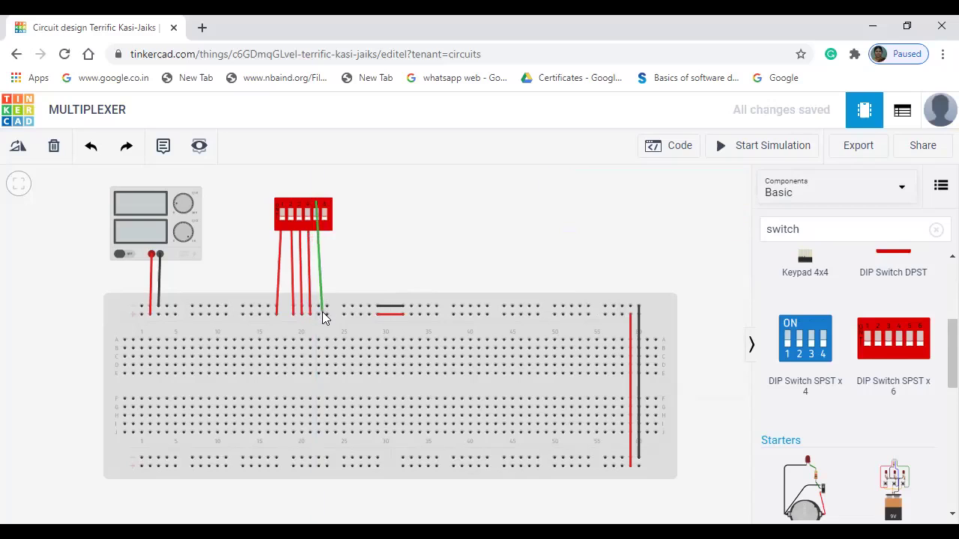
pyautogui.click(318, 315)
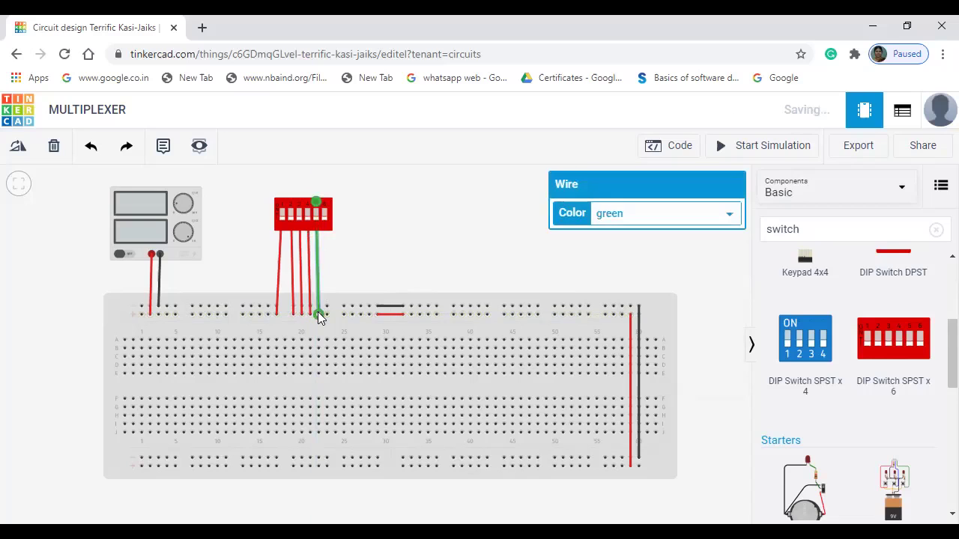
pyautogui.click(691, 219)
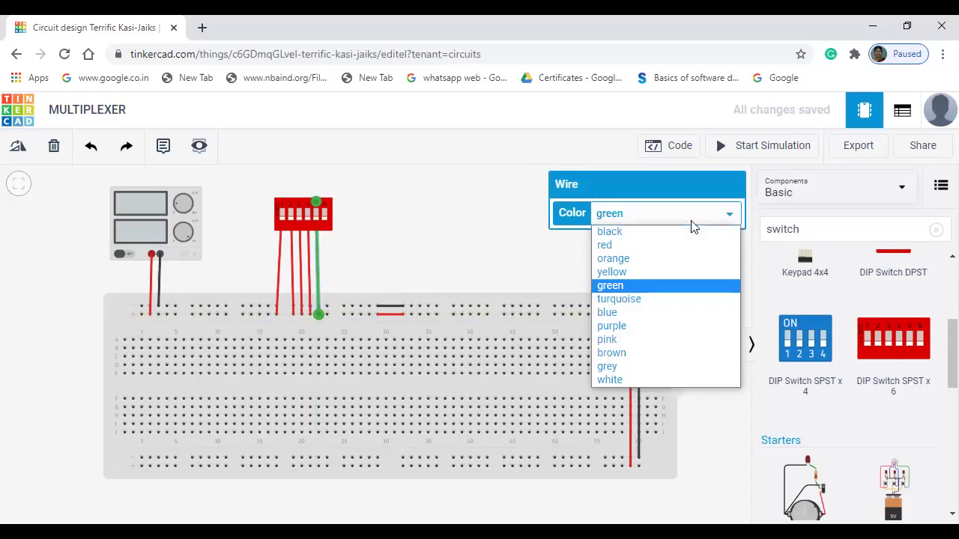
pyautogui.click(692, 246)
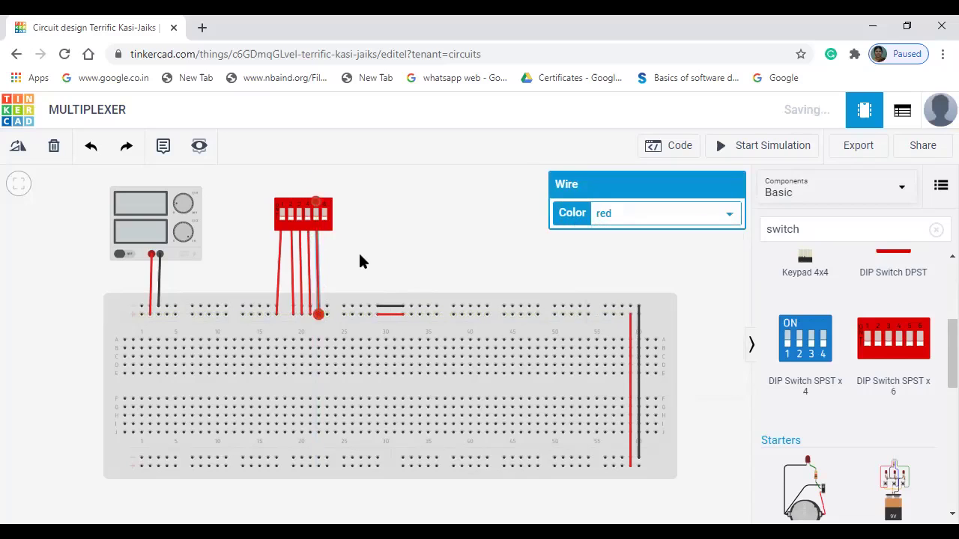
pyautogui.click(323, 204)
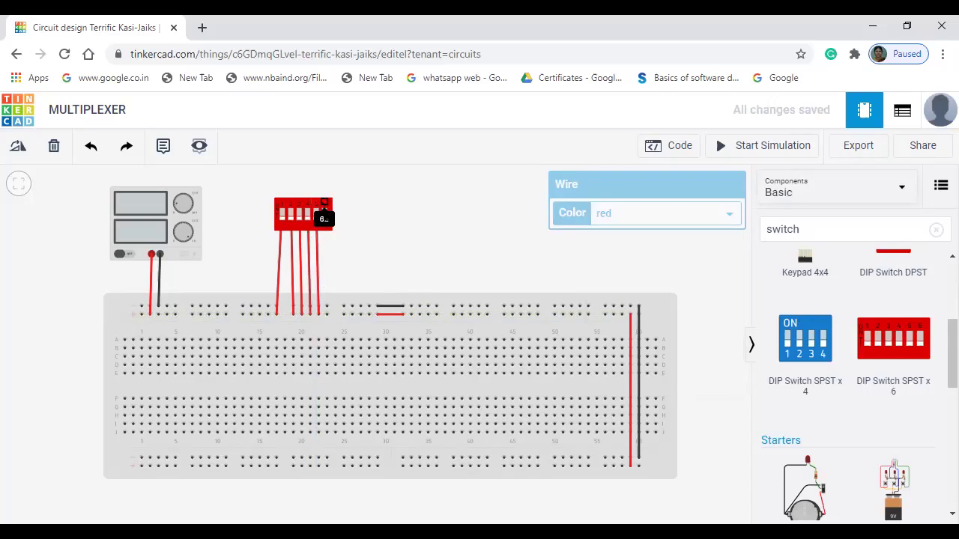
pyautogui.click(328, 316)
pyautogui.click(657, 217)
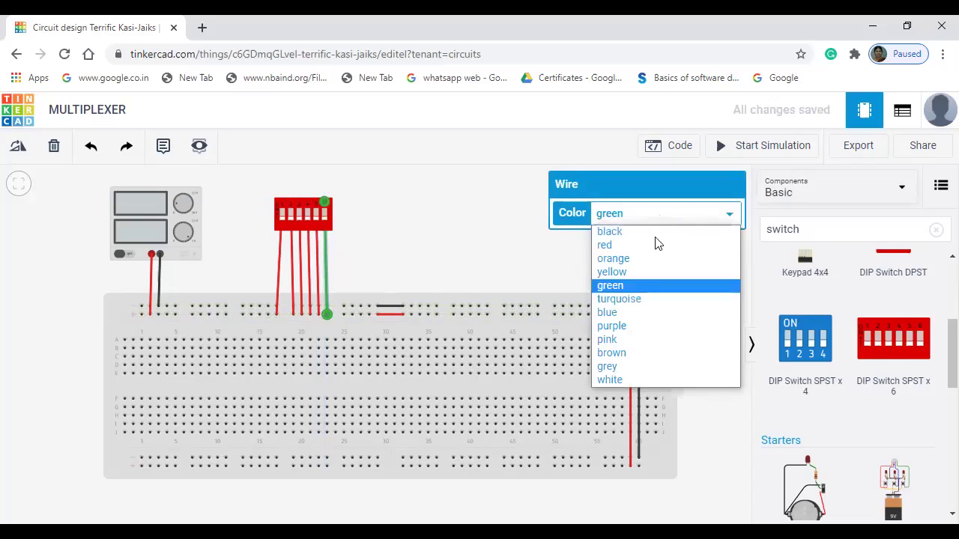
pyautogui.click(644, 247)
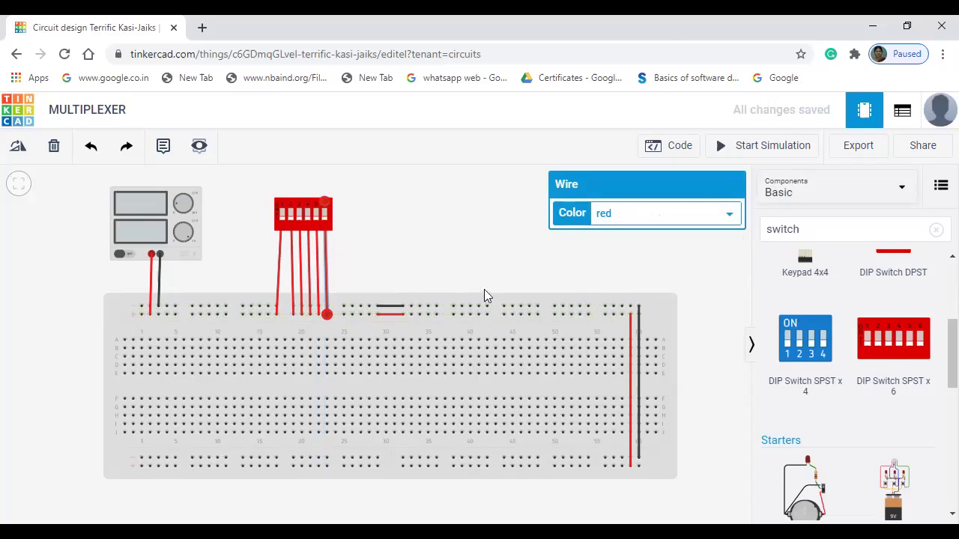
pyautogui.click(497, 257)
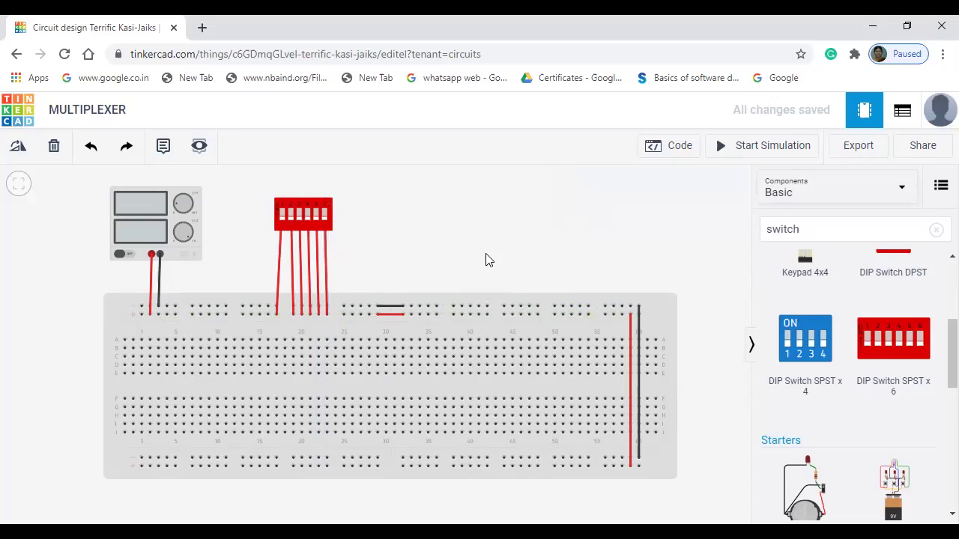
# - Search the components for 7404 and place a 74HC04 Hex Inverter across the breadboard's centre gap near its left end
pyautogui.click(811, 234)
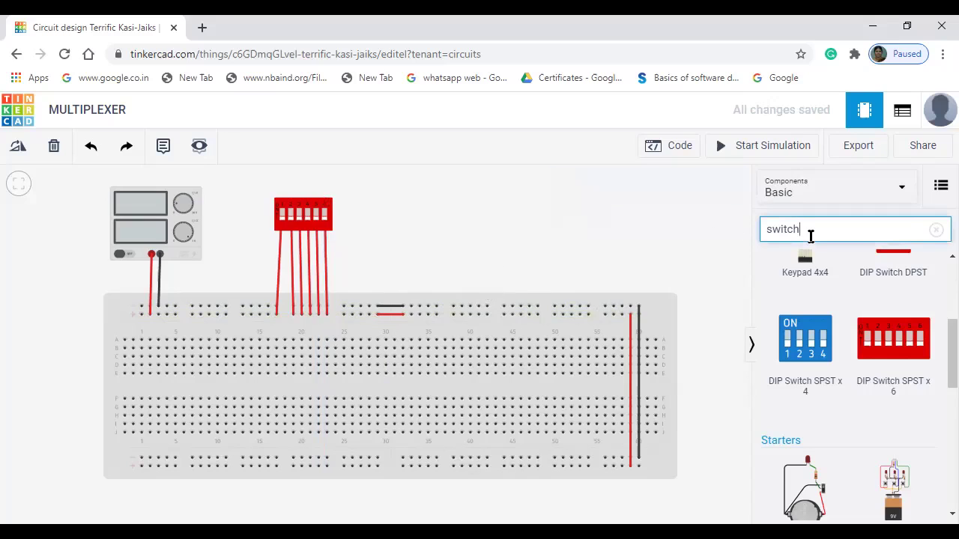
pyautogui.press('BackSpace')
pyautogui.press('BackSpace')
pyautogui.press('BackSpace')
pyautogui.press('BackSpace')
pyautogui.press('BackSpace')
pyautogui.press('BackSpace')
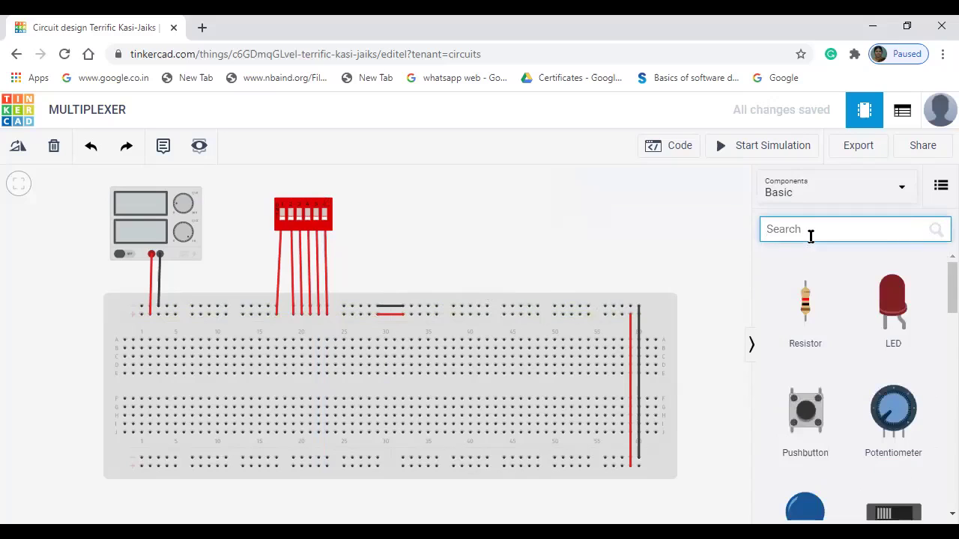
pyautogui.write('7404')
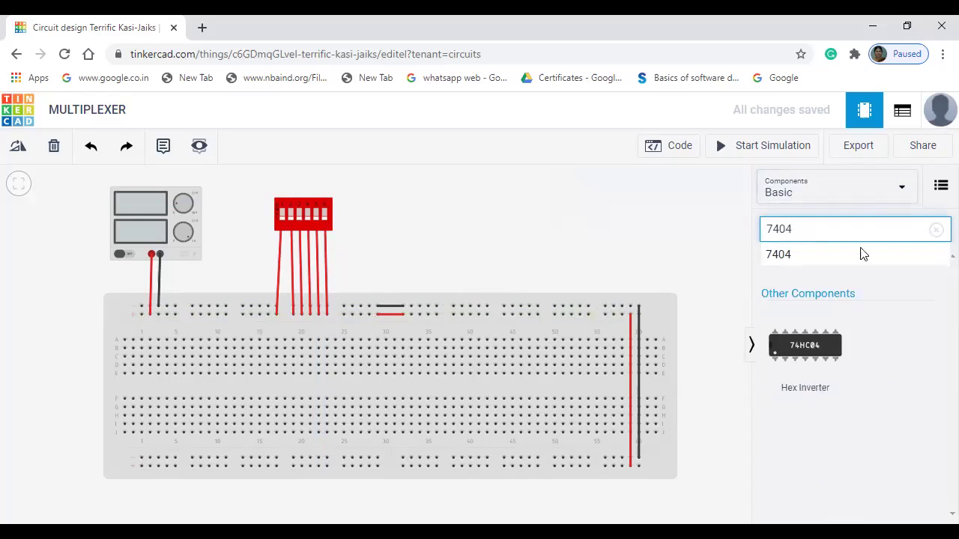
pyautogui.moveTo(854, 378); pyautogui.dragTo(184, 390)
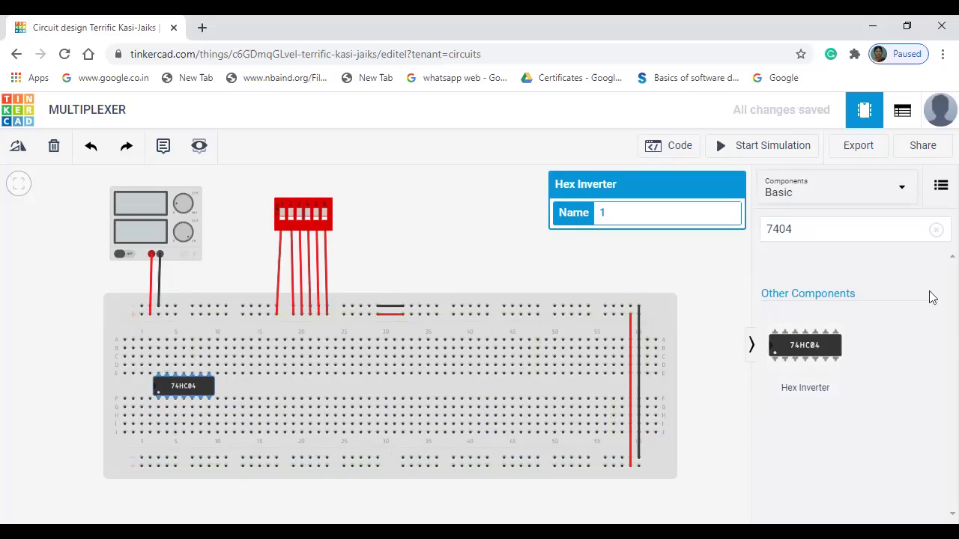
# - Search the components for 7411 and place two 74HC11 Triple 3-Input AND gates across the centre gap, to the right of the 74HC04
pyautogui.click(821, 226)
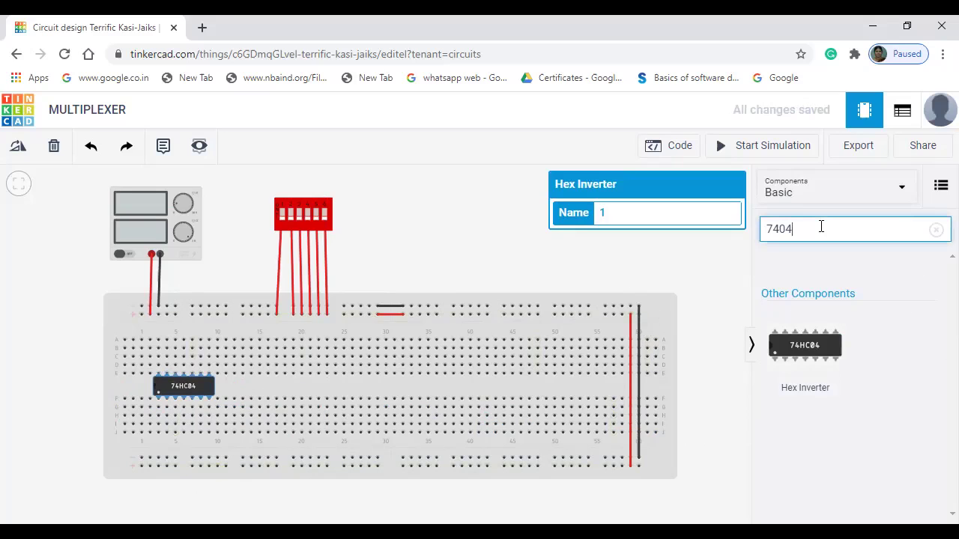
pyautogui.press('BackSpace')
pyautogui.press('BackSpace')
pyautogui.write('1')
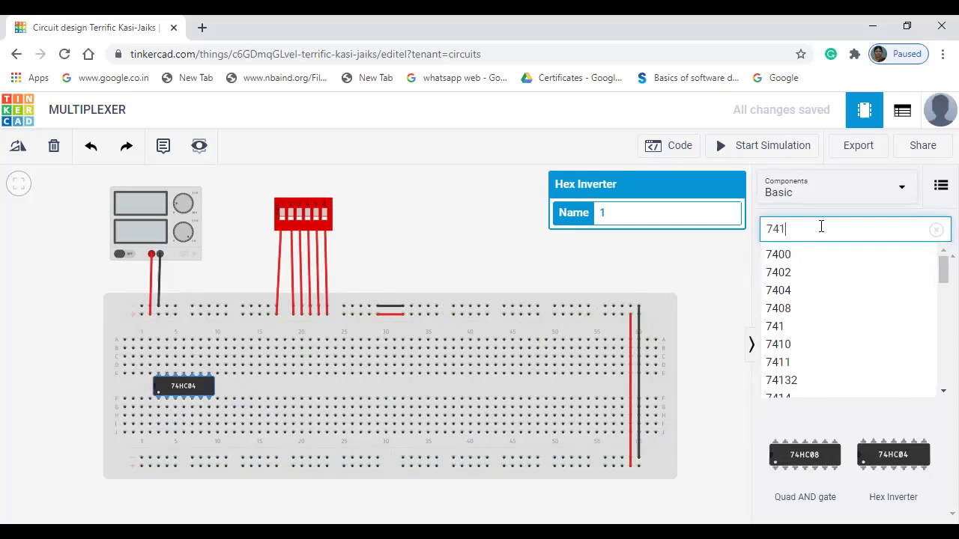
pyautogui.write('1')
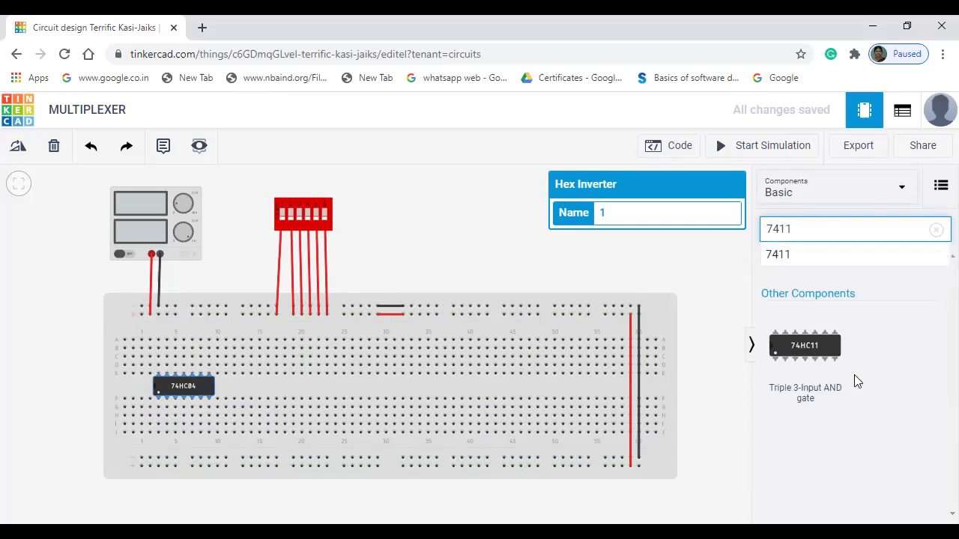
pyautogui.click(259, 391)
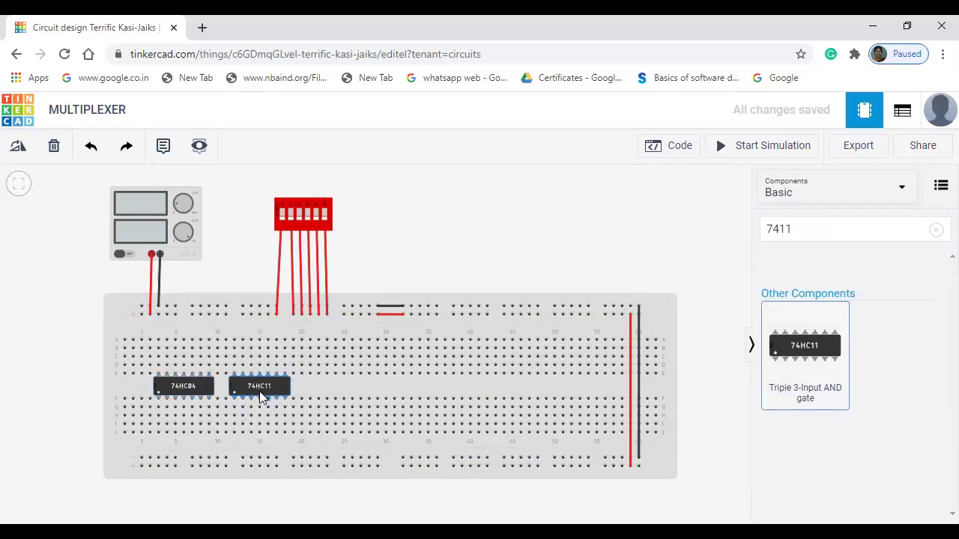
pyautogui.moveTo(259, 391)
pyautogui.mouseDown()
pyautogui.moveTo(278, 388)
pyautogui.moveTo(263, 384)
pyautogui.mouseUp()
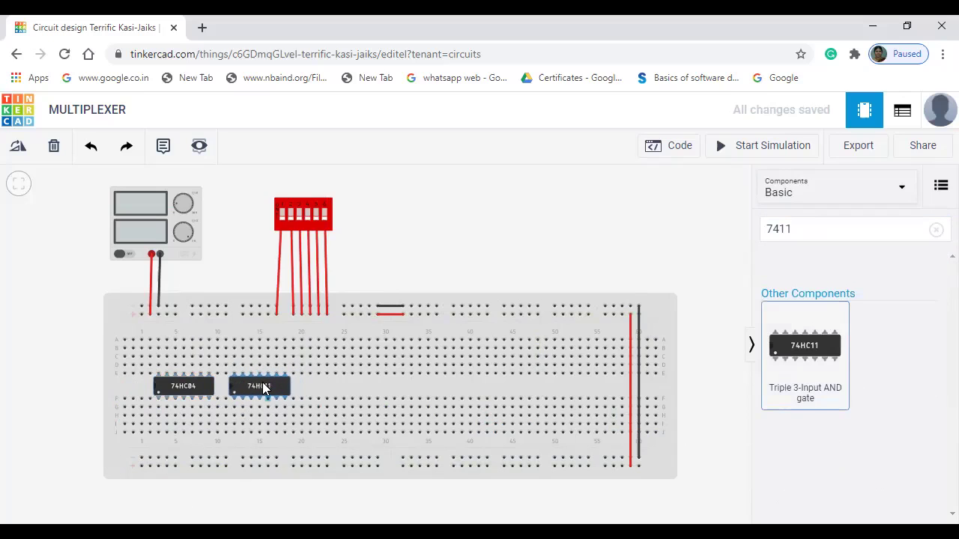
pyautogui.click(349, 392)
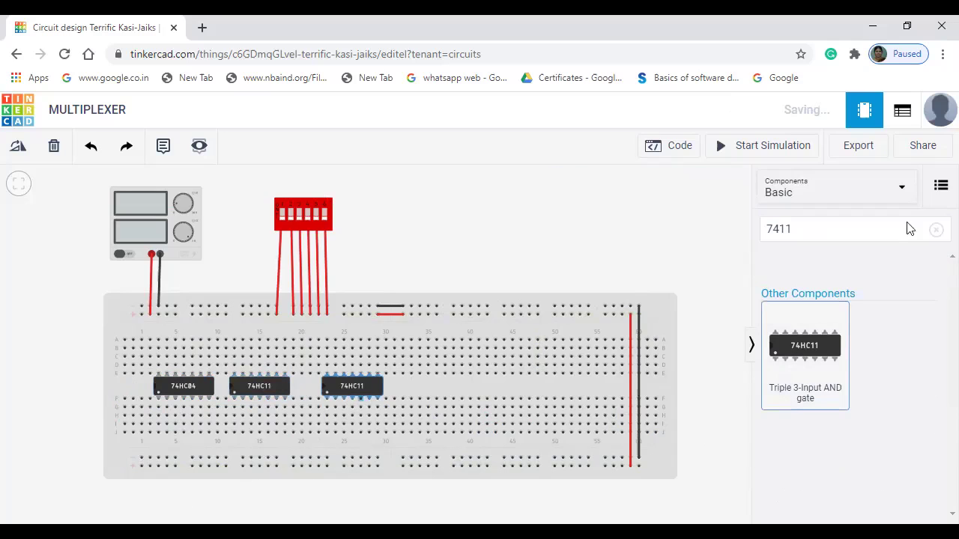
# - Search the components for 7432 and place a 74HC32 Quad OR gate across the centre gap, to the right of the second 74HC11
pyautogui.doubleClick(803, 228)
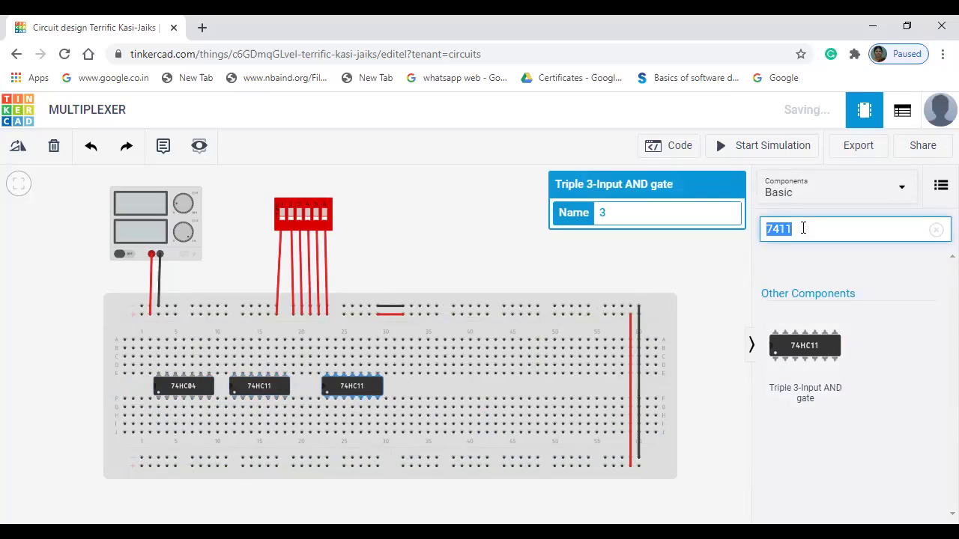
pyautogui.click(803, 228)
pyautogui.press('BackSpace')
pyautogui.press('BackSpace')
pyautogui.write('32')
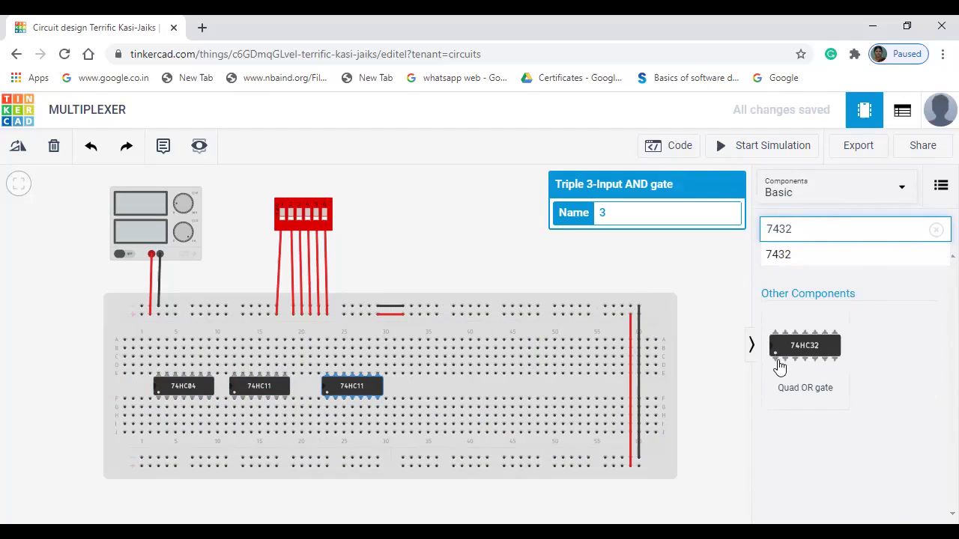
pyautogui.moveTo(805, 345); pyautogui.dragTo(450, 397)
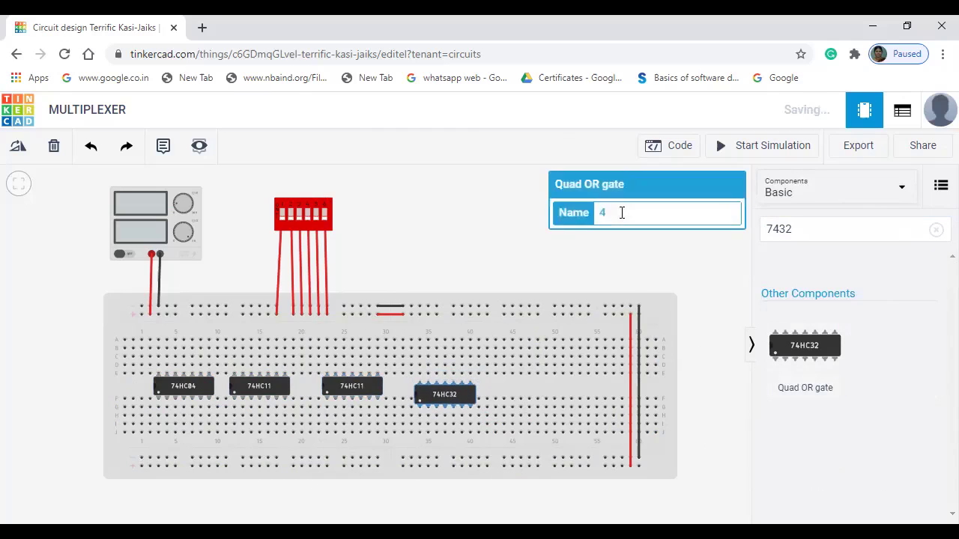
pyautogui.click(469, 397)
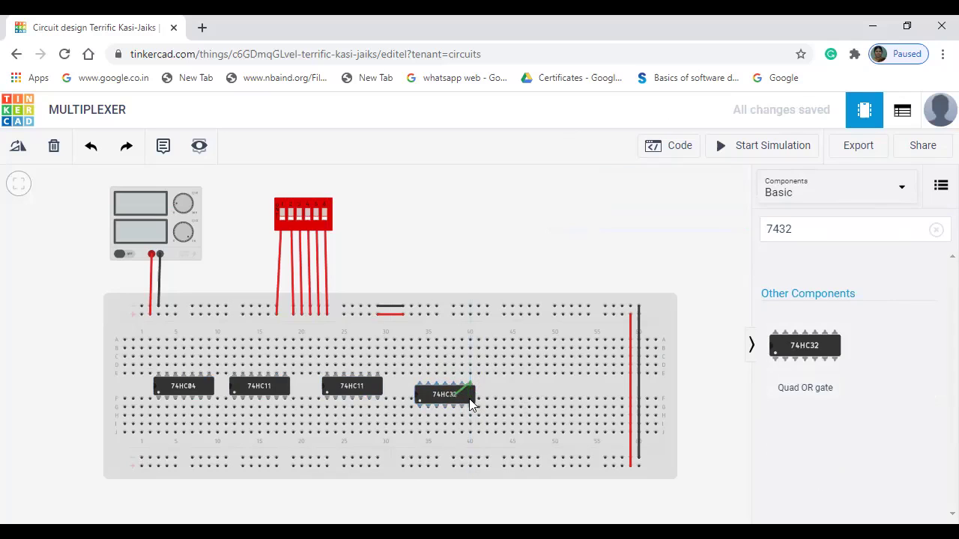
pyautogui.press('Escape')
pyautogui.click(457, 391)
pyautogui.click(462, 378)
pyautogui.press('Escape')
pyautogui.moveTo(451, 389)
pyautogui.mouseDown()
pyautogui.moveTo(458, 354)
pyautogui.moveTo(460, 398)
pyautogui.mouseUp()
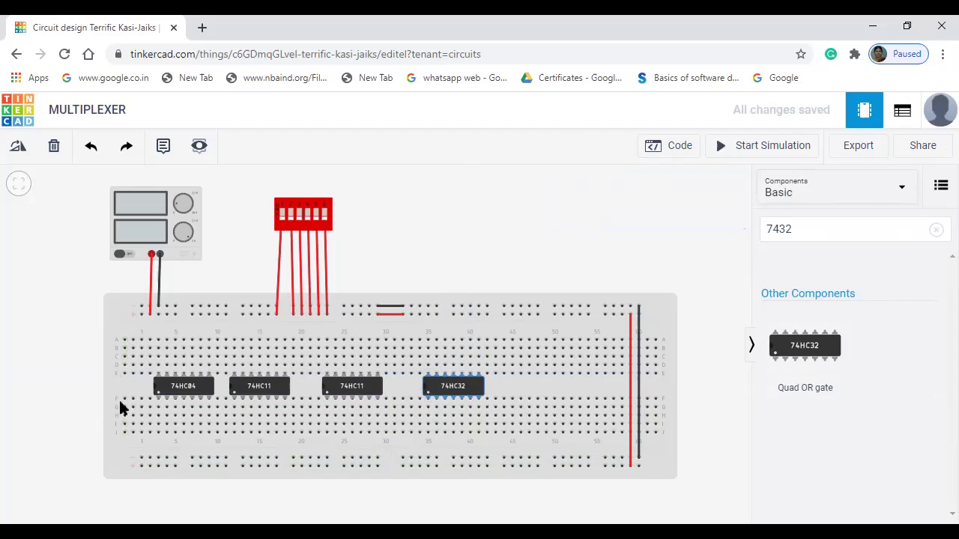
pyautogui.click(525, 225)
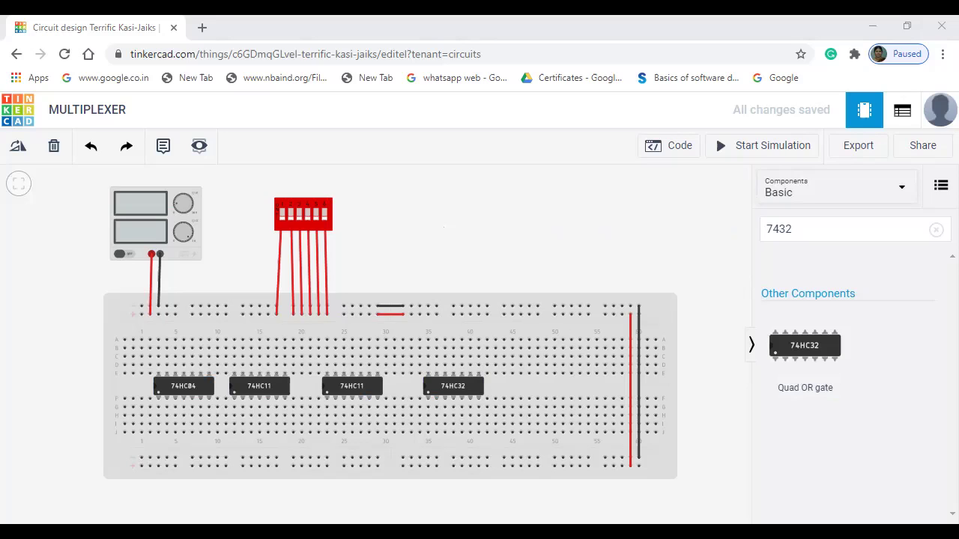
# - Try a green wire from the DIP switch's first lower terminal to the breadboard column of the 74HC04's first lower pin, and delete it
pyautogui.click(577, 199)
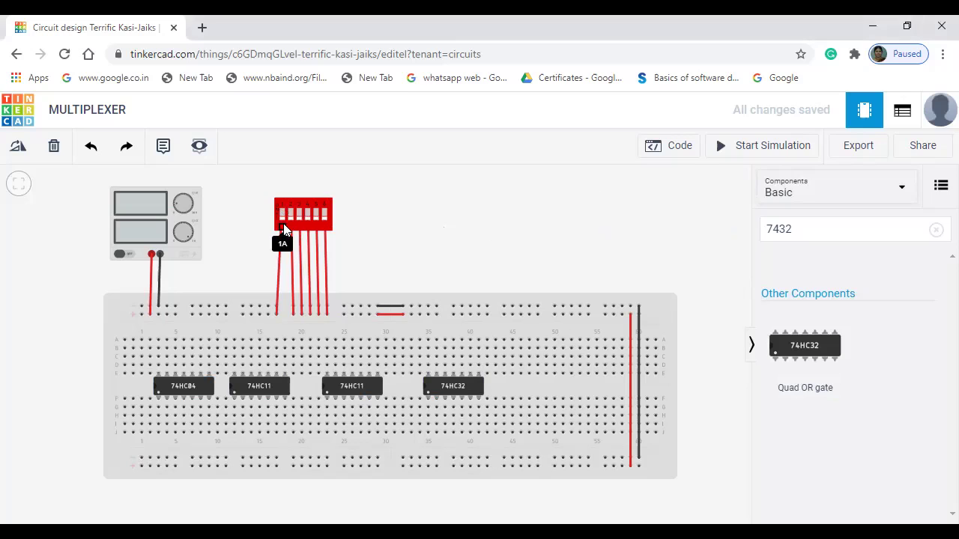
pyautogui.click(284, 223)
pyautogui.click(157, 367)
pyautogui.moveTo(159, 368); pyautogui.dragTo(159, 411)
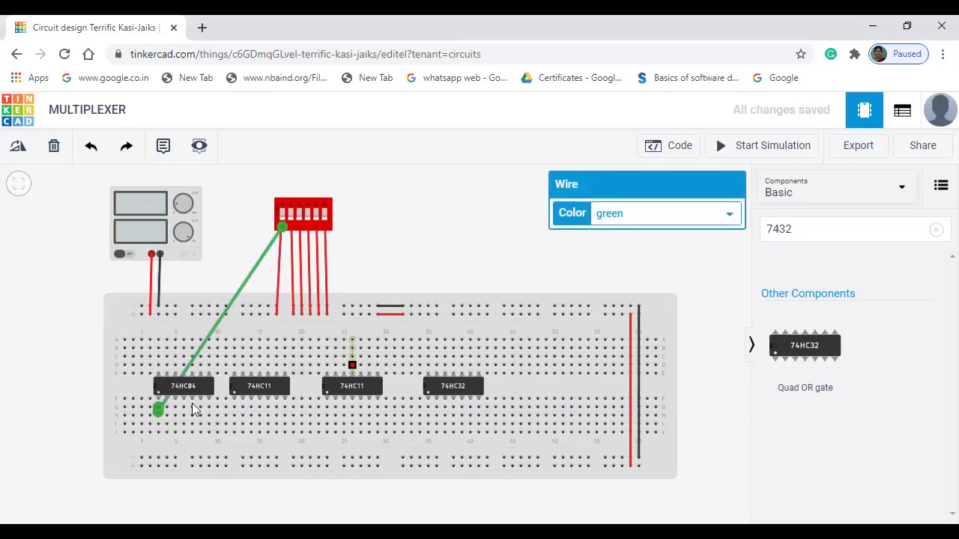
pyautogui.press('Delete')
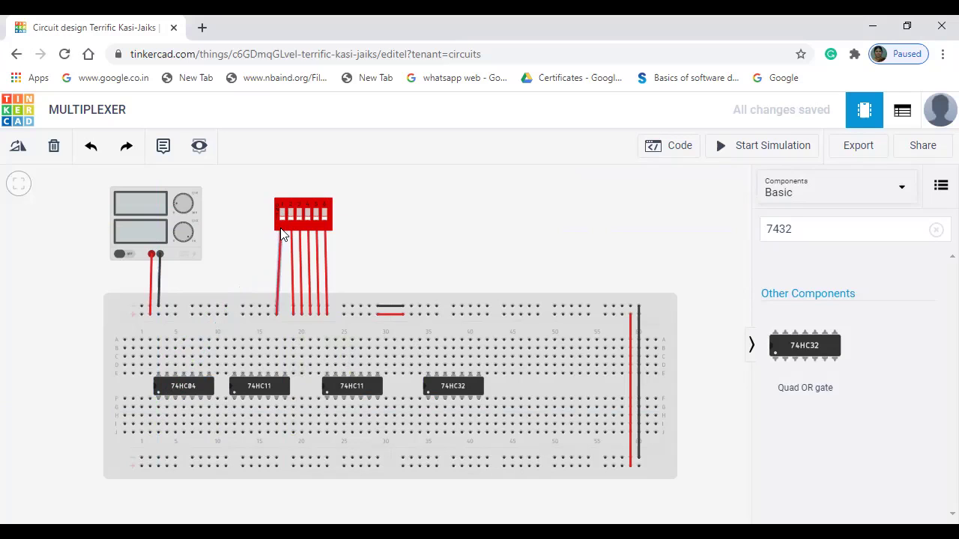
pyautogui.click(284, 232)
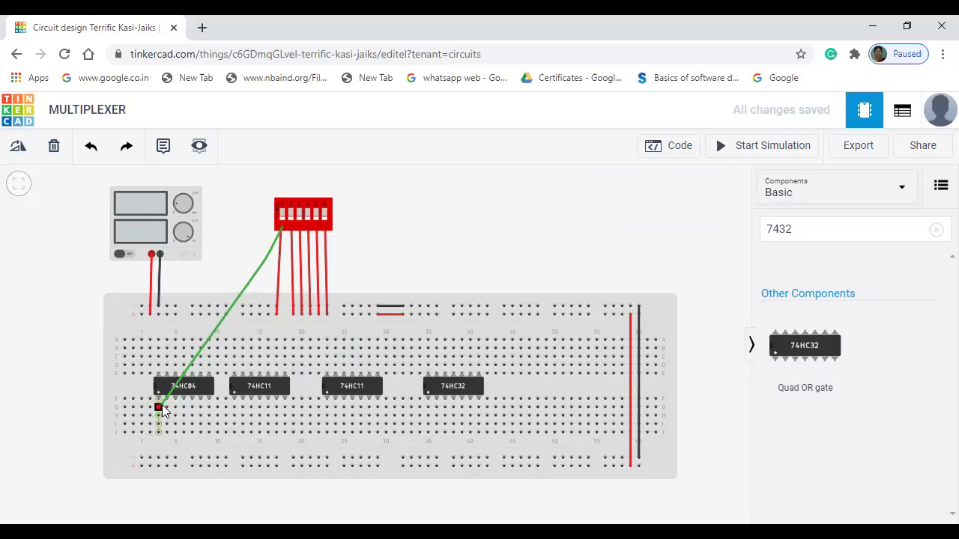
pyautogui.click(158, 408)
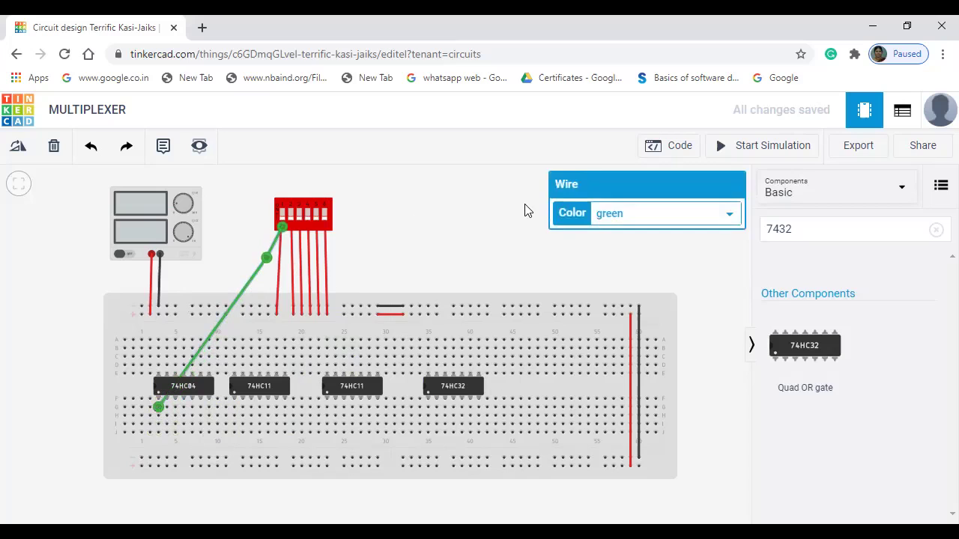
pyautogui.press('Delete')
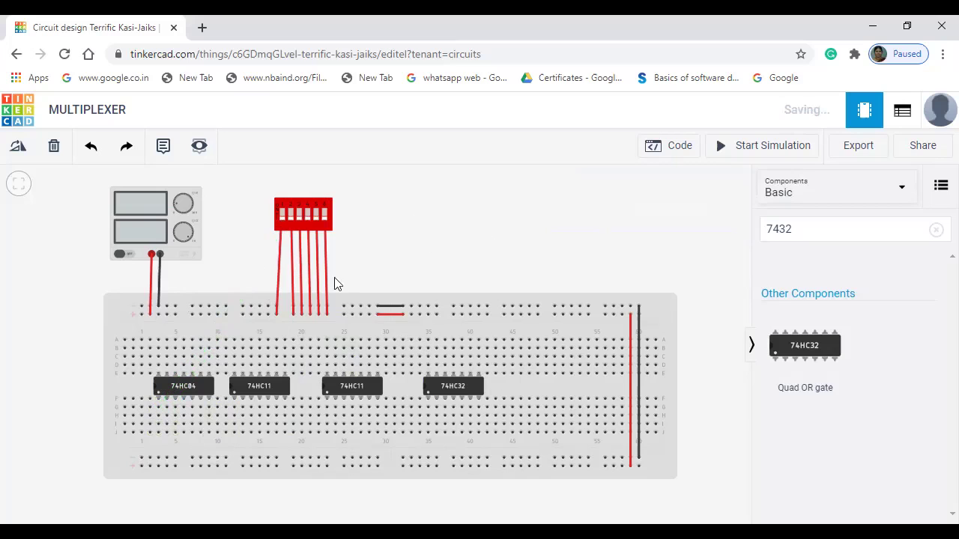
# - Run a straight green wire from the DIP switch's terminal 1A to the breadboard column of the 74HC04's first lower pin
pyautogui.click(283, 234)
pyautogui.click(283, 224)
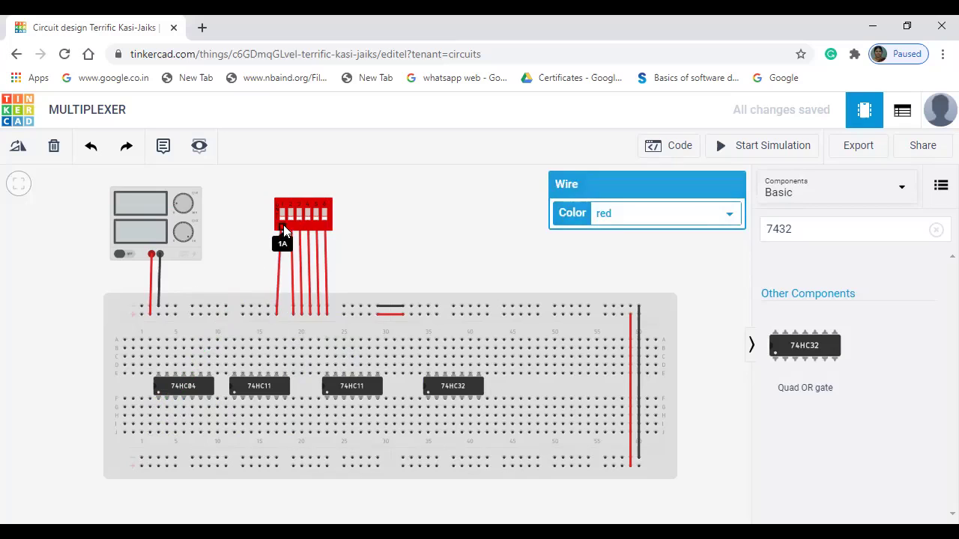
pyautogui.click(157, 406)
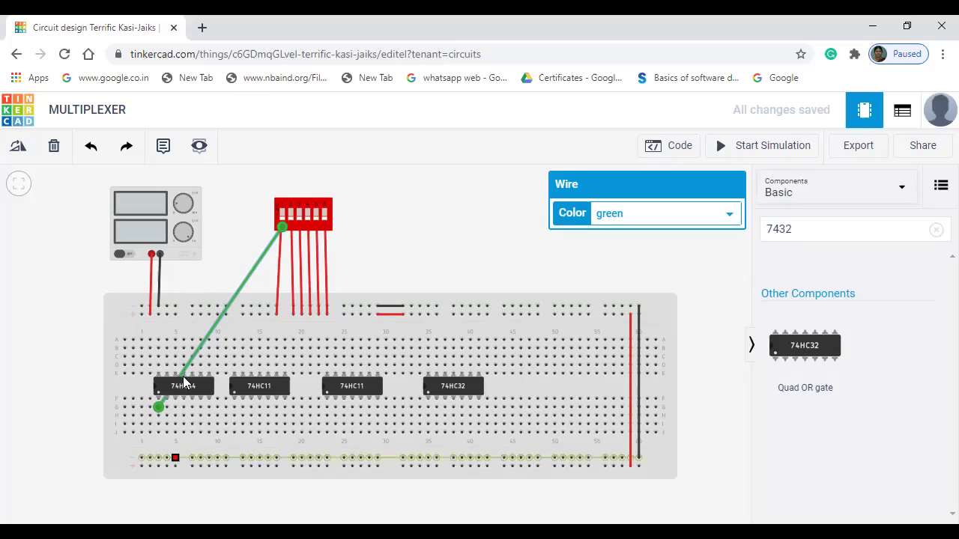
pyautogui.click(158, 316)
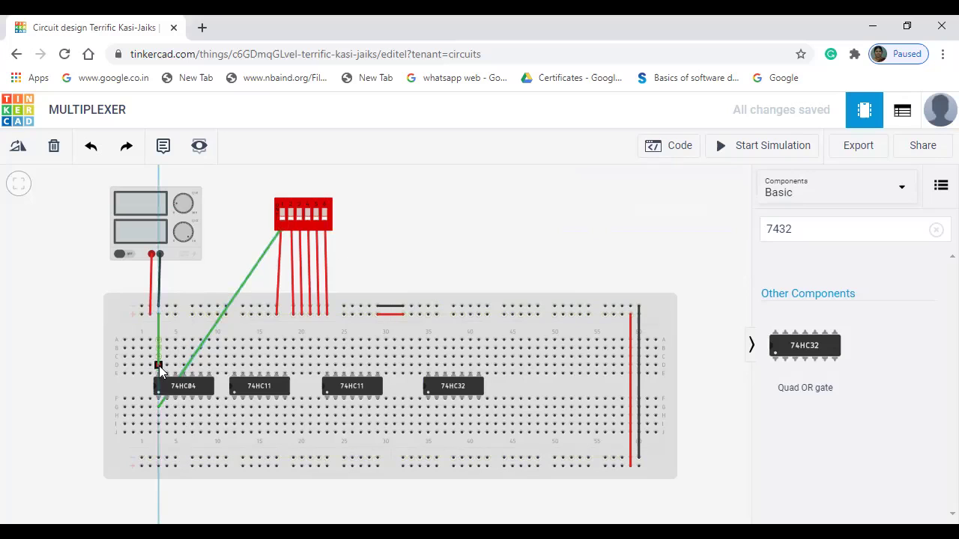
pyautogui.click(159, 365)
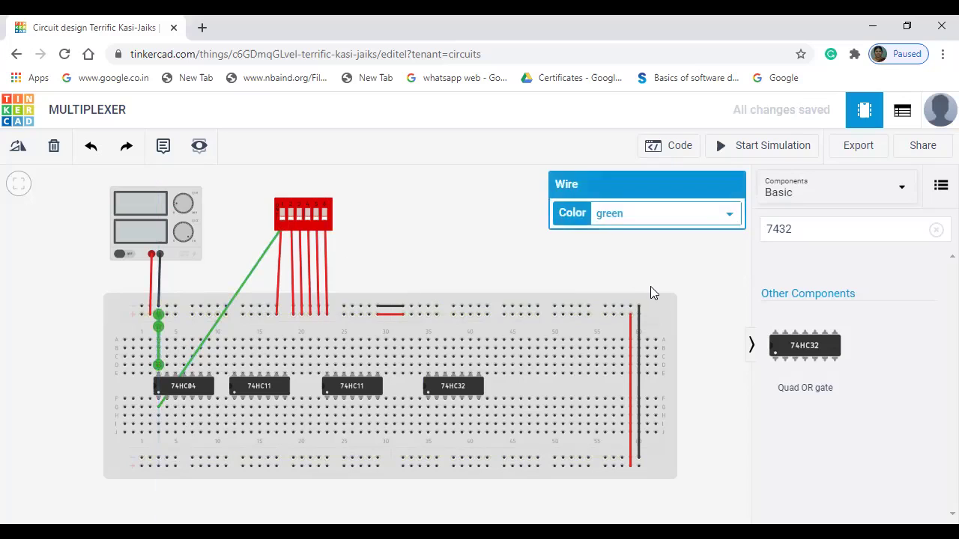
pyautogui.press('Delete')
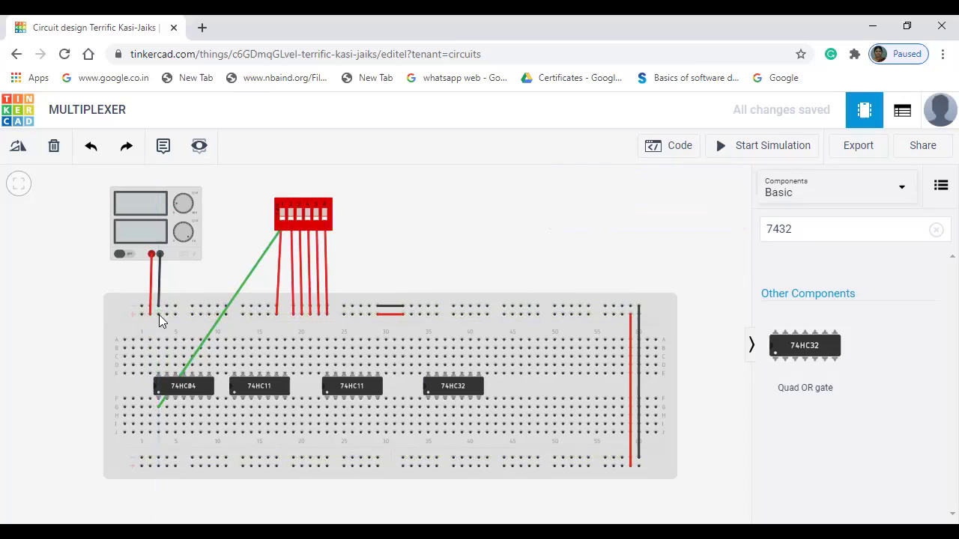
pyautogui.click(166, 357)
pyautogui.moveTo(166, 356)
pyautogui.mouseDown()
pyautogui.moveTo(168, 367)
pyautogui.moveTo(159, 365)
pyautogui.mouseUp()
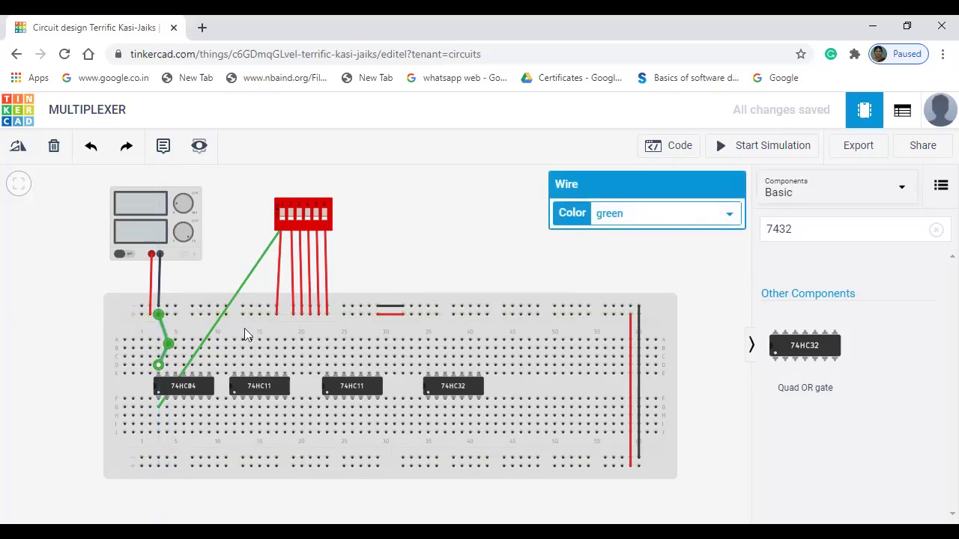
pyautogui.press('Escape')
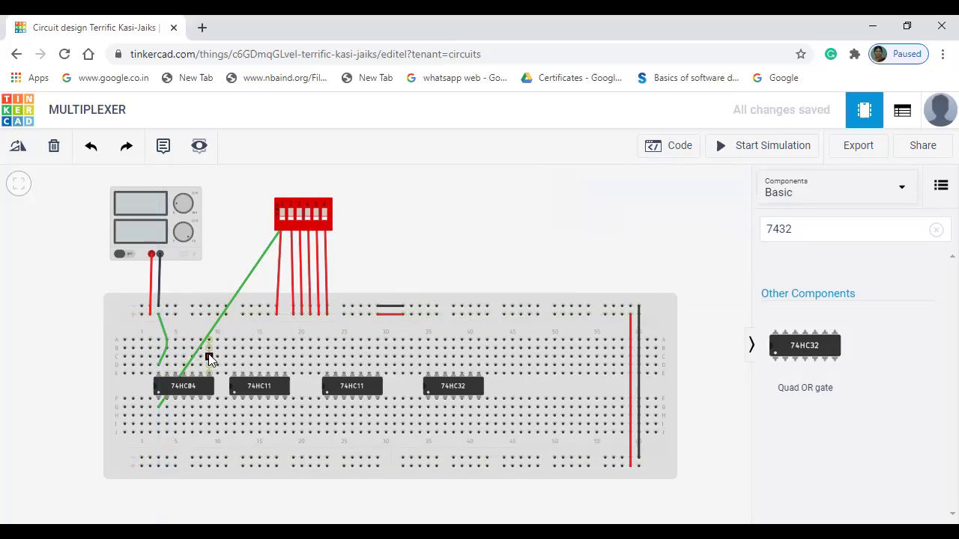
pyautogui.hotkey('ctrl', 'z')
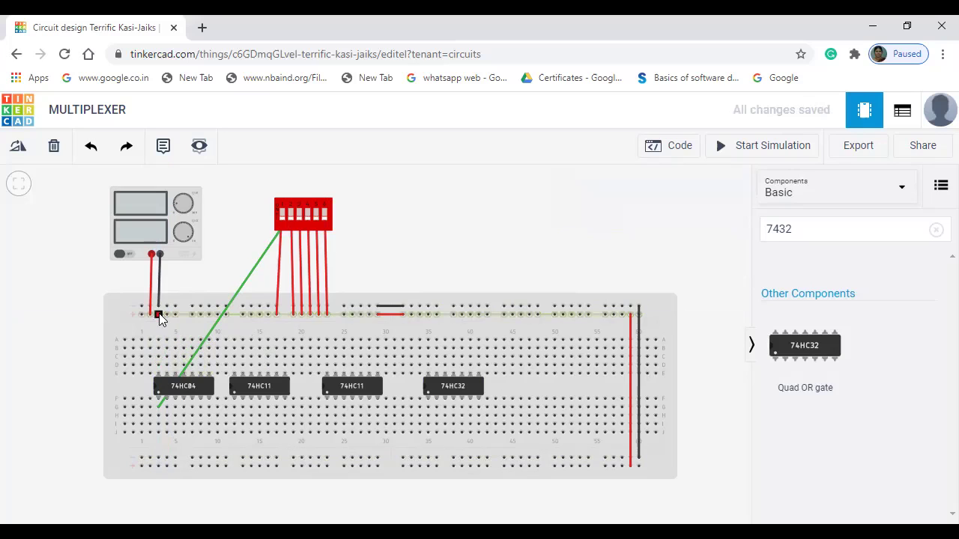
# - Wire the upper positive rail to the column of the 74HC04's first upper pin and colour the wire red
pyautogui.click(159, 315)
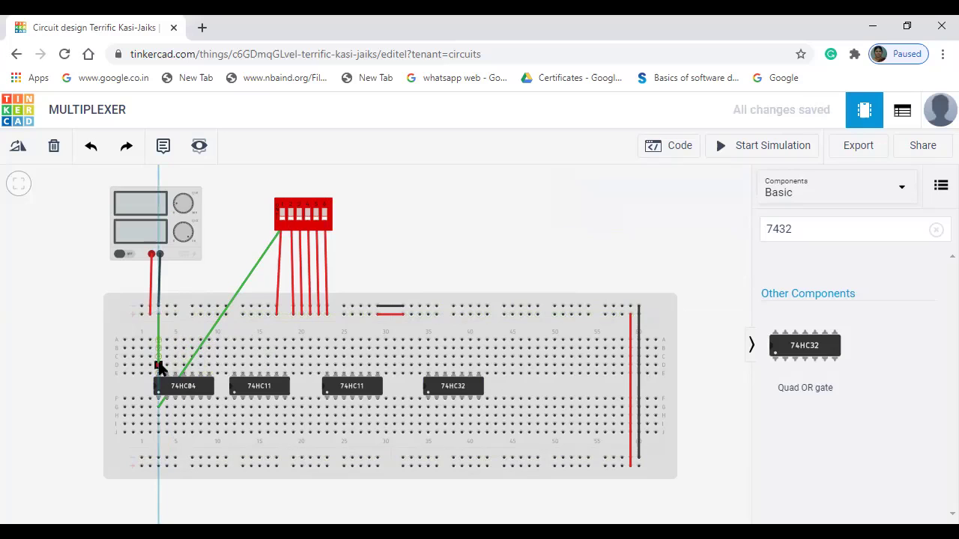
pyautogui.click(158, 365)
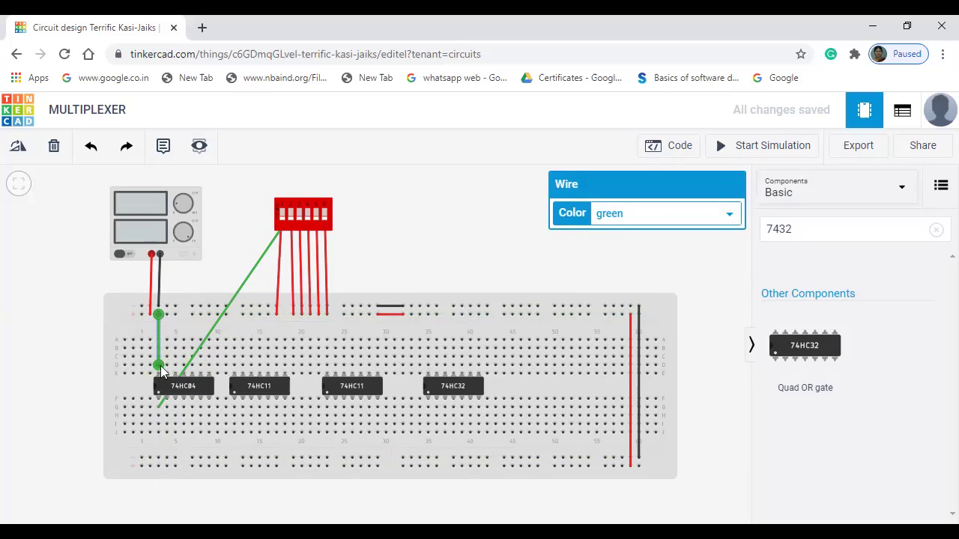
pyautogui.click(718, 218)
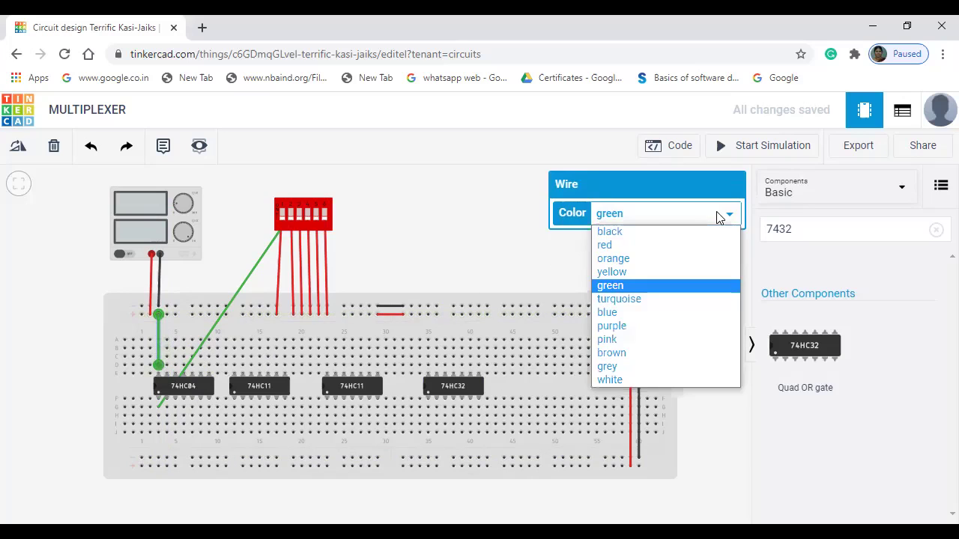
pyautogui.click(689, 247)
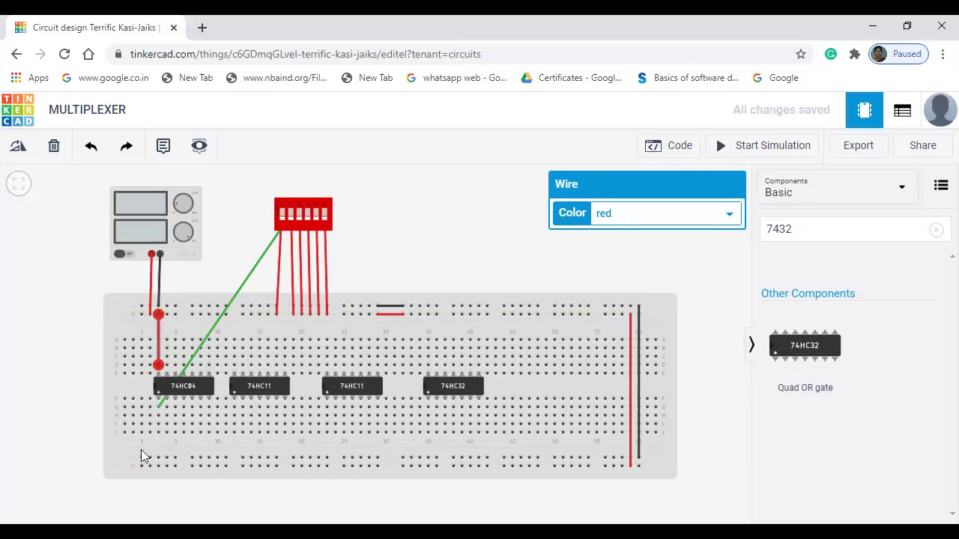
# - Connect the upper positive rail to the first 74HC11's first upper pin column with a red wire
pyautogui.click(243, 313)
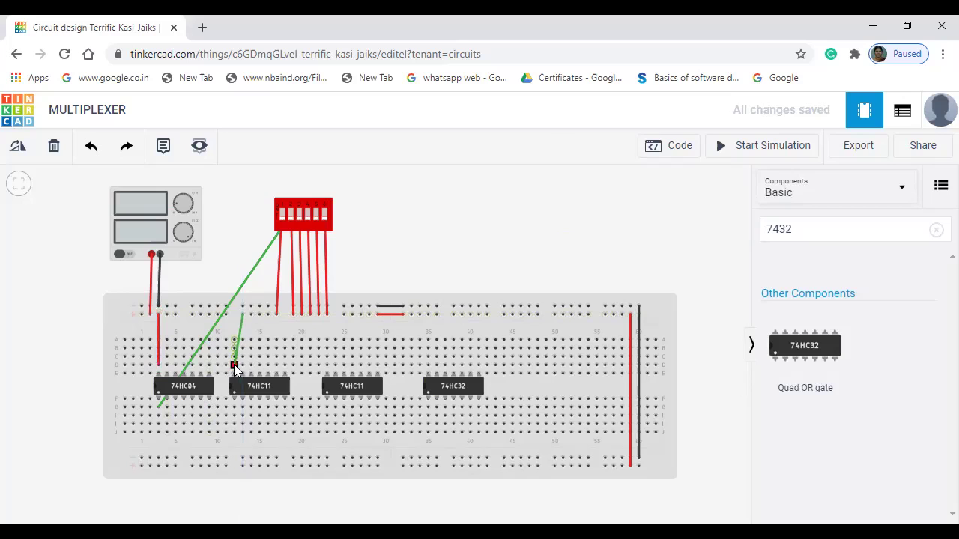
pyautogui.click(234, 364)
pyautogui.click(656, 216)
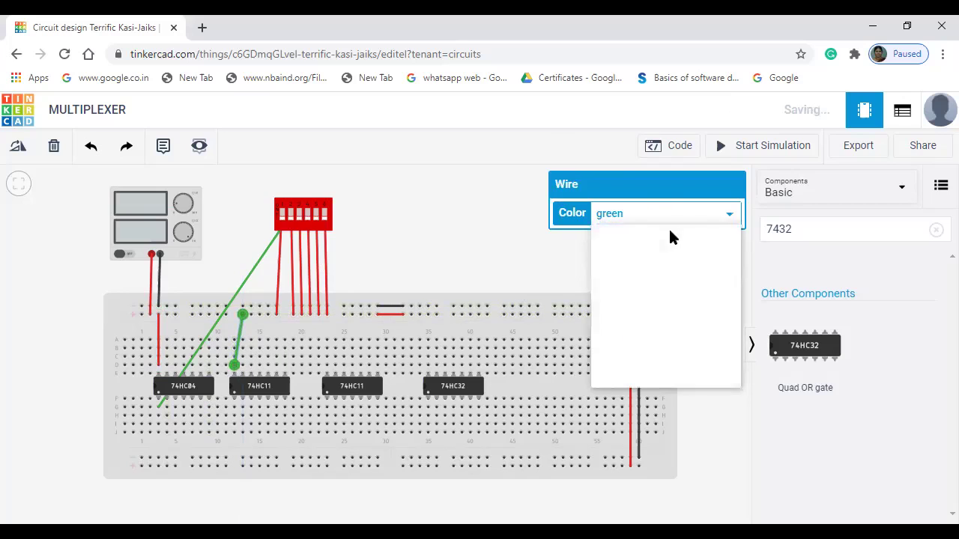
pyautogui.click(669, 246)
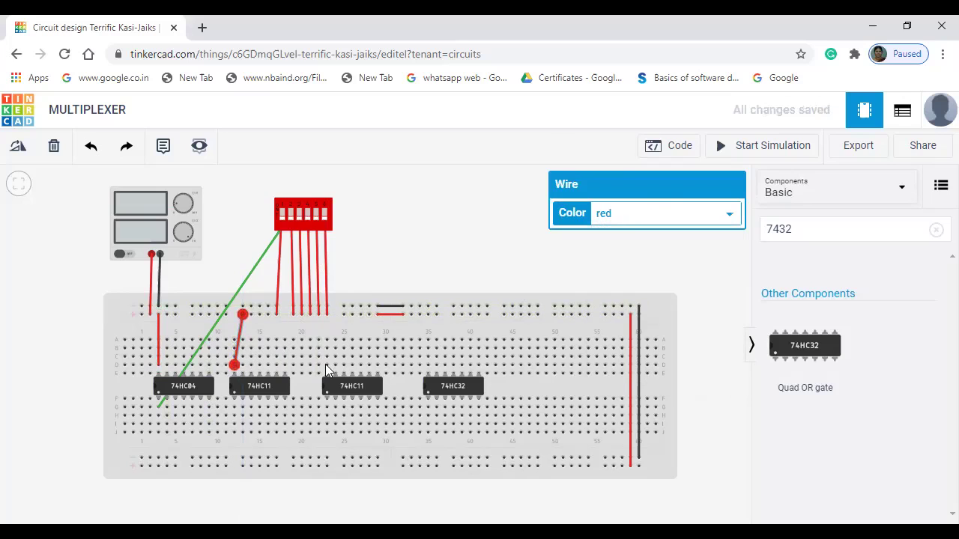
# - Connect the upper positive rail to the second 74HC11's first upper pin column with a red wire
pyautogui.click(344, 314)
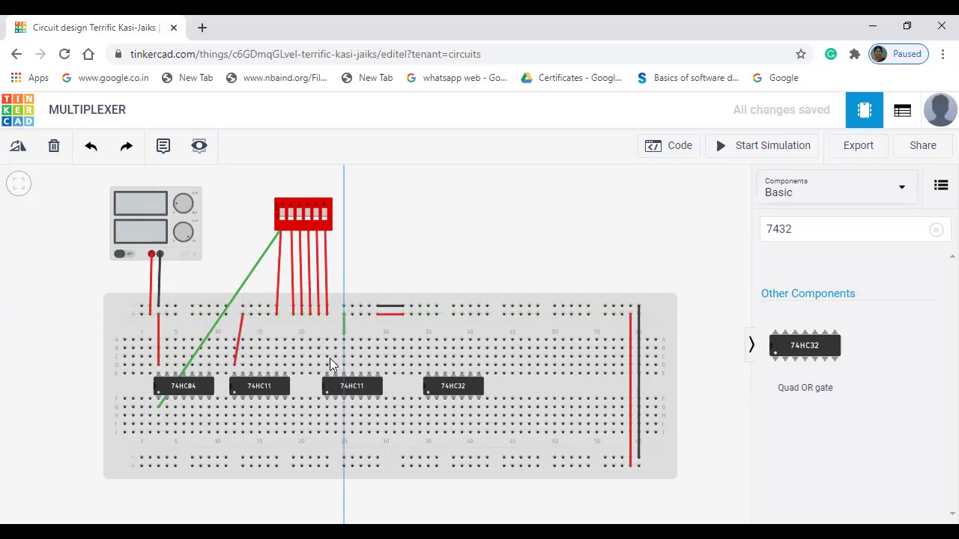
pyautogui.click(326, 364)
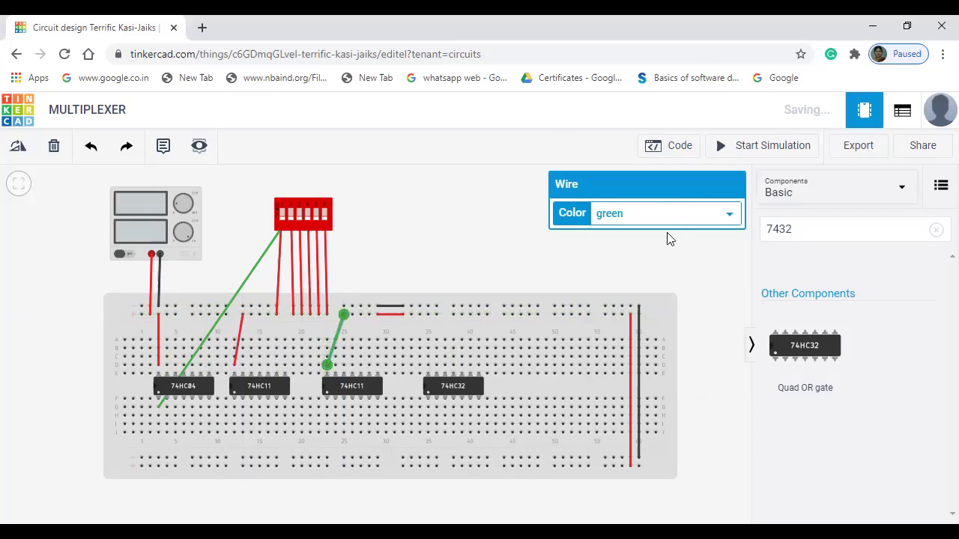
pyautogui.click(668, 215)
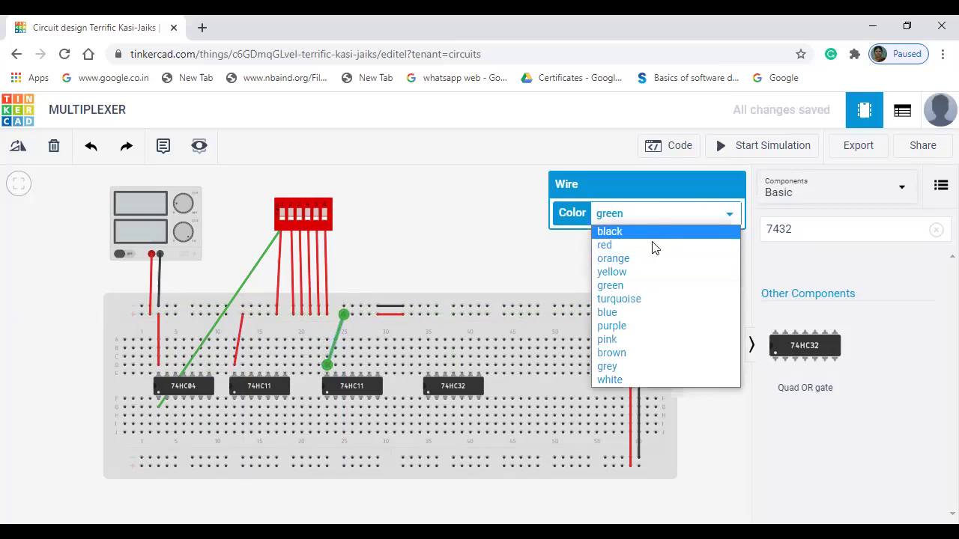
pyautogui.click(652, 247)
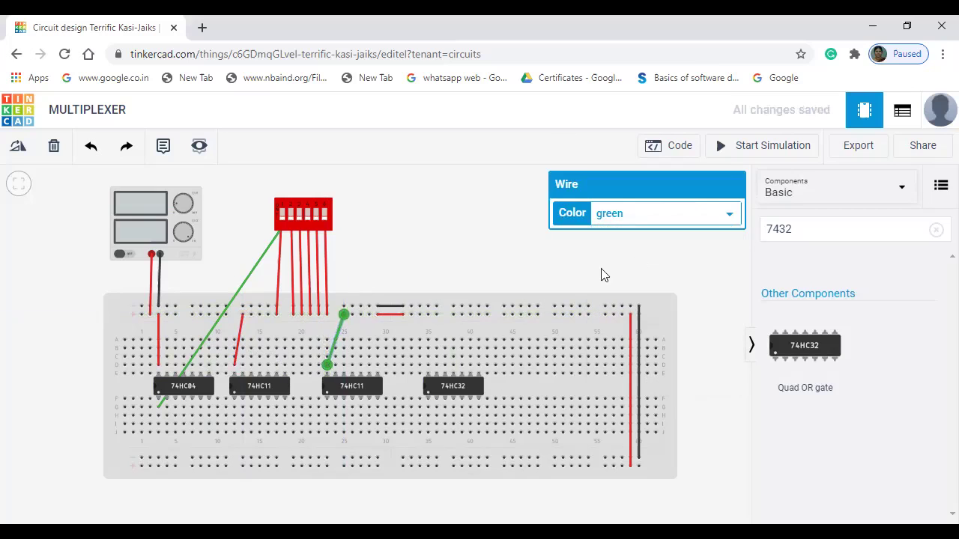
# - Connect the upper positive rail to the 74HC32's first upper pin column with a red wire
pyautogui.click(437, 315)
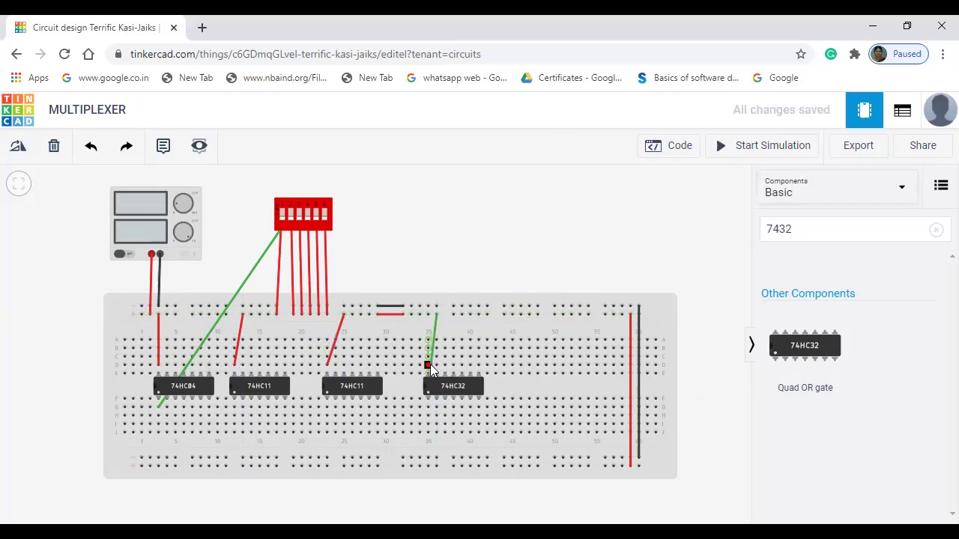
pyautogui.click(429, 366)
pyautogui.click(674, 215)
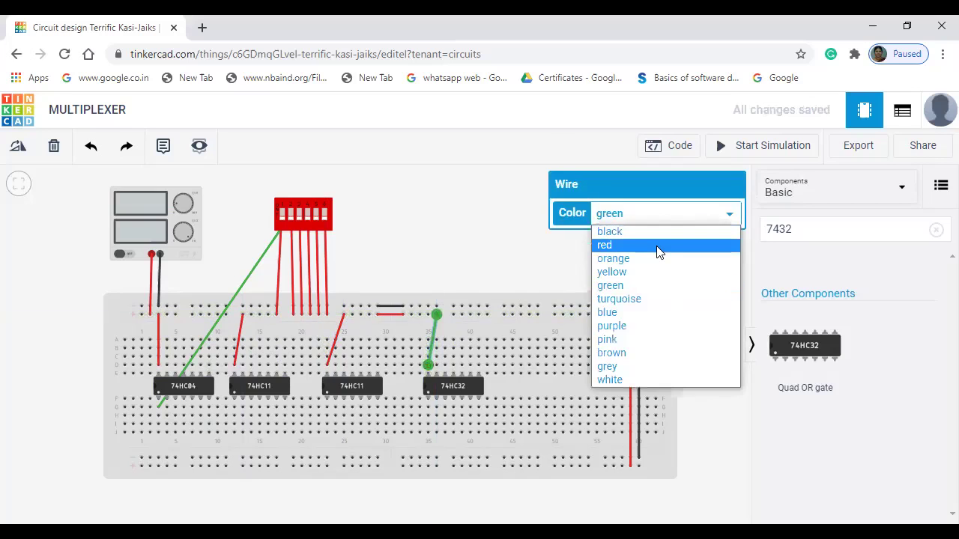
pyautogui.click(656, 247)
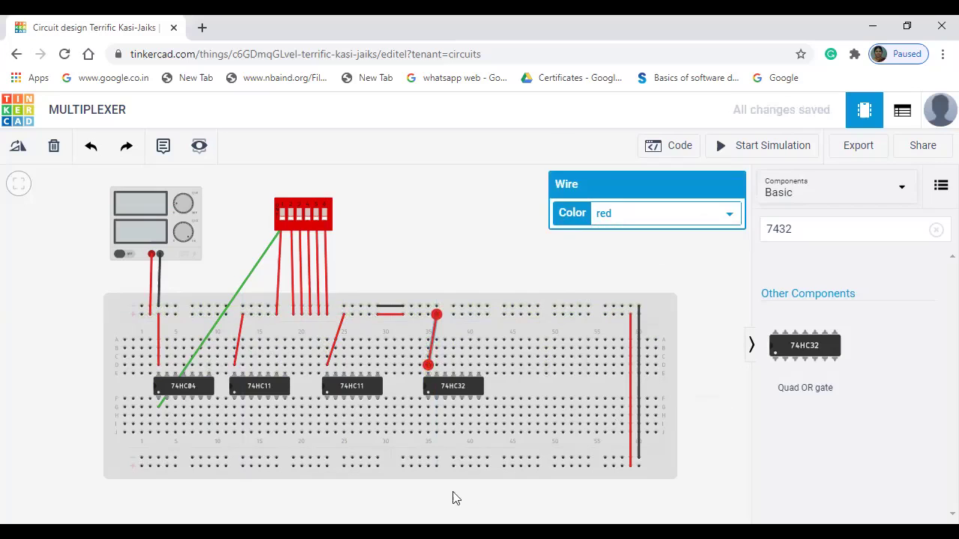
# - Ground the 74HC04 with a black wire from its last lower pin's column to the lower negative rail
pyautogui.click(209, 425)
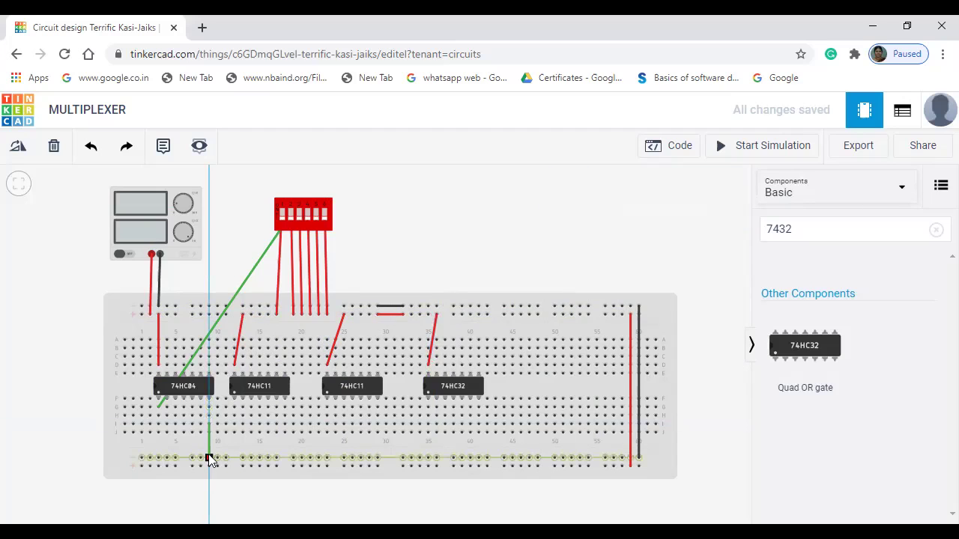
pyautogui.click(209, 458)
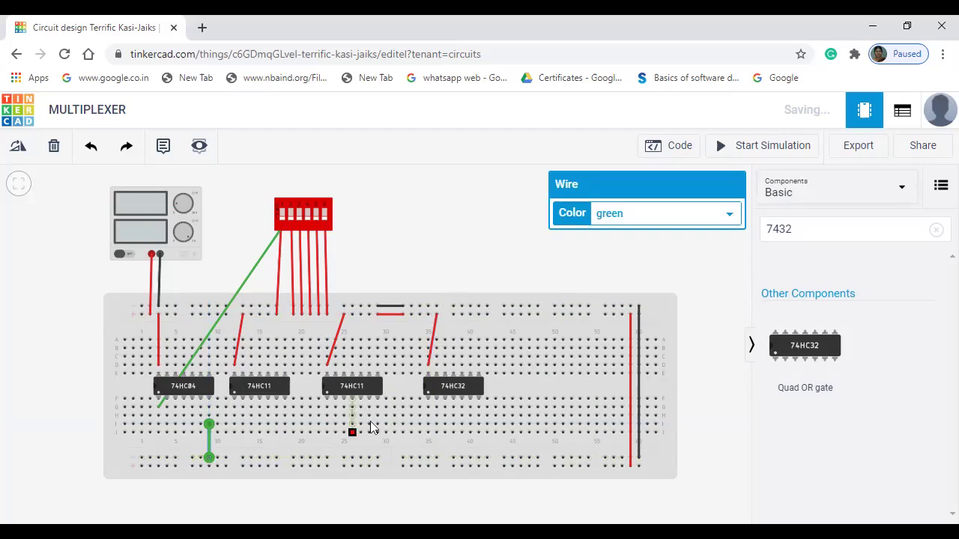
pyautogui.click(689, 224)
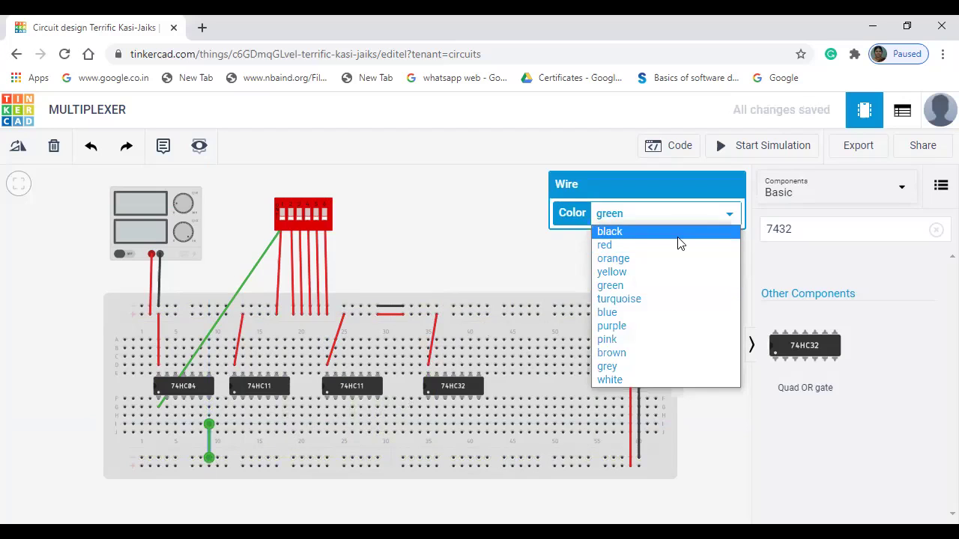
pyautogui.click(679, 236)
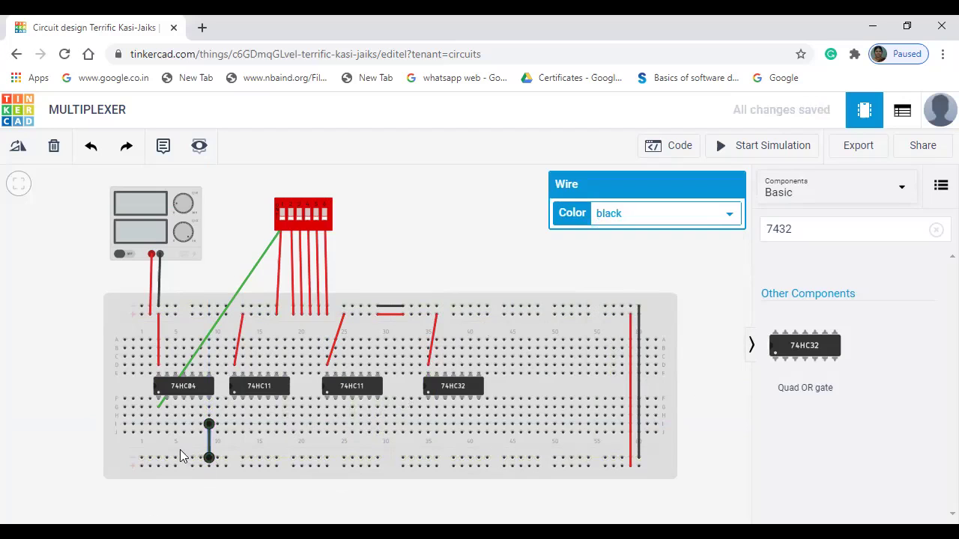
pyautogui.click(284, 424)
pyautogui.click(285, 433)
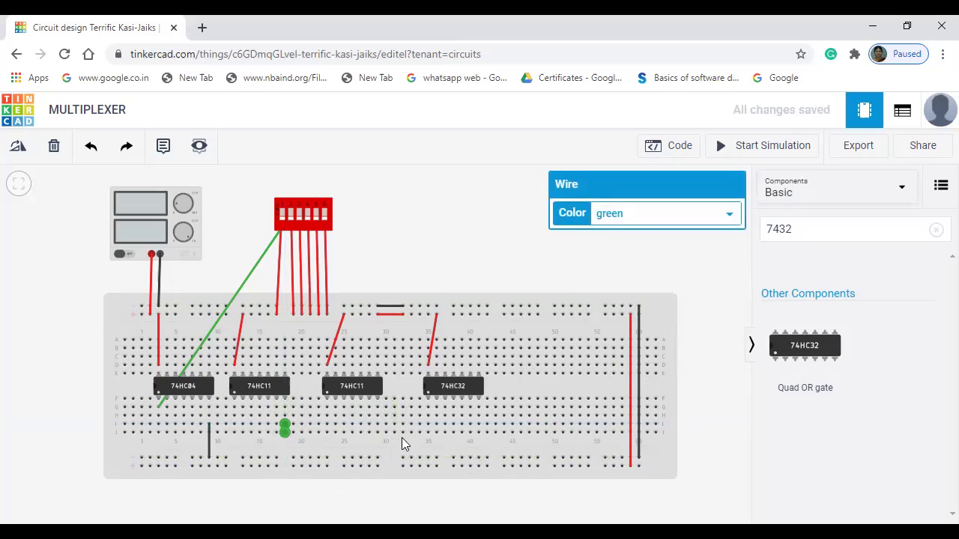
pyautogui.press('Delete')
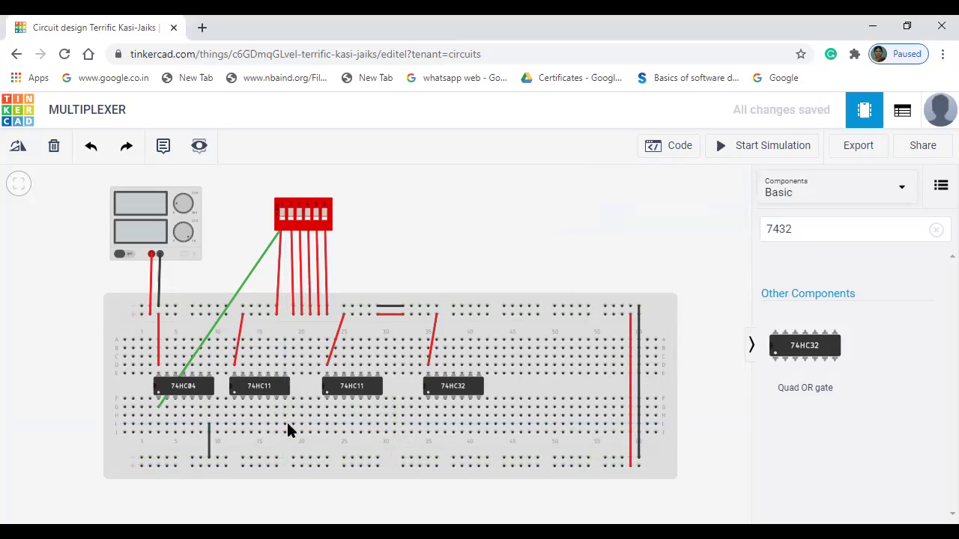
# - Ground the first 74HC11 with a black wire from its last lower pin's column to the lower negative rail
pyautogui.click(285, 425)
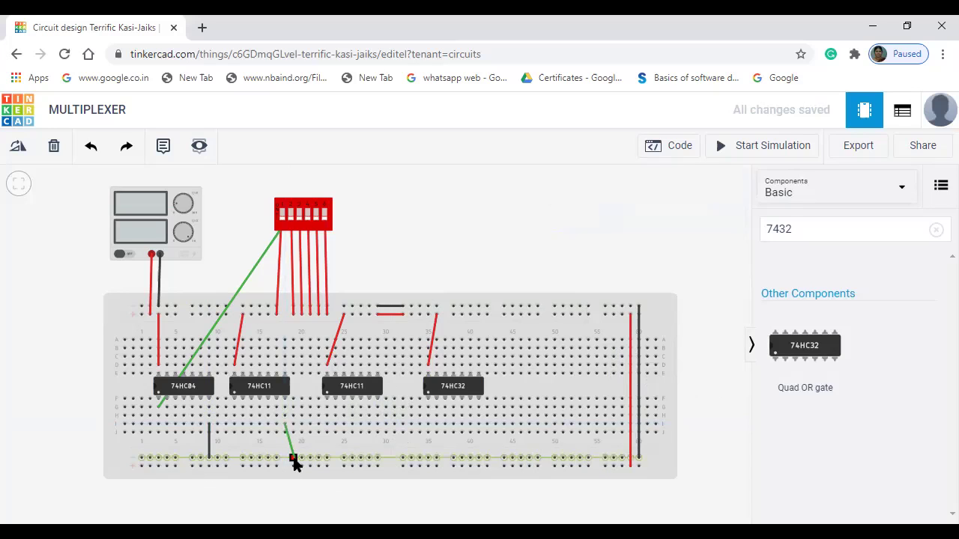
pyautogui.click(293, 457)
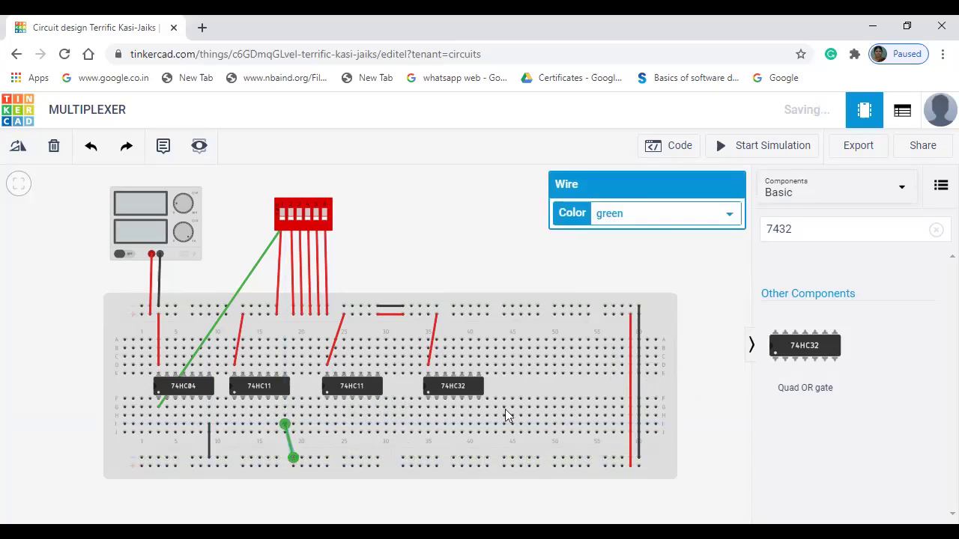
pyautogui.click(690, 215)
pyautogui.click(687, 232)
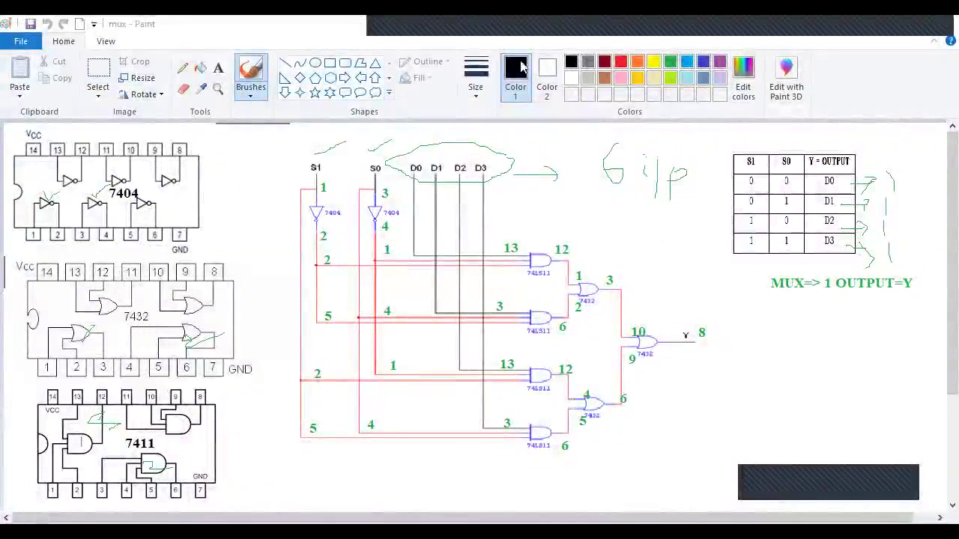
# - In the mux drawing in Paint, circle the topmost 3-input AND gate with its pins 13 and 12 using the Pencil in red
pyautogui.click(182, 67)
pyautogui.click(621, 63)
pyautogui.moveTo(574, 224)
pyautogui.mouseDown()
pyautogui.moveTo(504, 223)
pyautogui.moveTo(523, 279)
pyautogui.moveTo(575, 279)
pyautogui.moveTo(578, 219)
pyautogui.mouseUp()
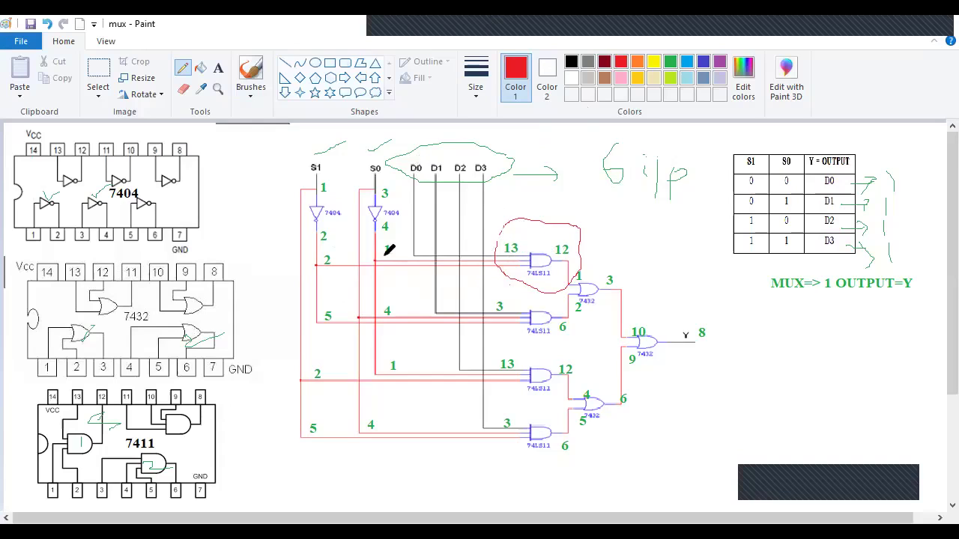
# - In the mux drawing, circle the inverter-to-AND pin labels 4 and 1 under S0 and 2 and 2 under S1 in red
pyautogui.moveTo(386, 253)
pyautogui.mouseDown()
pyautogui.moveTo(377, 228)
pyautogui.moveTo(386, 213)
pyautogui.moveTo(402, 243)
pyautogui.moveTo(384, 251)
pyautogui.mouseUp()
pyautogui.moveTo(324, 271)
pyautogui.mouseDown()
pyautogui.moveTo(318, 226)
pyautogui.moveTo(339, 233)
pyautogui.moveTo(348, 262)
pyautogui.moveTo(325, 270)
pyautogui.mouseUp()
pyautogui.press('super+Down')
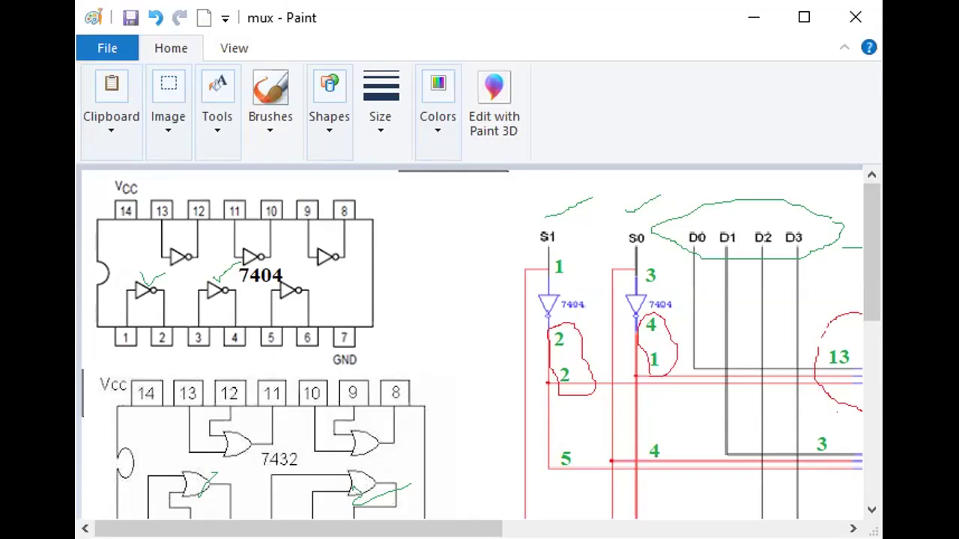
pyautogui.click(855, 22)
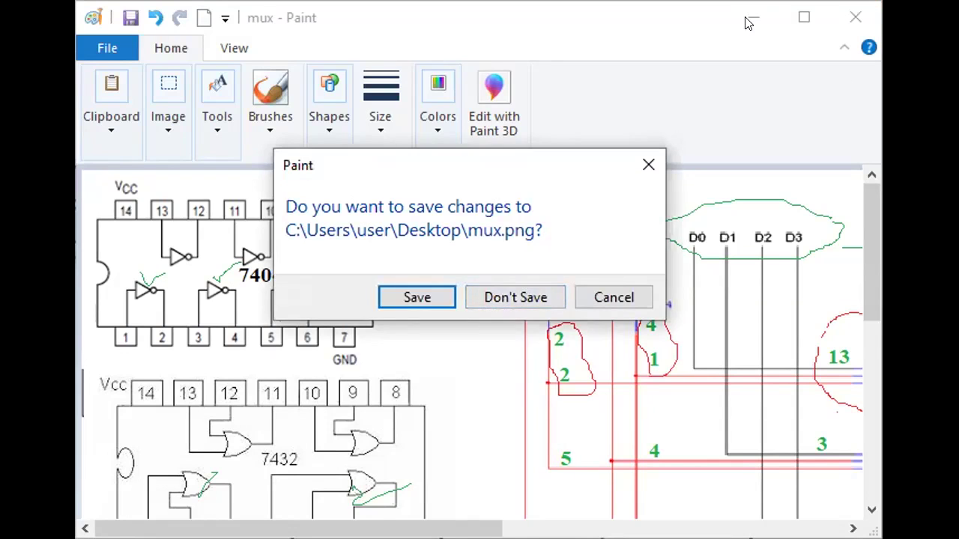
pyautogui.click(651, 158)
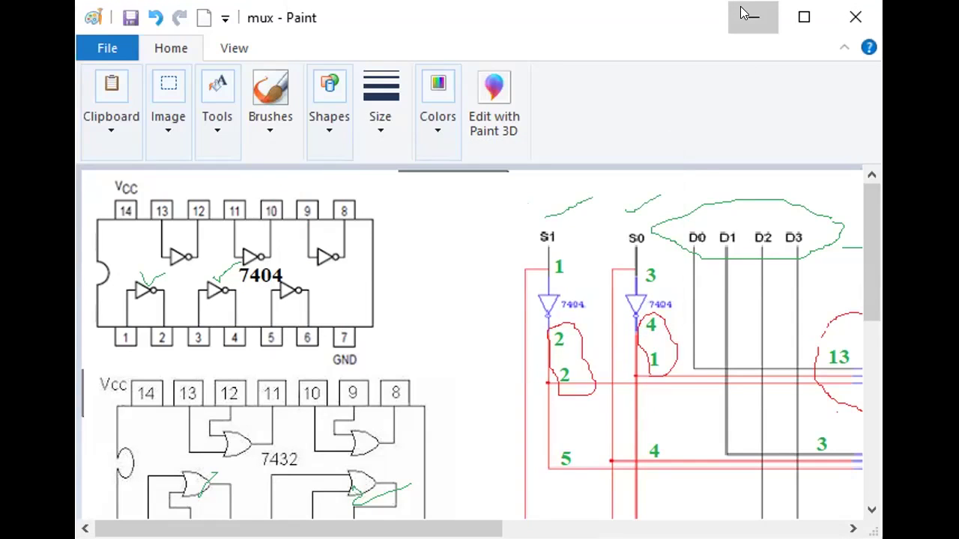
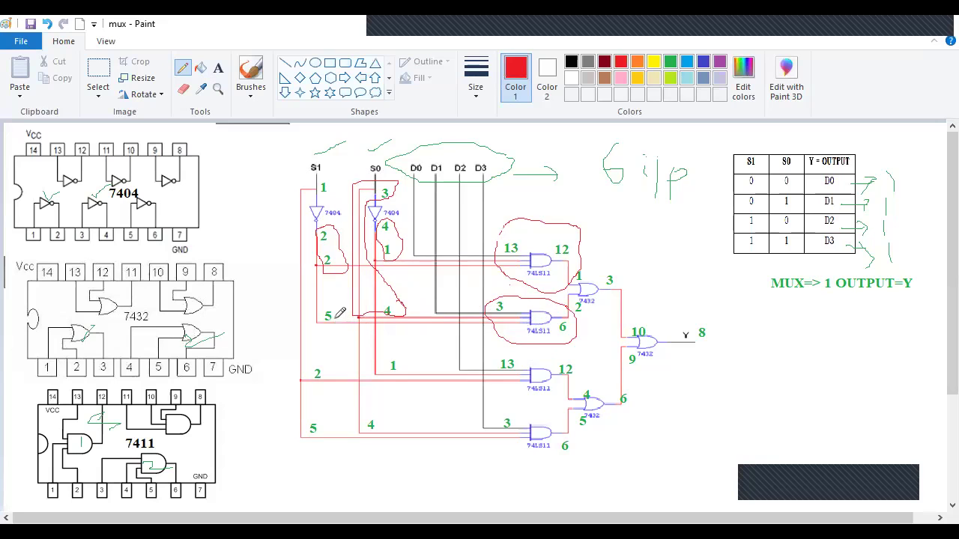
# - Circle the pin labels 2 and 5 on the inverted S1 line in red
pyautogui.moveTo(337, 302)
pyautogui.mouseDown()
pyautogui.moveTo(341, 313)
pyautogui.moveTo(326, 332)
pyautogui.moveTo(306, 285)
pyautogui.moveTo(313, 259)
pyautogui.moveTo(326, 252)
pyautogui.moveTo(344, 259)
pyautogui.moveTo(344, 313)
pyautogui.mouseUp()
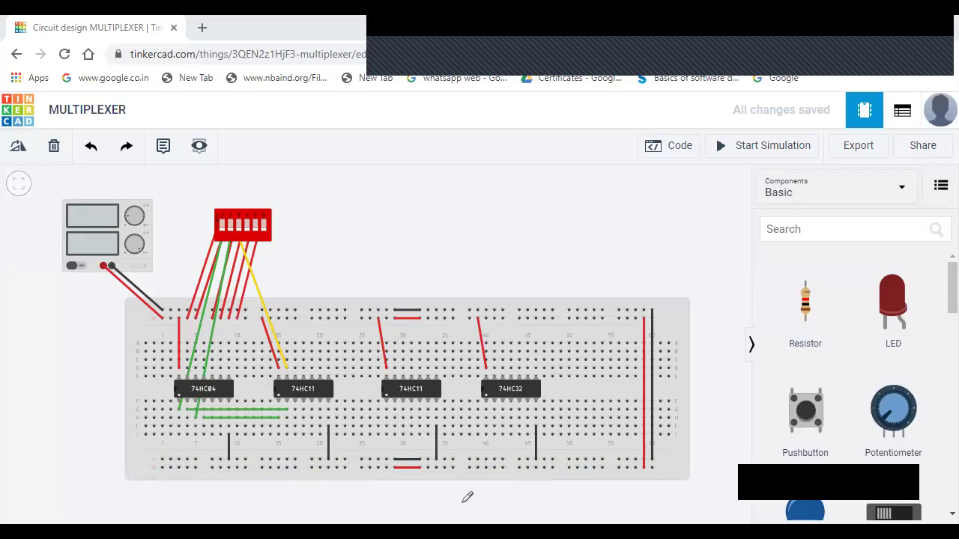
pyautogui.click(297, 418)
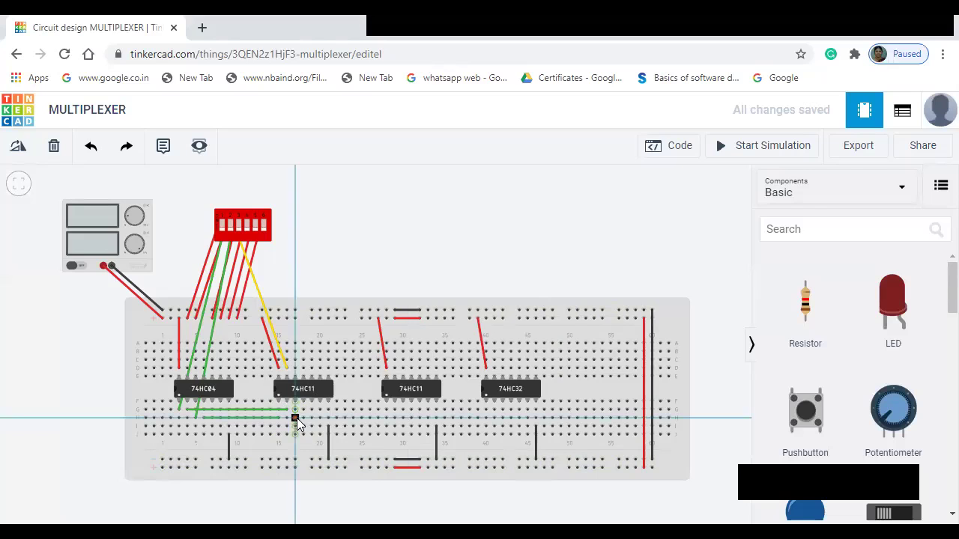
pyautogui.click(242, 243)
pyautogui.moveTo(241, 243); pyautogui.dragTo(247, 235)
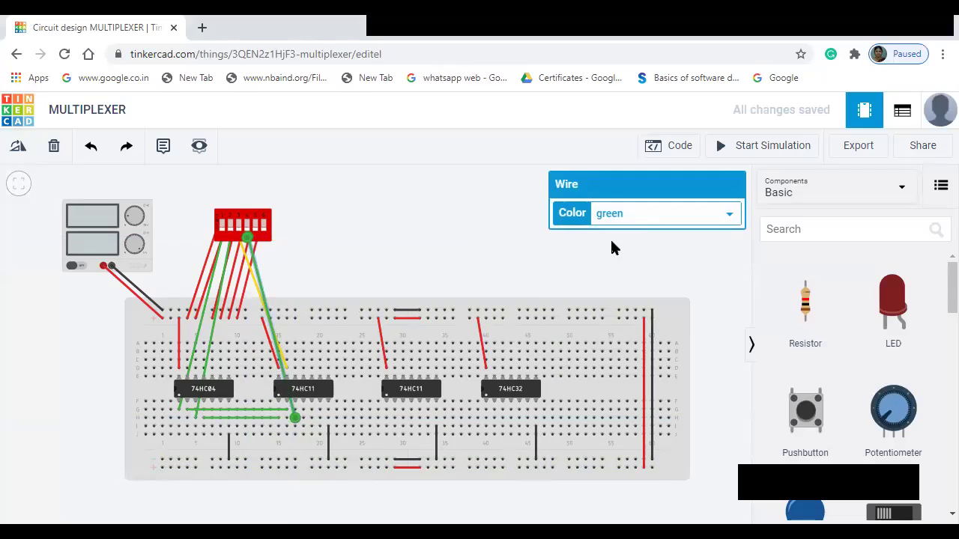
pyautogui.click(628, 247)
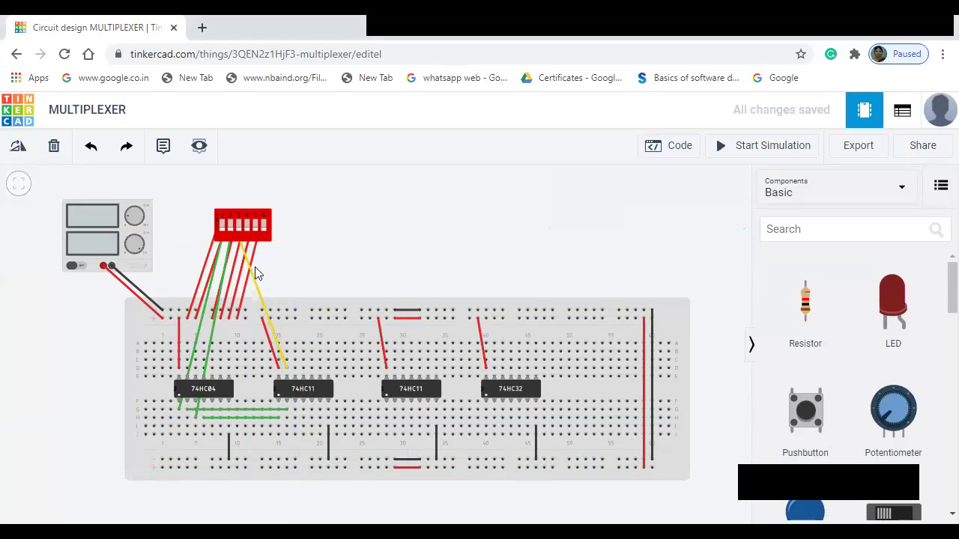
# - Connect the DIP switch's fourth lower terminal to the first 74HC11's third lower pin column with a yellow wire
pyautogui.click(247, 237)
pyautogui.click(295, 411)
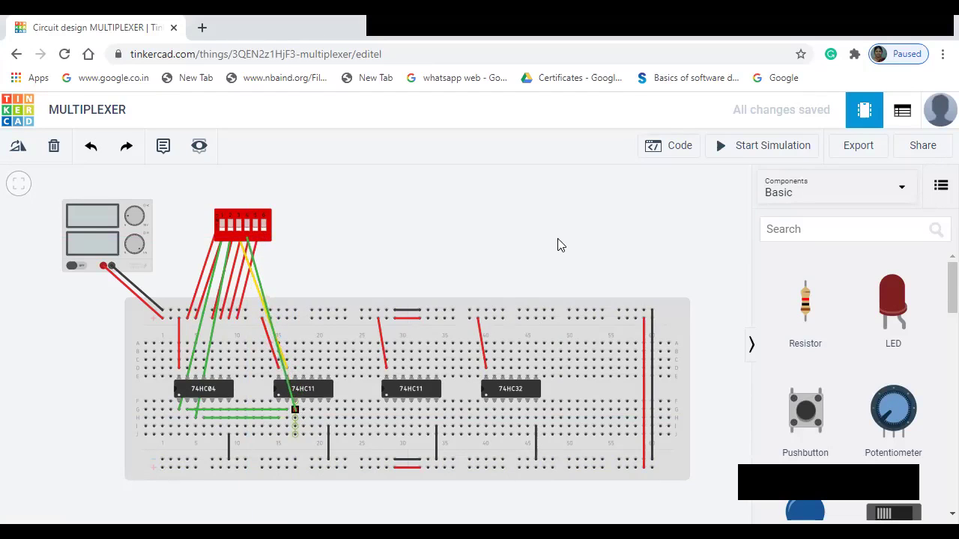
pyautogui.click(621, 215)
pyautogui.click(633, 274)
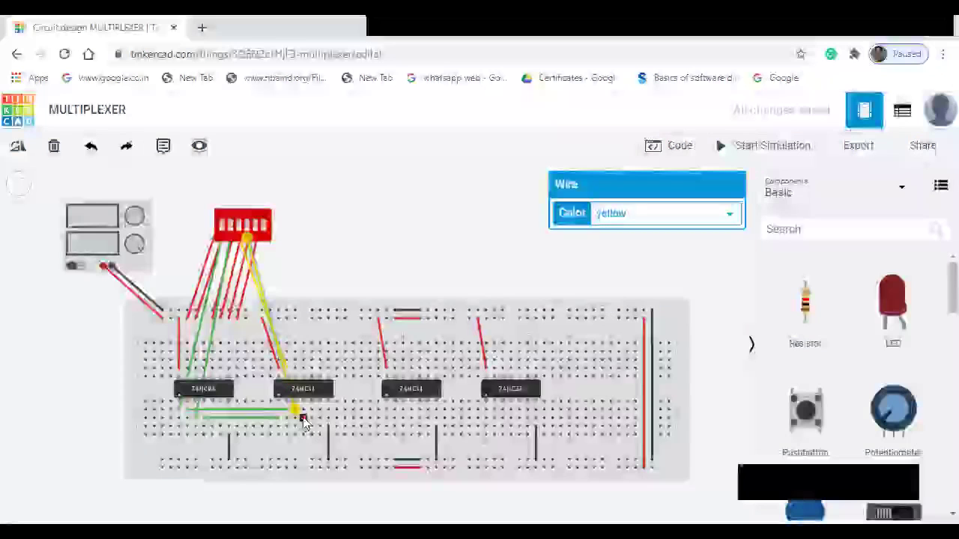
# - Connect the first 74HC11's fourth lower pin column to the 74HC04's third lower pin column with a yellow wire
pyautogui.click(303, 423)
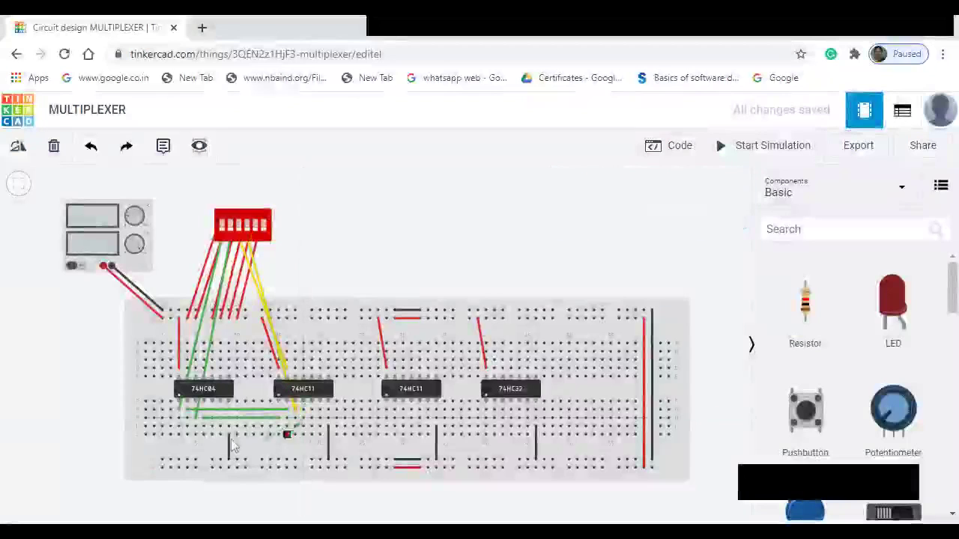
pyautogui.click(195, 425)
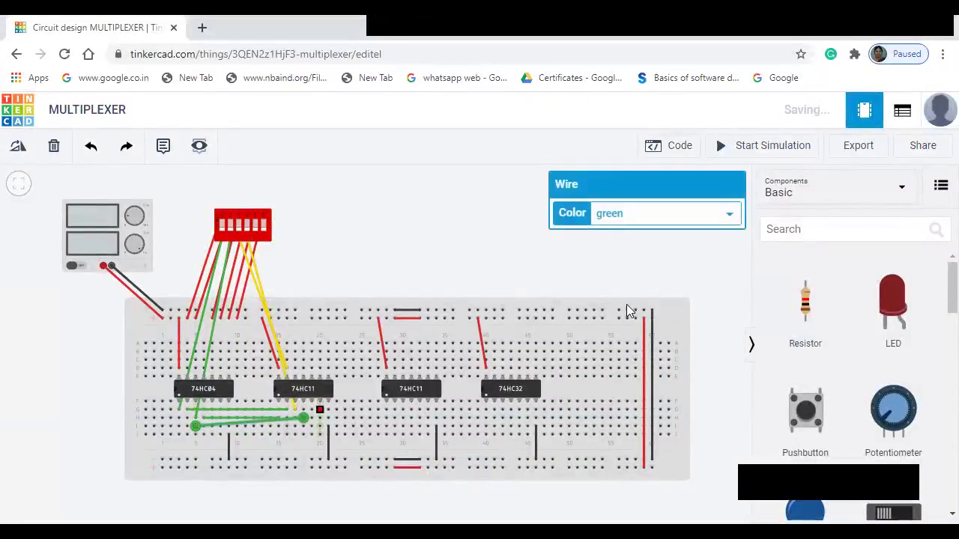
pyautogui.click(629, 220)
pyautogui.click(636, 272)
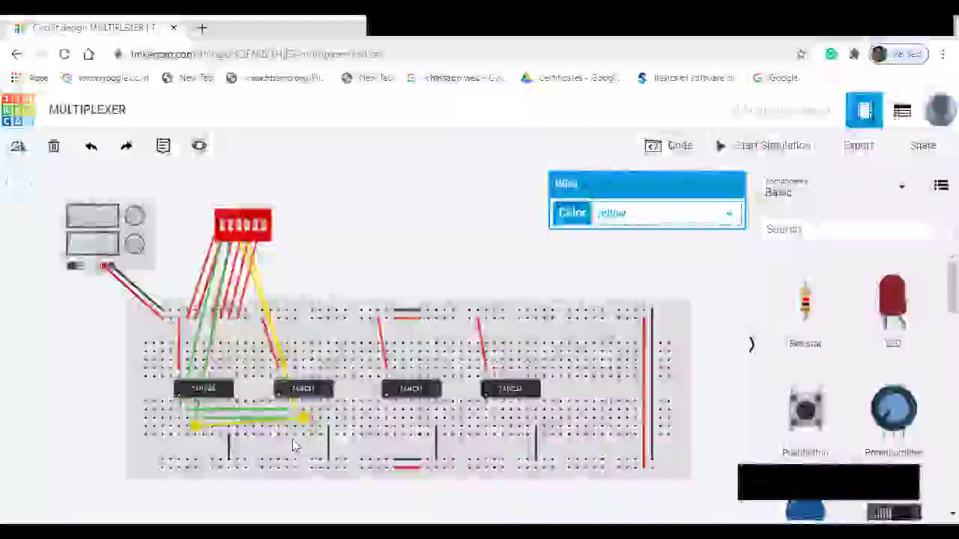
# - Join the first 74HC11's second and fifth lower pin columns with a yellow wire
pyautogui.click(292, 436)
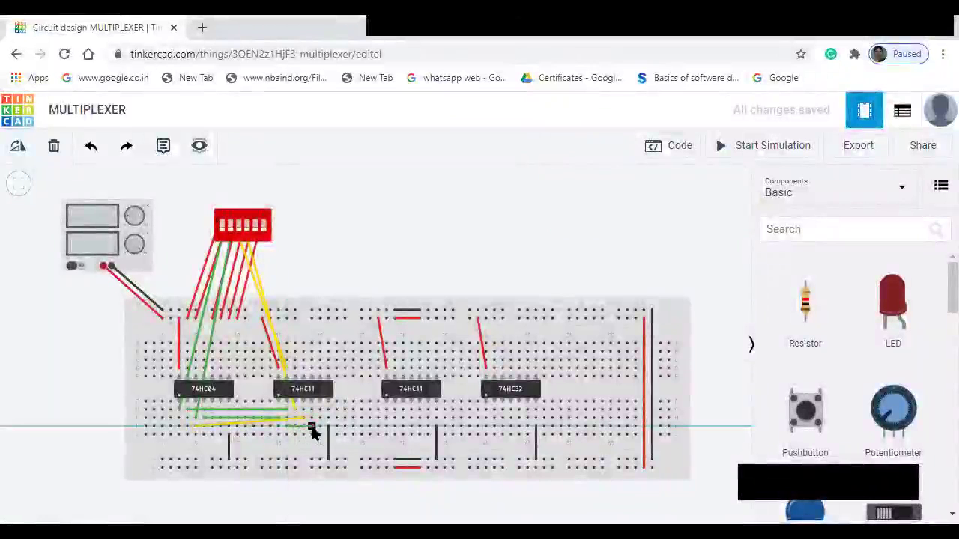
pyautogui.click(311, 427)
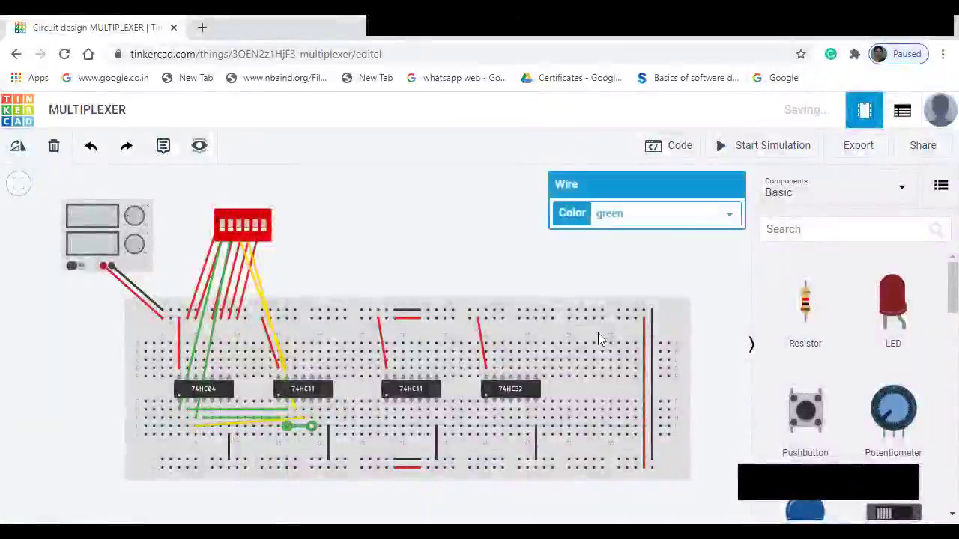
pyautogui.click(677, 218)
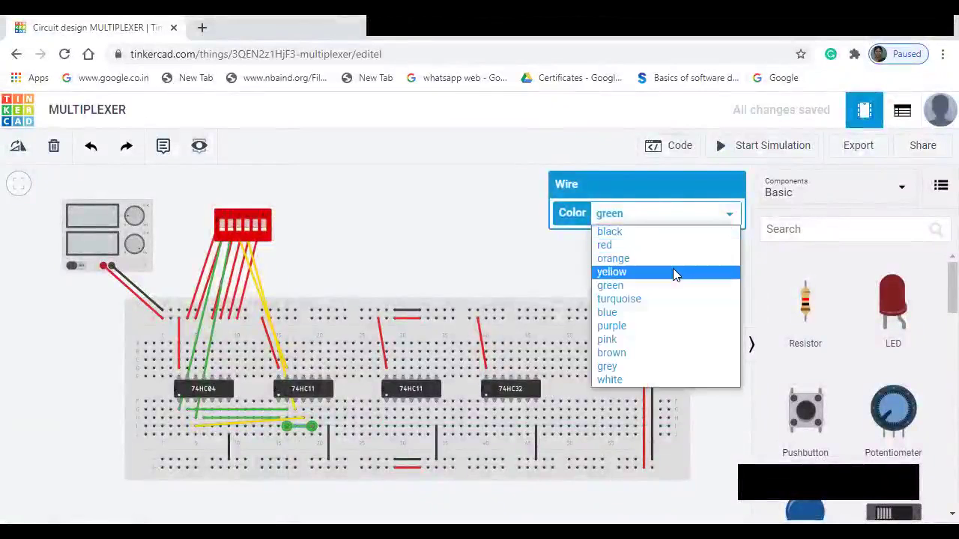
pyautogui.click(674, 273)
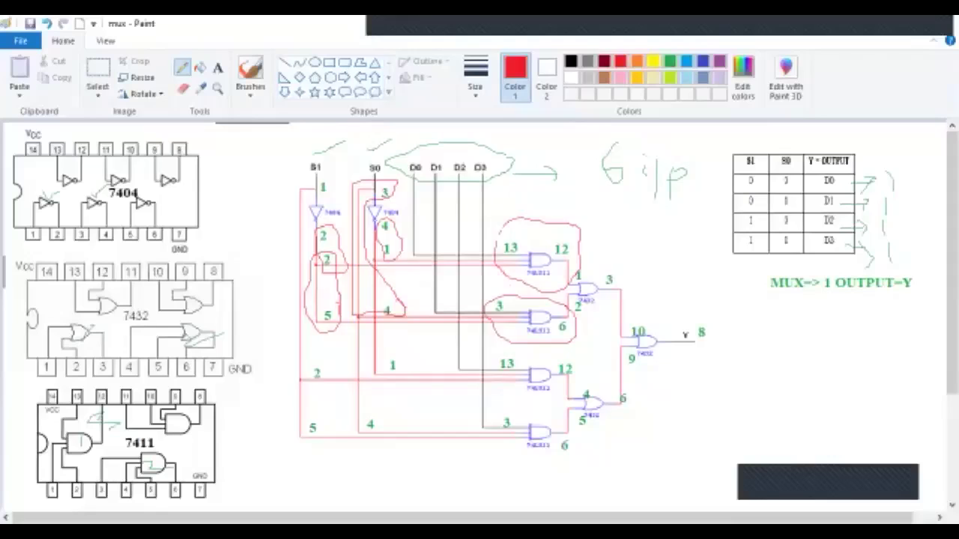
# - In the mux drawing in Paint, circle AND output 12 with OR input 1 in red and mark the remaining OR-gate connections in yellow
pyautogui.moveTo(577, 281)
pyautogui.mouseDown()
pyautogui.moveTo(555, 263)
pyautogui.moveTo(551, 242)
pyautogui.moveTo(563, 242)
pyautogui.moveTo(587, 272)
pyautogui.mouseUp()
pyautogui.click(652, 60)
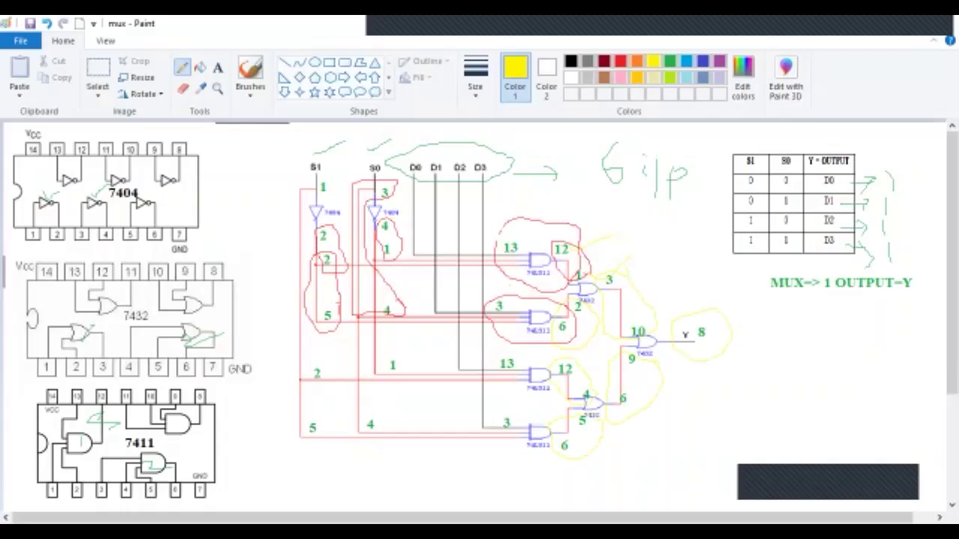
# - Switch to Tinkercad and connect the first 74HC11's third upper pin column to the 74HC32's first lower pin column with a green wire
pyautogui.hotkey('alt', 'Tab')
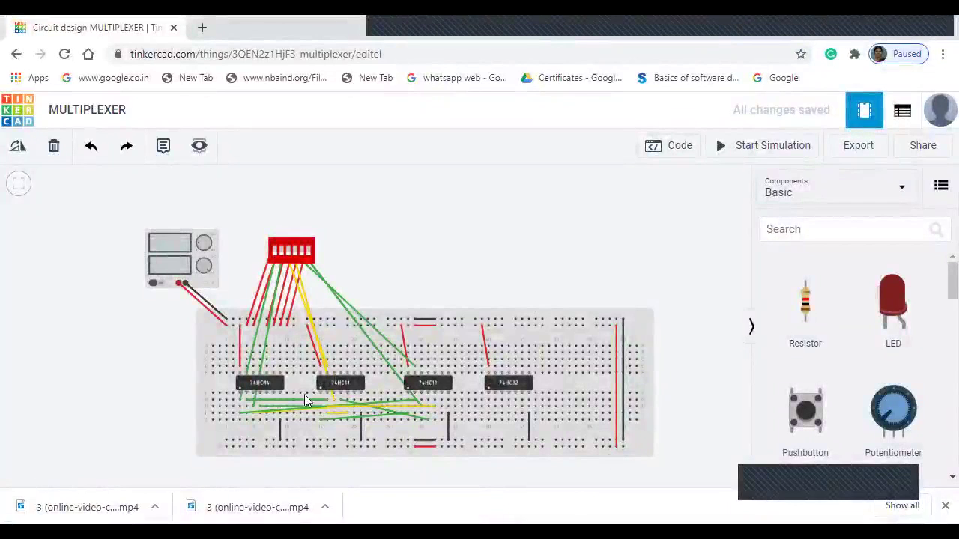
pyautogui.click(333, 363)
pyautogui.click(409, 400)
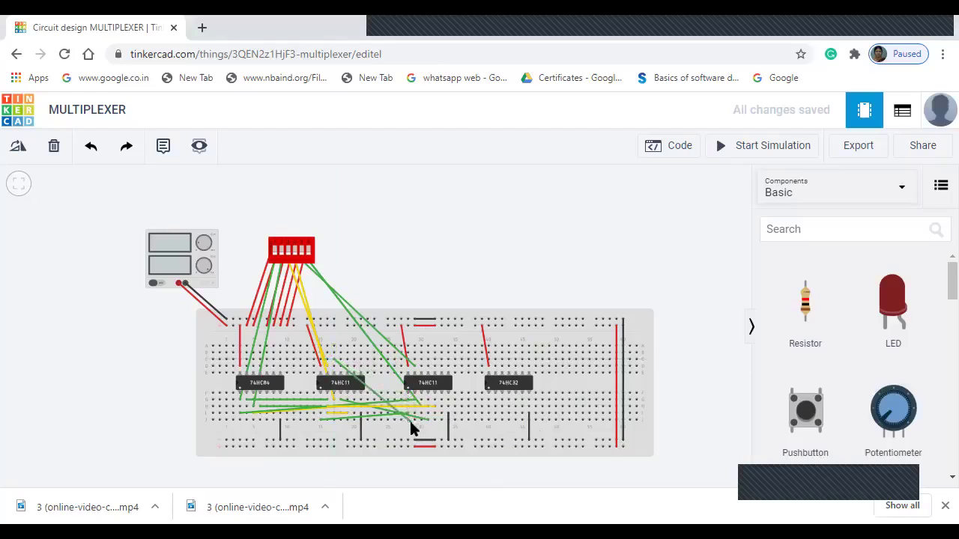
pyautogui.moveTo(409, 419); pyautogui.dragTo(488, 400)
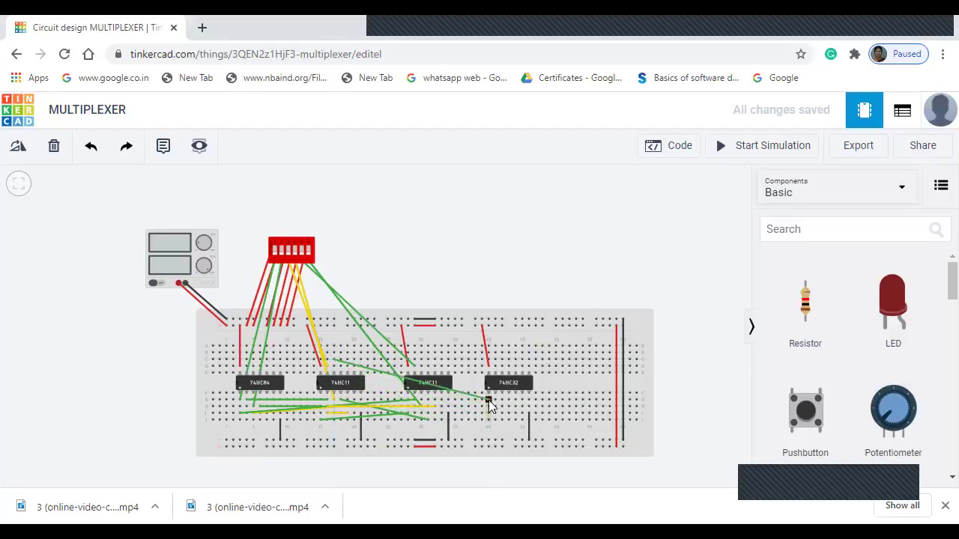
pyautogui.click(488, 399)
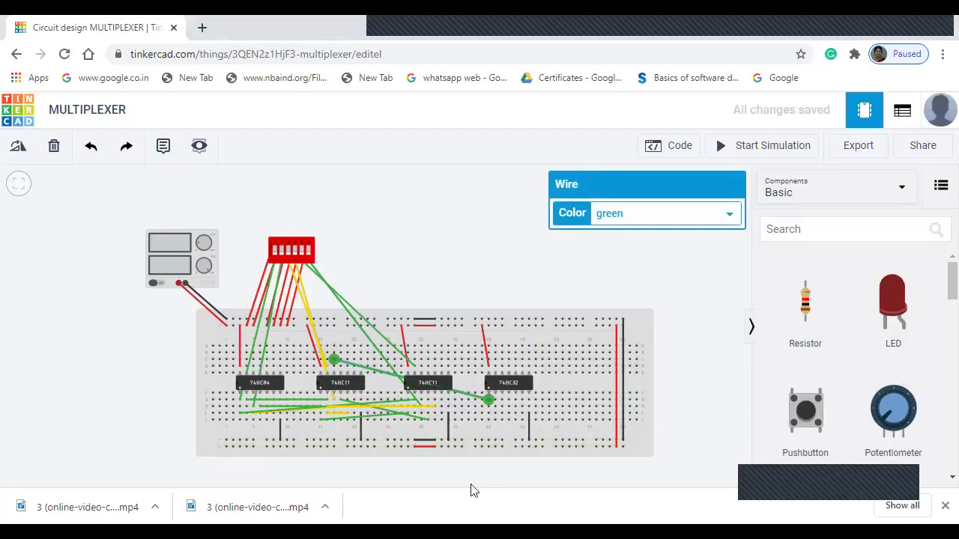
# - Connect the first 74HC11's sixth lower pin column to the 74HC32's second lower pin column with a green wire
pyautogui.click(354, 402)
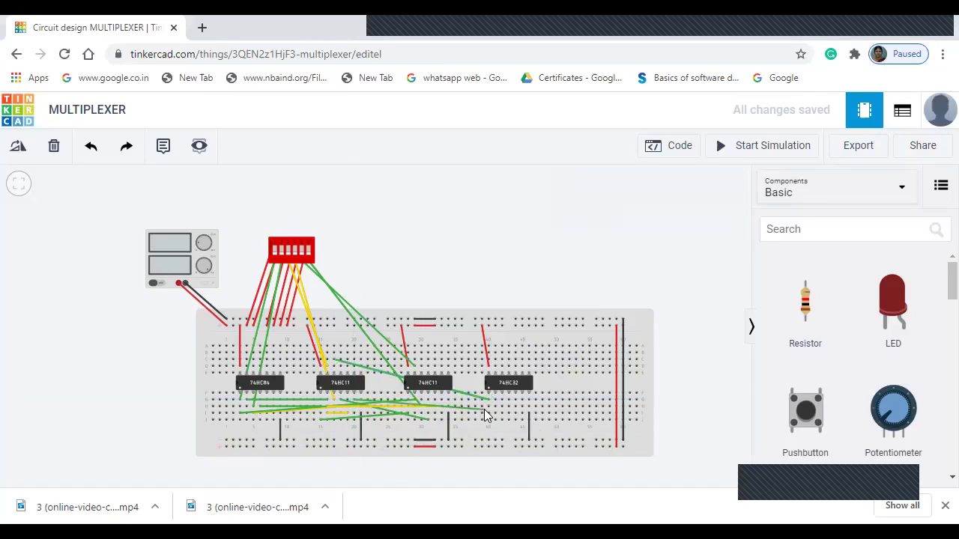
pyautogui.moveTo(496, 406); pyautogui.dragTo(496, 402)
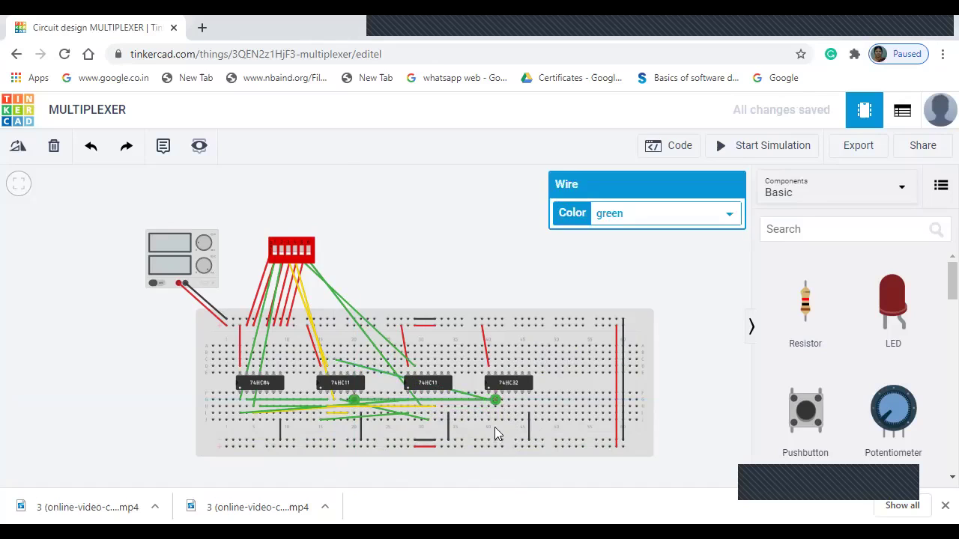
pyautogui.moveTo(494, 402); pyautogui.dragTo(495, 406)
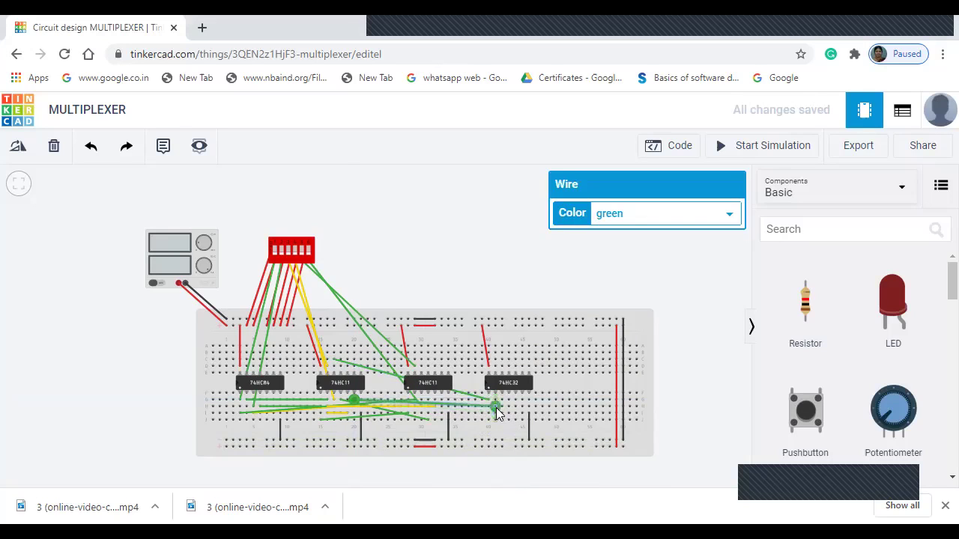
# - Connect the second 74HC11's third upper pin column to the 74HC32's fourth lower pin column with a green wire
pyautogui.click(420, 364)
pyautogui.click(495, 365)
pyautogui.moveTo(496, 366)
pyautogui.mouseDown()
pyautogui.moveTo(510, 416)
pyautogui.moveTo(509, 405)
pyautogui.mouseUp()
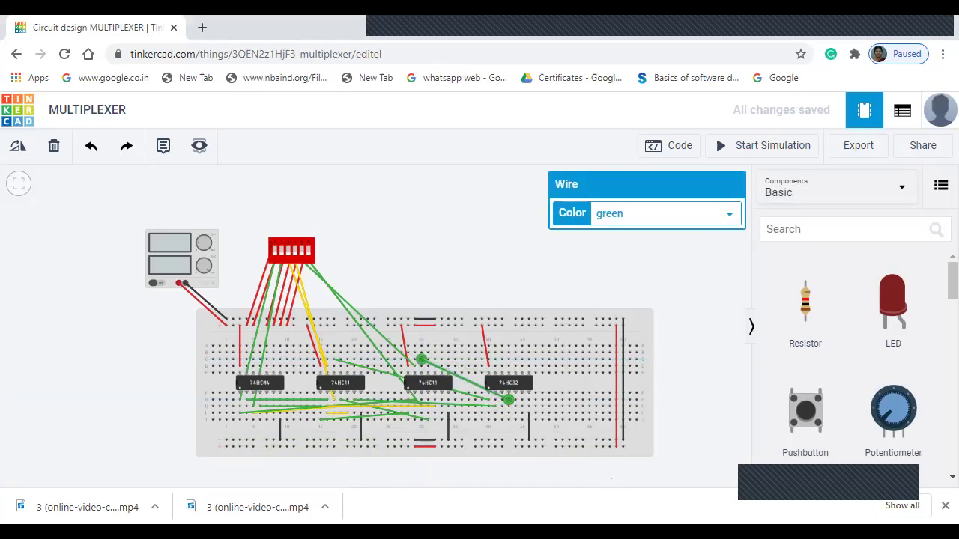
# - Connect the second 74HC11's sixth lower pin column to the 74HC32's fifth lower pin column with a green wire
pyautogui.click(442, 402)
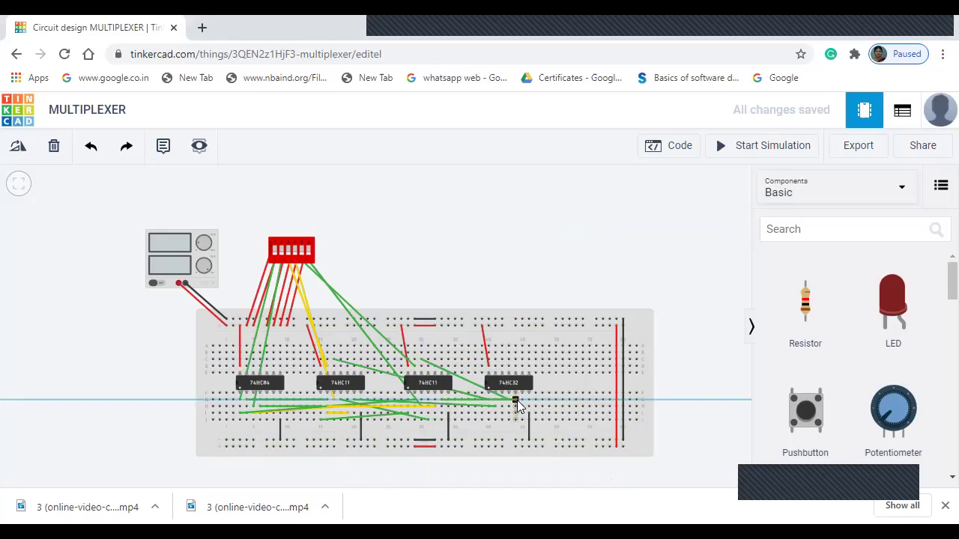
pyautogui.click(516, 401)
pyautogui.moveTo(517, 402); pyautogui.dragTo(516, 406)
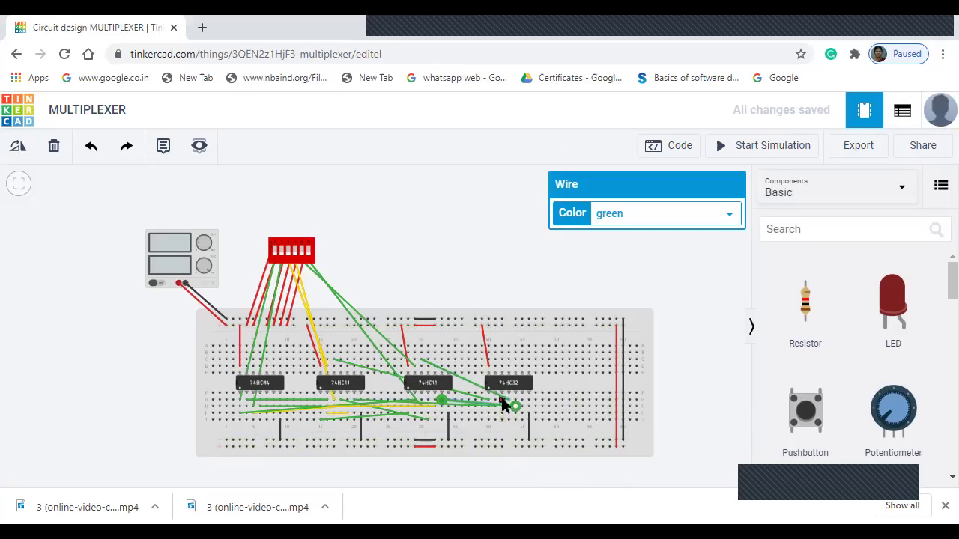
pyautogui.press('Escape')
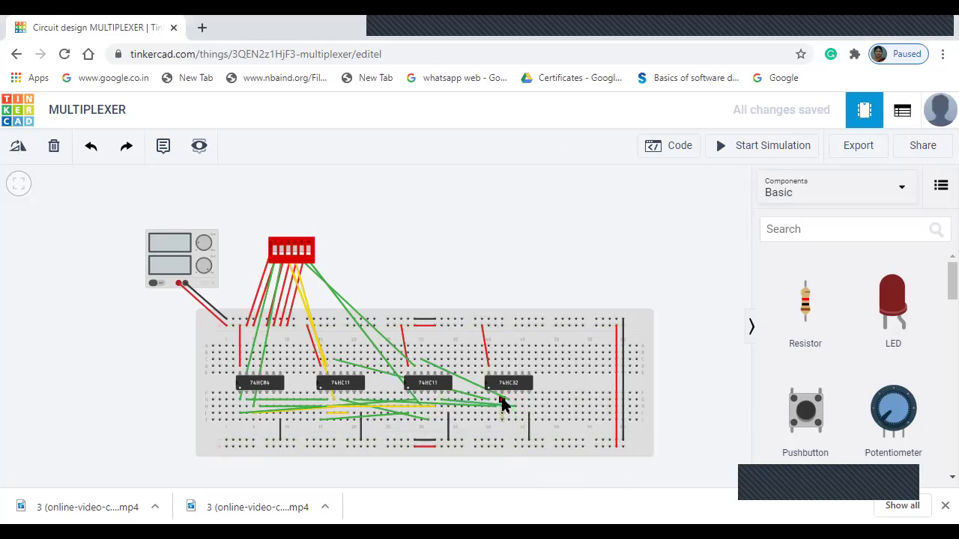
# - On the 74HC32, wire the third lower pin to the fifth upper pin and the sixth lower pin to the sixth upper pin in green
pyautogui.click(502, 402)
pyautogui.click(556, 372)
pyautogui.click(517, 364)
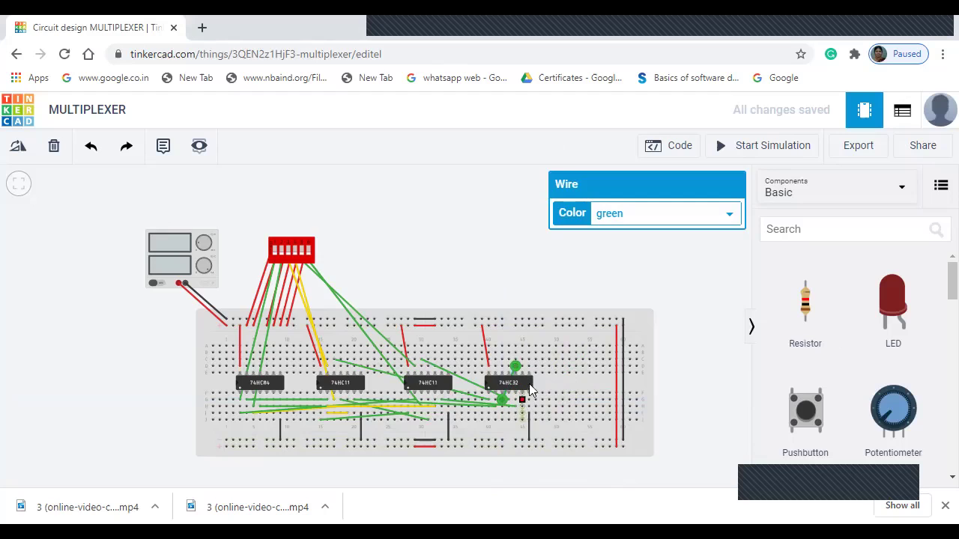
pyautogui.click(526, 357)
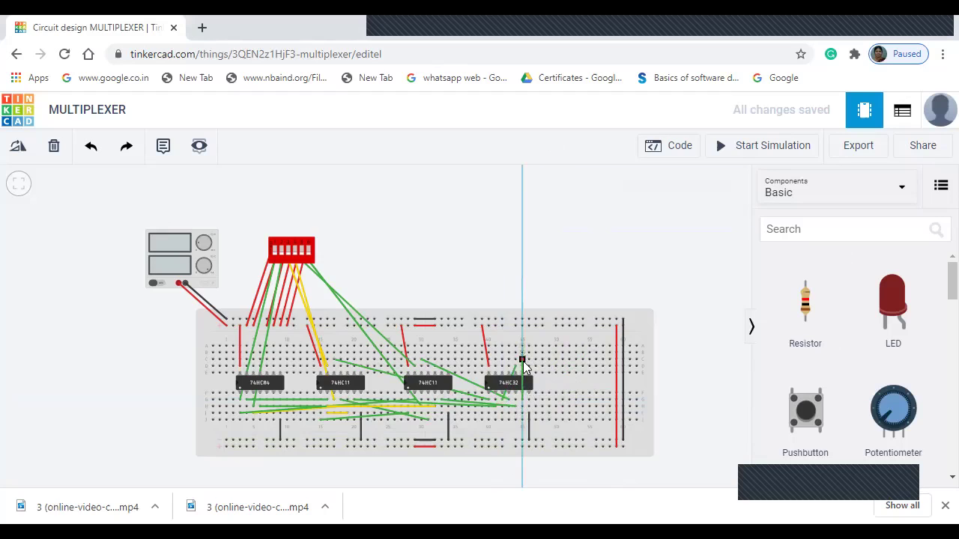
pyautogui.click(522, 400)
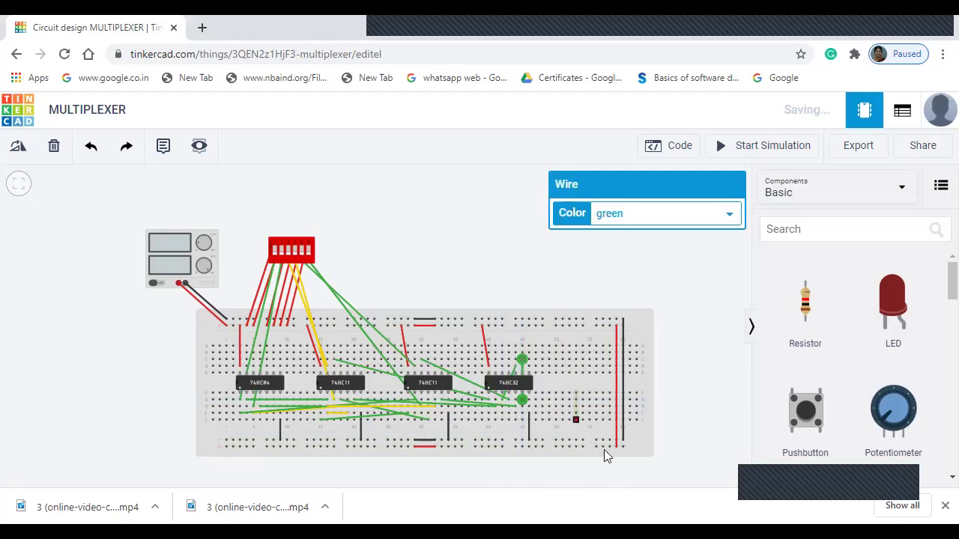
# - Run an orange output wire from the 74HC32's last upper pin column to breadboard column 50
pyautogui.click(529, 352)
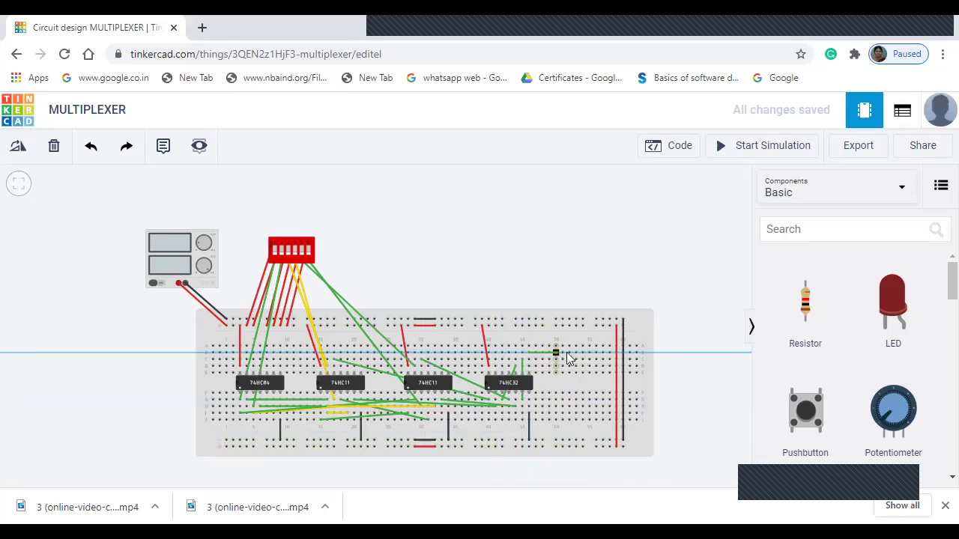
pyautogui.click(556, 352)
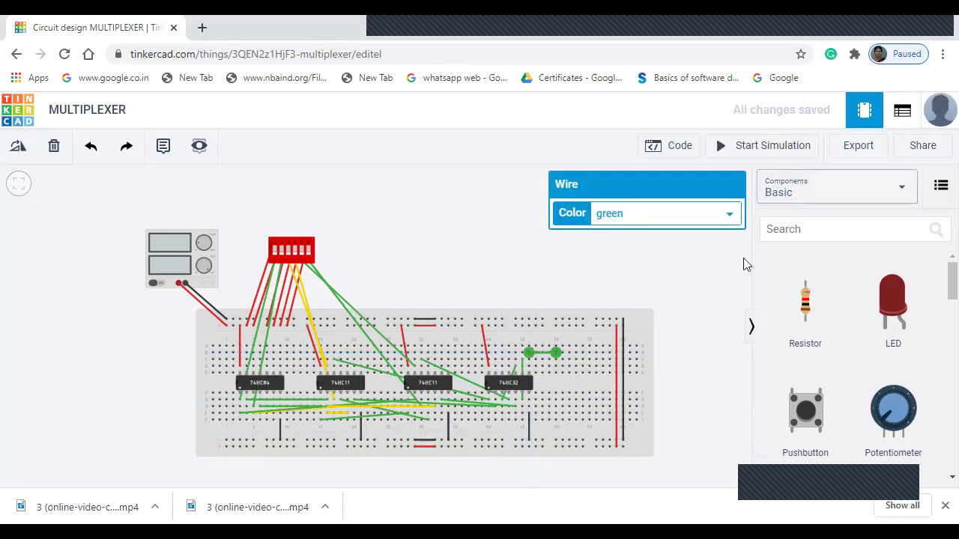
pyautogui.click(728, 214)
pyautogui.click(698, 259)
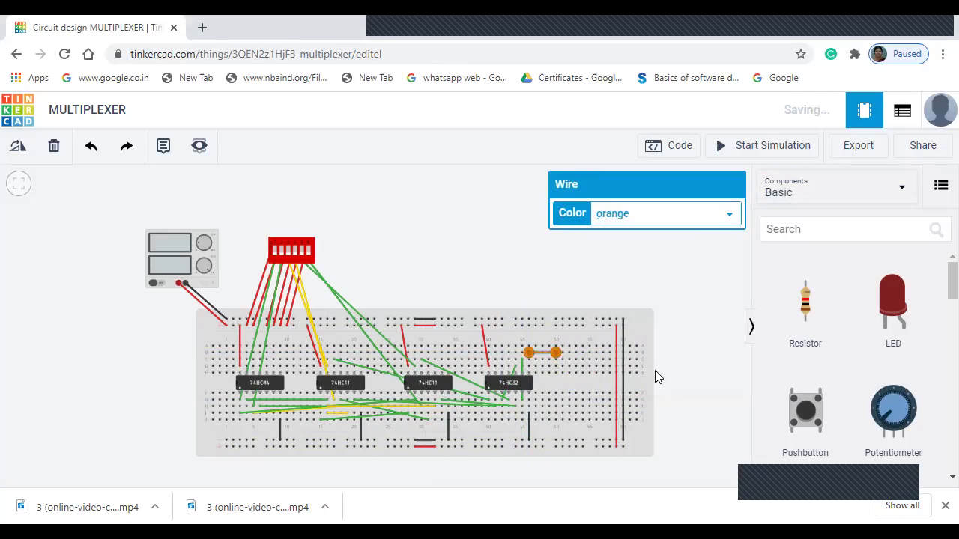
# - Place a 1 kΩ resistor horizontally in row A of the breadboard, starting at column 50 where the orange output wire ends
pyautogui.click(805, 307)
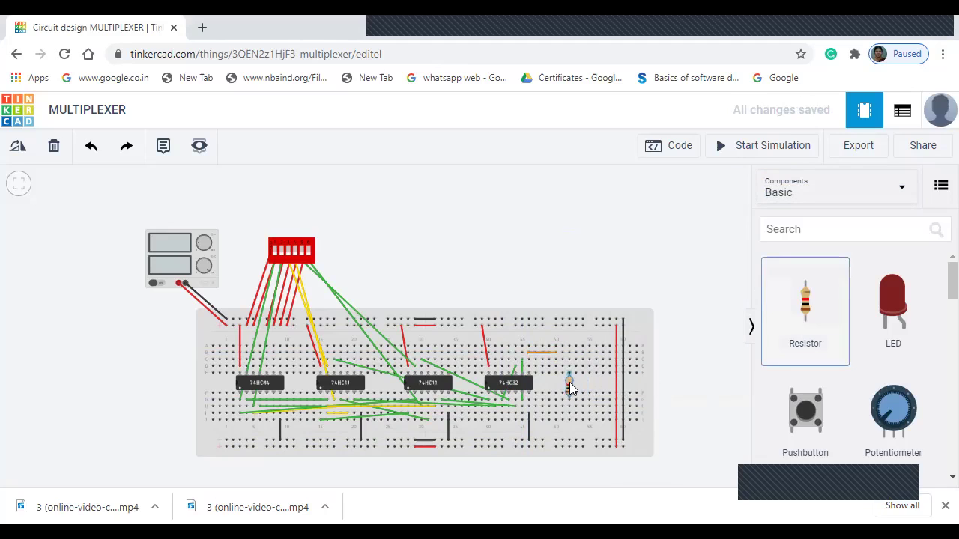
pyautogui.click(574, 374)
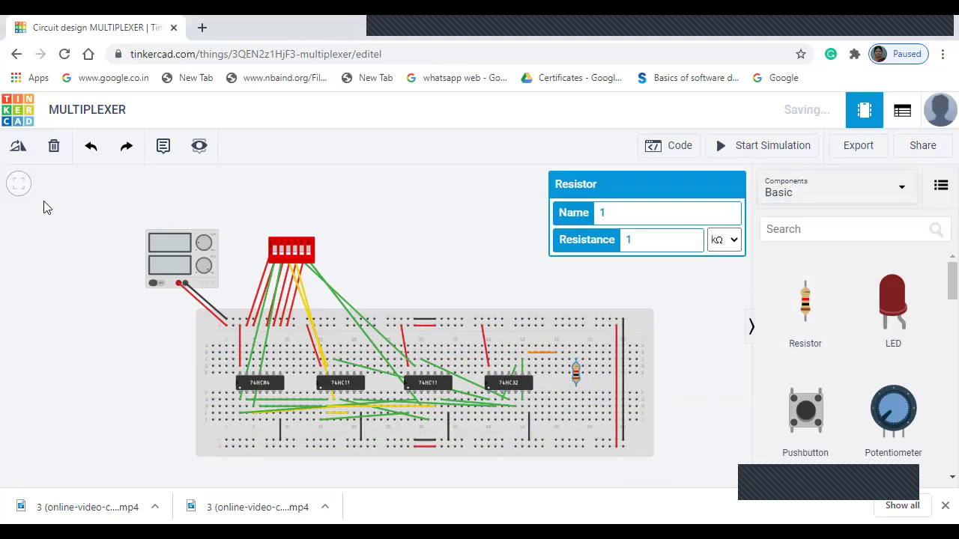
pyautogui.click(17, 146)
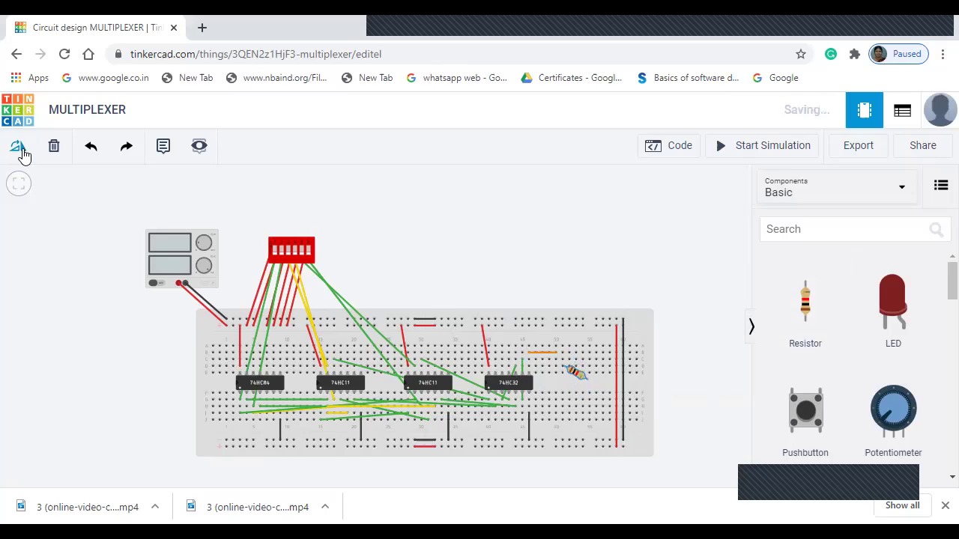
pyautogui.click(17, 147)
pyautogui.click(17, 147)
pyautogui.click(17, 146)
pyautogui.click(18, 147)
pyautogui.click(17, 147)
pyautogui.click(17, 147)
pyautogui.click(17, 147)
pyautogui.click(17, 147)
pyautogui.click(18, 147)
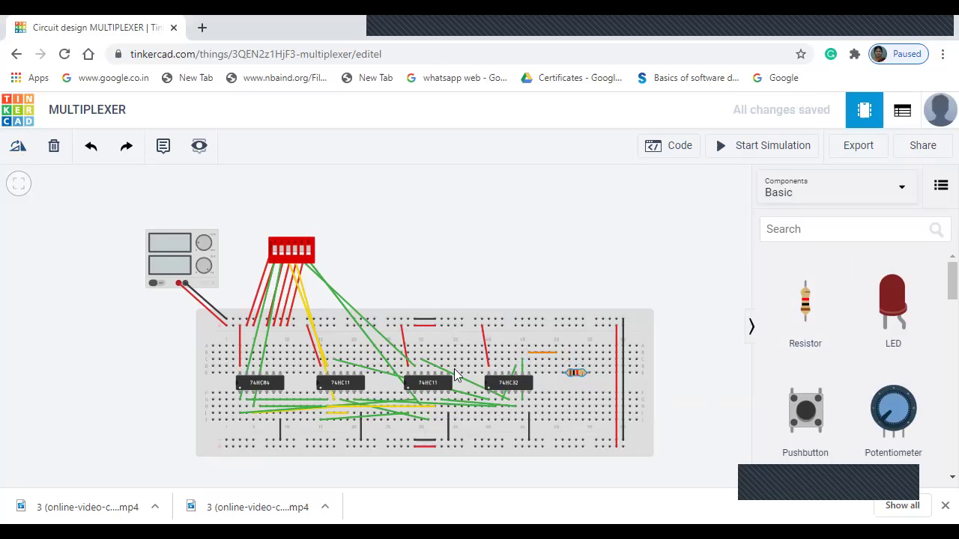
pyautogui.moveTo(579, 366); pyautogui.dragTo(571, 343)
pyautogui.click(564, 384)
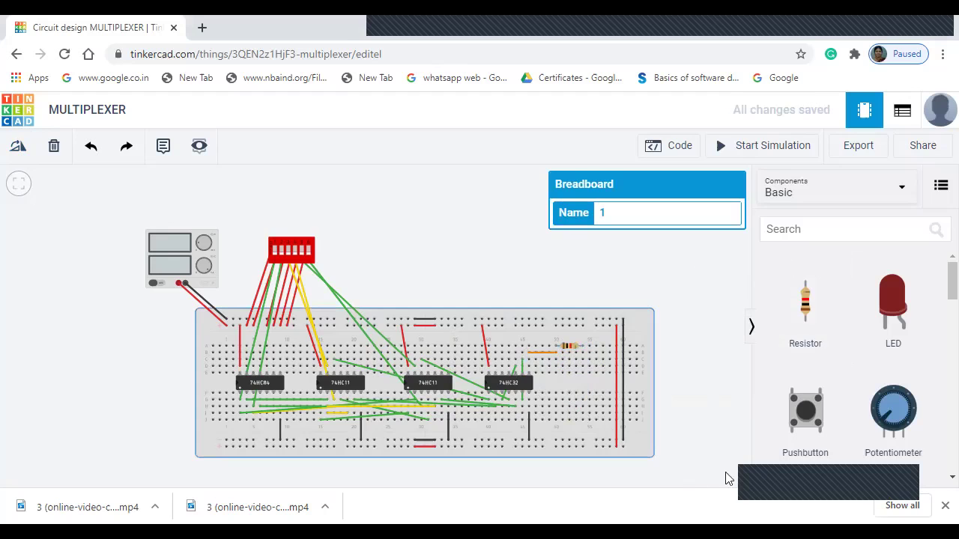
# - Add a red LED, rotate it legs-up, and place it in columns 54 and 55 at the resistor's free end
pyautogui.moveTo(894, 322); pyautogui.dragTo(592, 359)
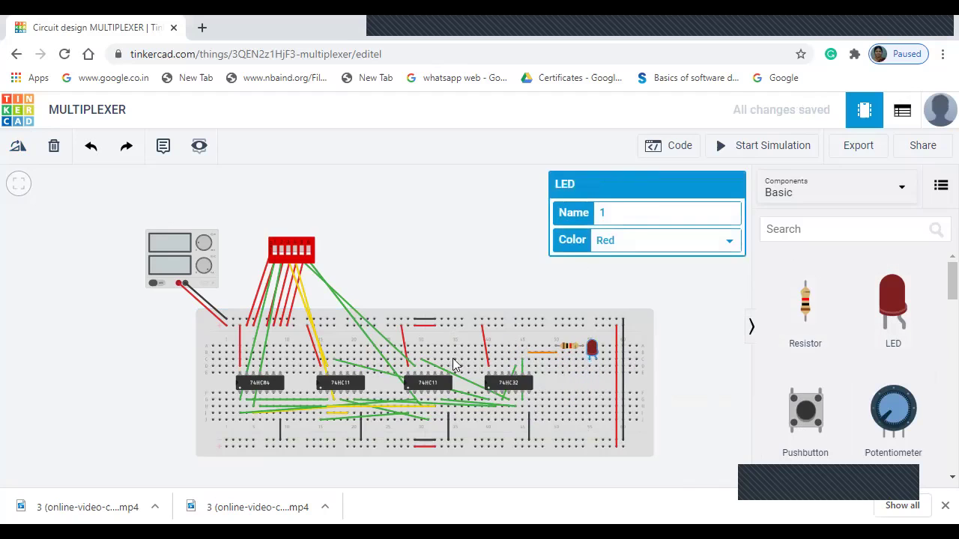
pyautogui.click(18, 147)
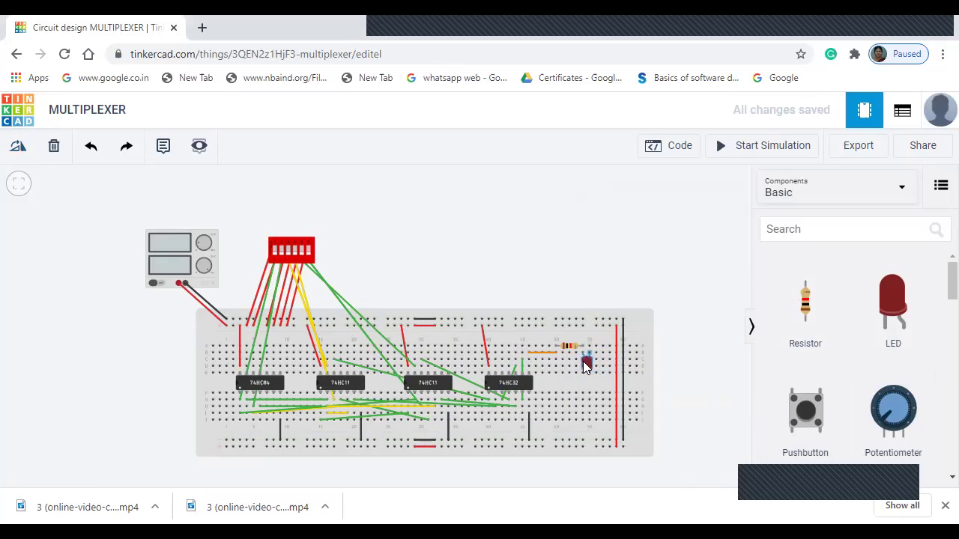
pyautogui.moveTo(585, 361); pyautogui.dragTo(591, 361)
# - Connect the LED's cathode column 55 to the breadboard's upper negative rail with a black wire
pyautogui.click(589, 356)
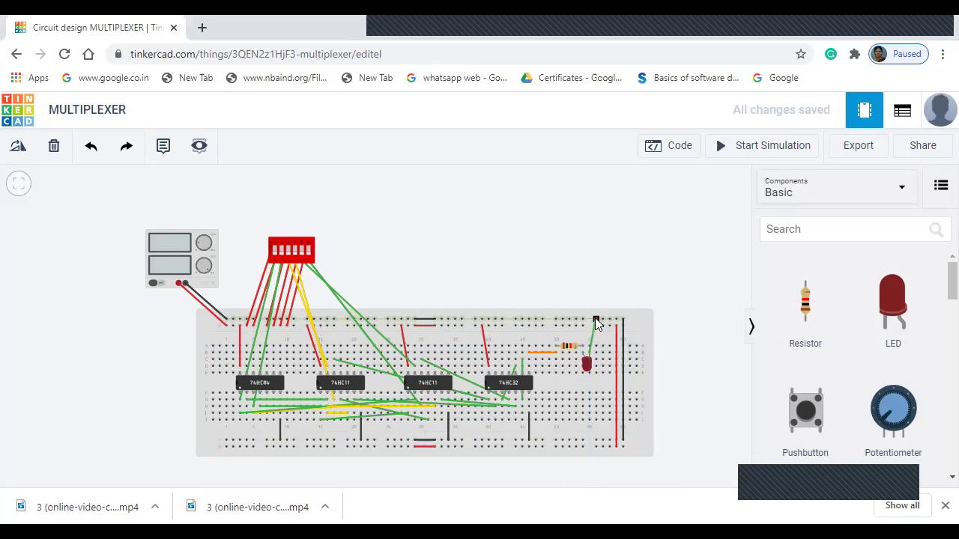
pyautogui.click(596, 320)
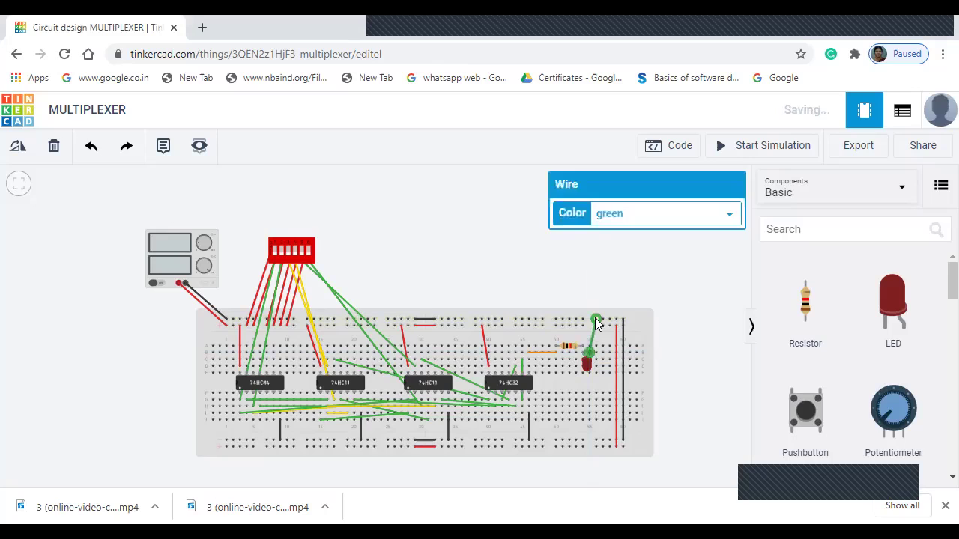
pyautogui.click(718, 212)
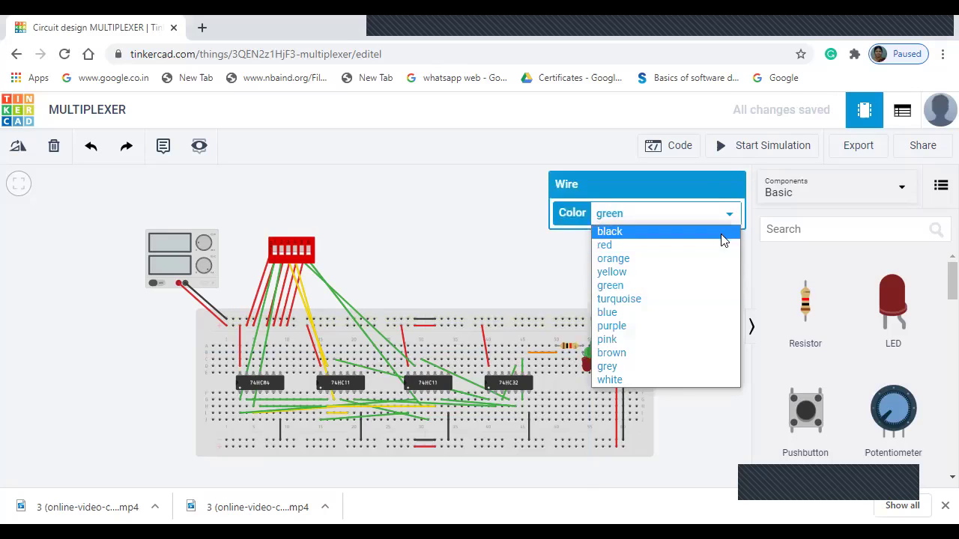
pyautogui.click(719, 232)
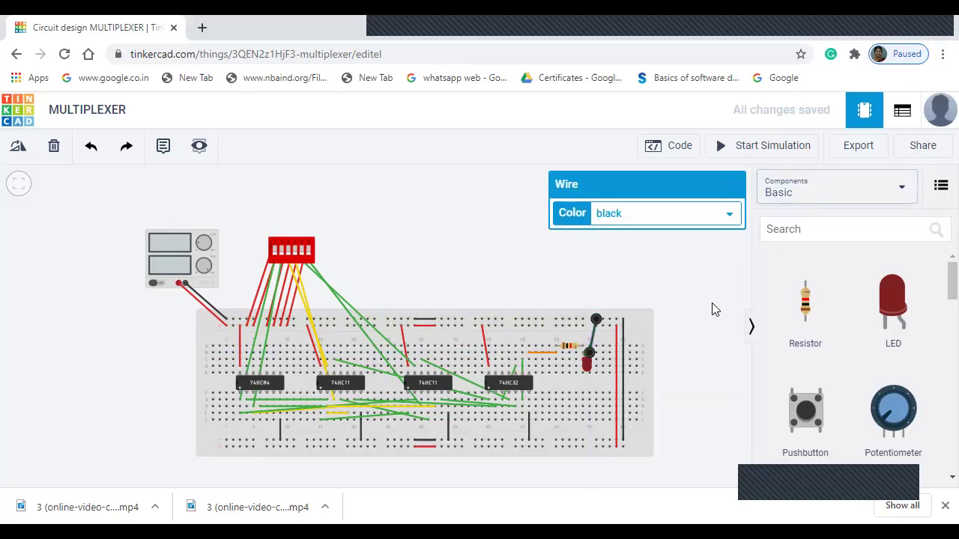
pyautogui.click(695, 333)
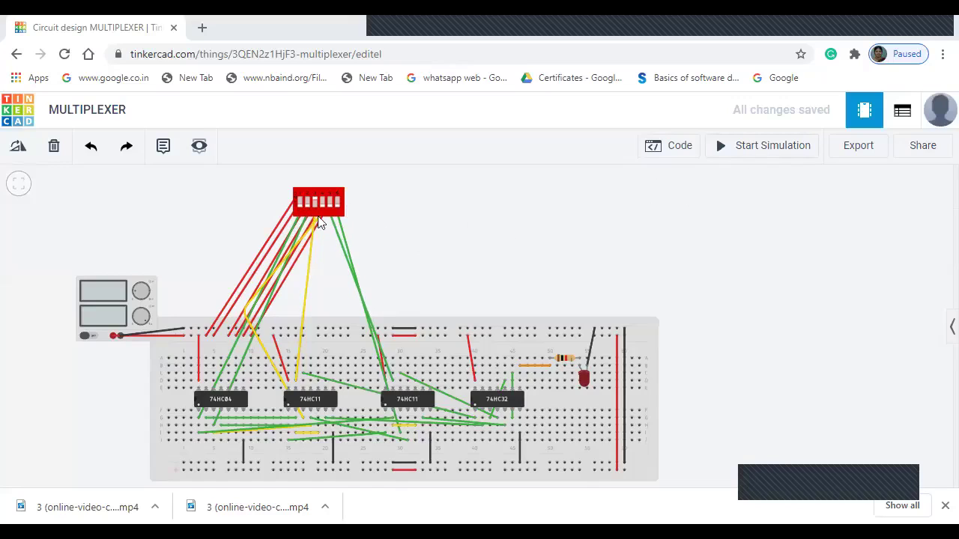
# - Start the simulation and flip the DIP switch's third switch to test the output LED
pyautogui.click(799, 149)
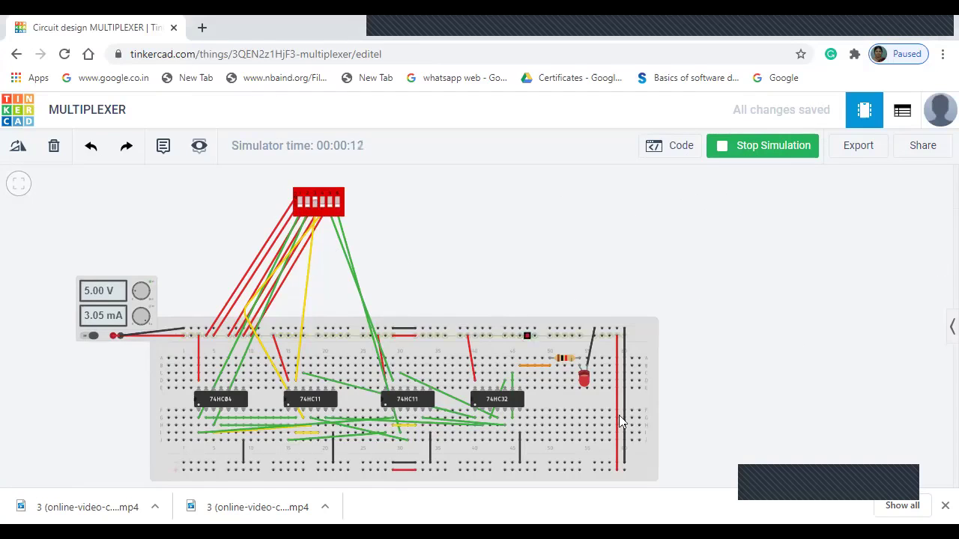
pyautogui.click(315, 204)
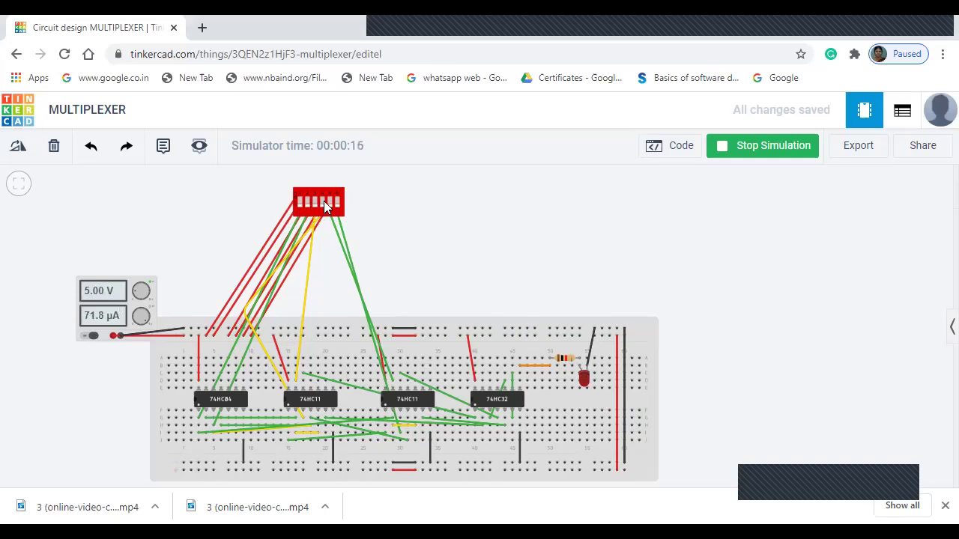
pyautogui.click(323, 210)
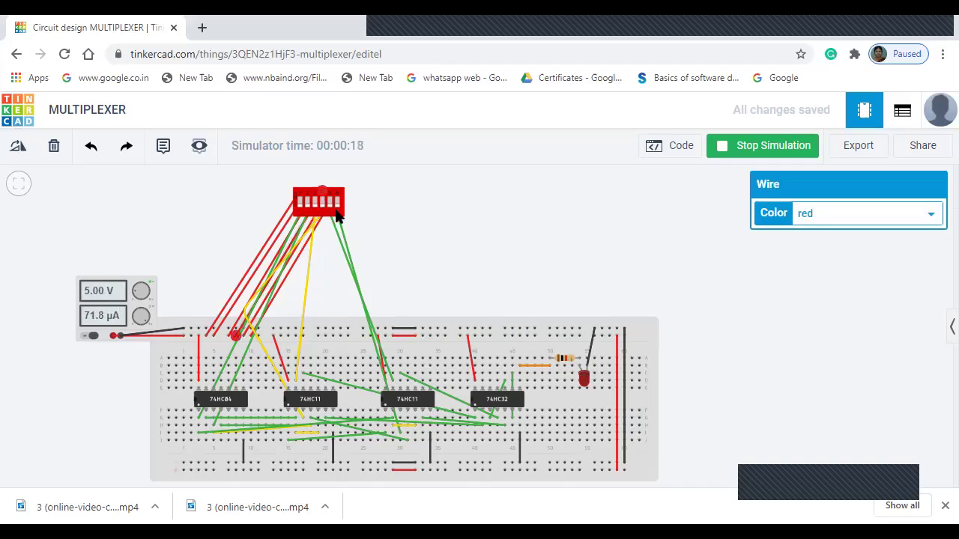
pyautogui.click(378, 204)
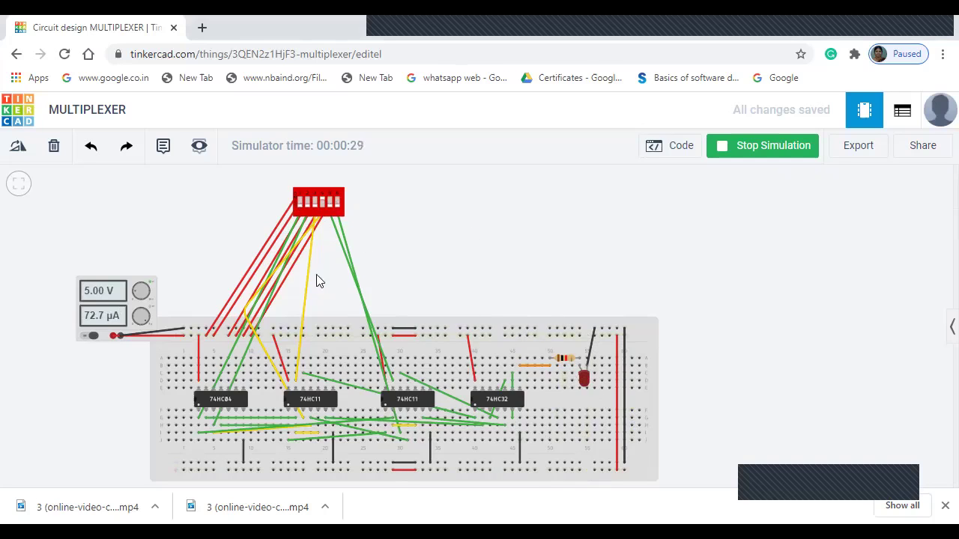
# - Flip the first, last and other switches on the DIP switch to test further data and select combinations against the LED
pyautogui.click(304, 201)
pyautogui.click(302, 202)
pyautogui.click(332, 202)
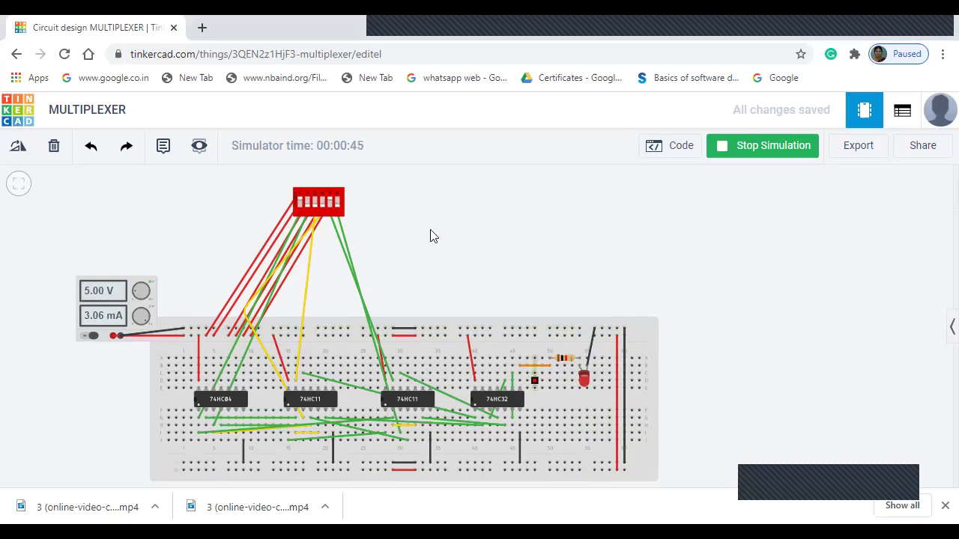
pyautogui.click(311, 203)
pyautogui.click(337, 200)
pyautogui.click(338, 209)
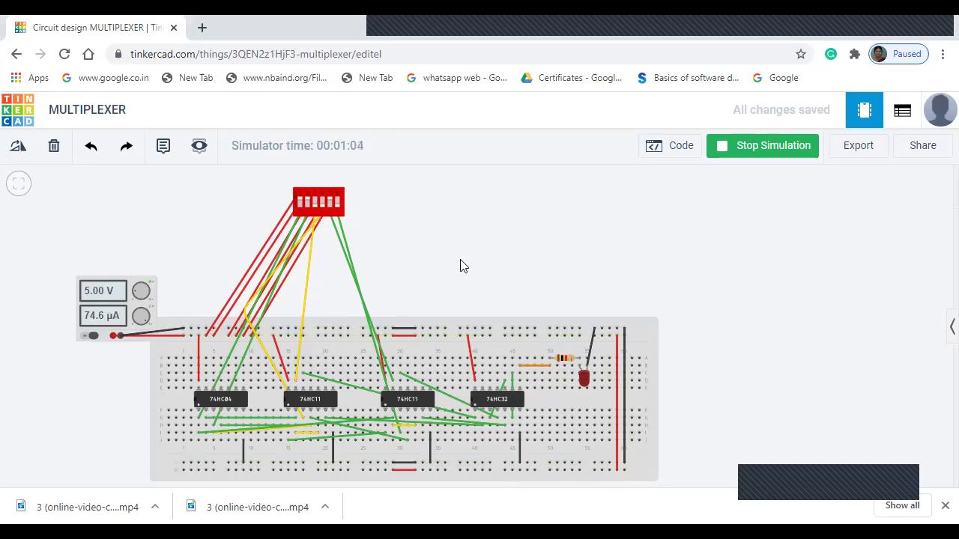
# - Toggle the DIP switch's first switch to test the output again, and stop the simulation
pyautogui.scroll(2, 569, 293)
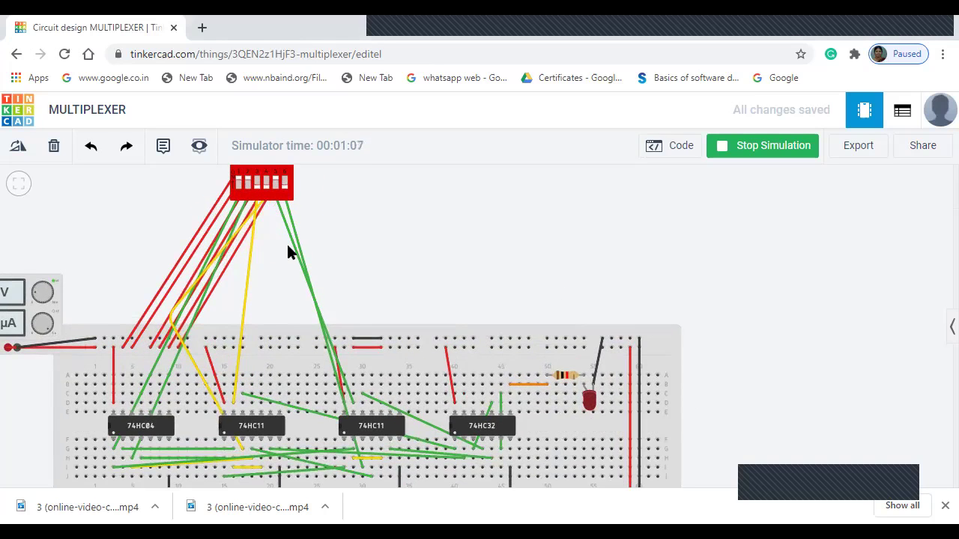
pyautogui.scroll(1, 290, 253)
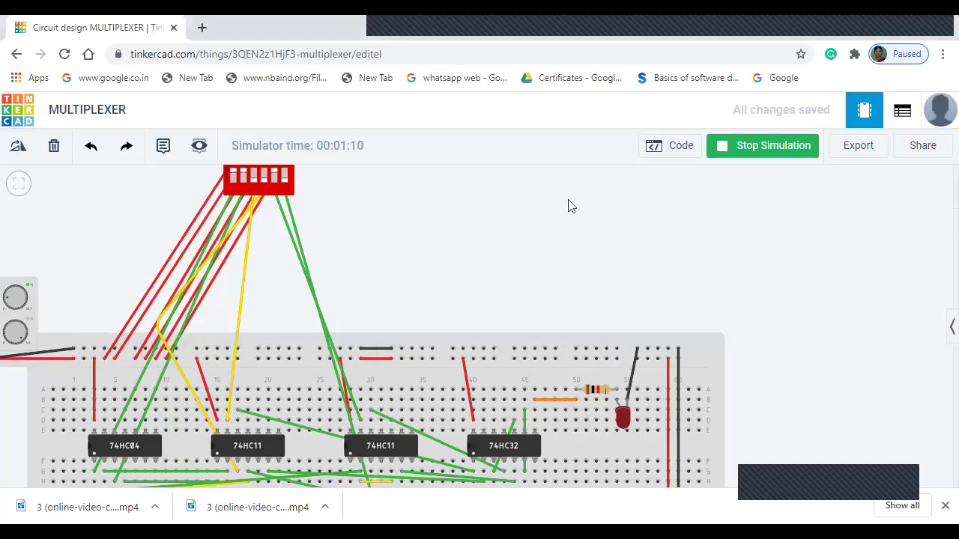
pyautogui.scroll(1, 411, 223)
pyautogui.scroll(-1, 415, 236)
pyautogui.scroll(-1, 417, 241)
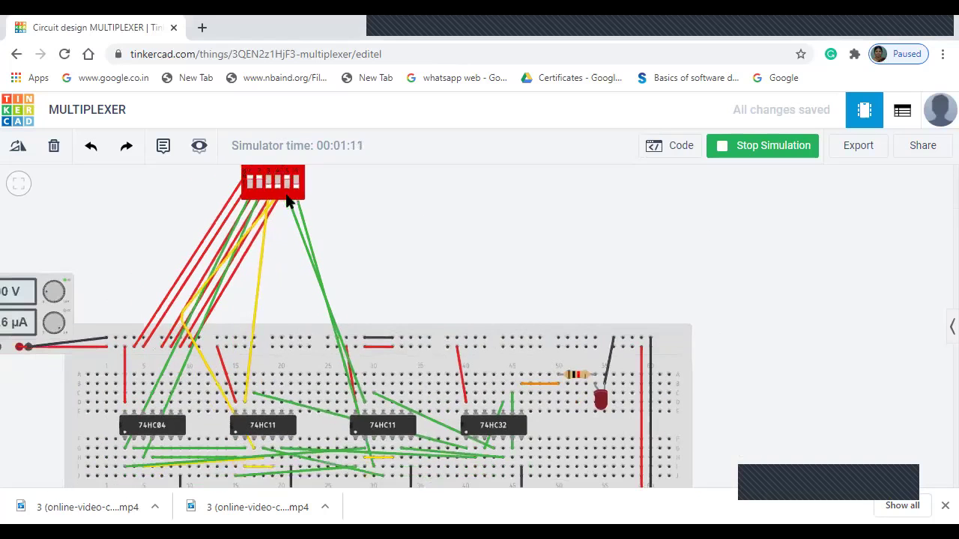
pyautogui.click(253, 182)
pyautogui.click(250, 183)
pyautogui.click(775, 159)
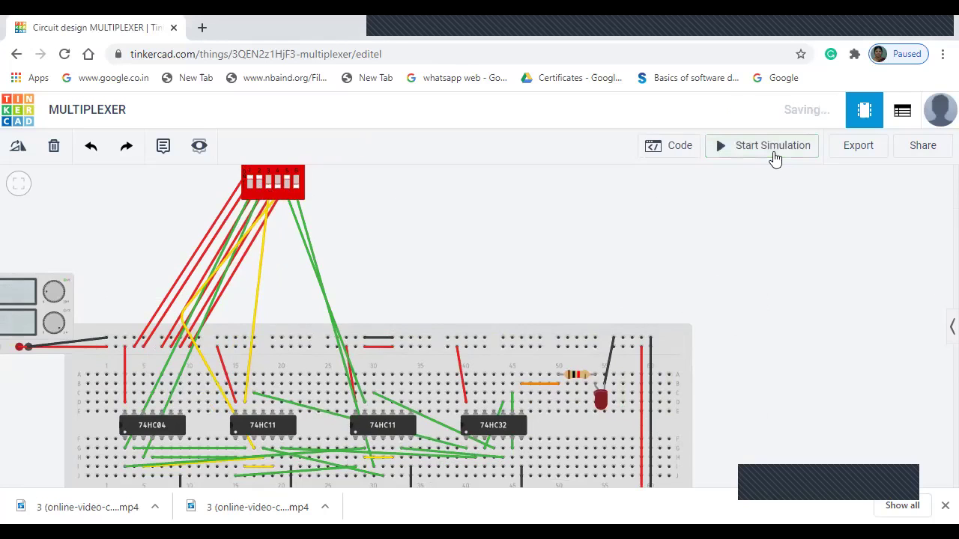